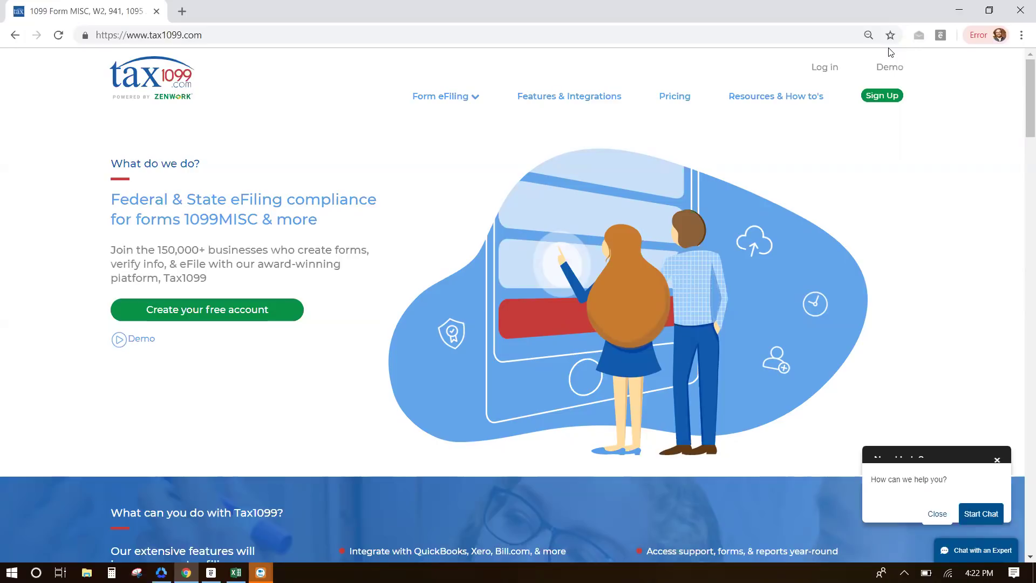
Look through the tax forms offered for eFiling on the tax1099.com home page, including the 1099 and payroll tax groups.
left_click(228, 36)
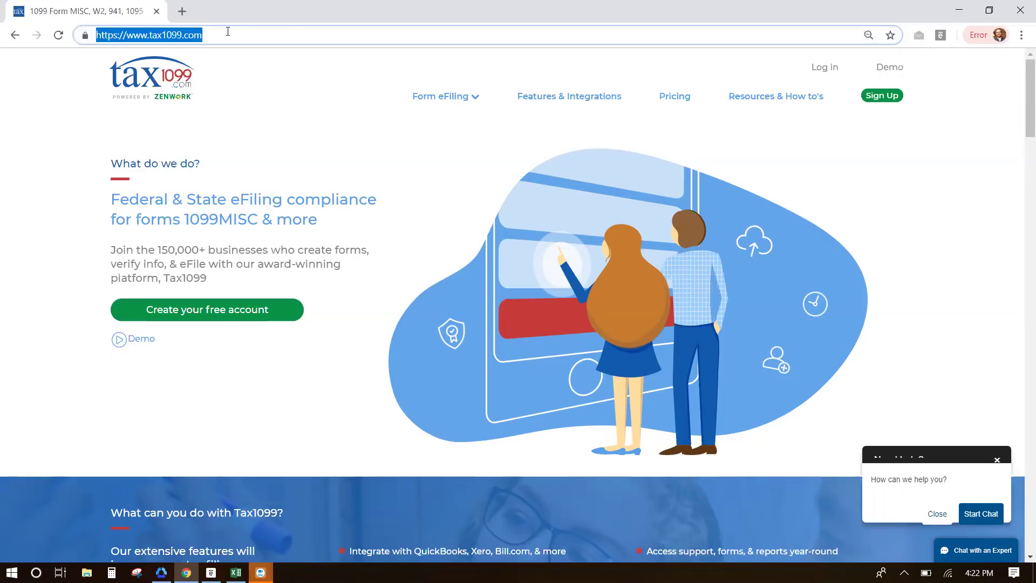
mouse_move(437, 97)
mouse_move(445, 125)
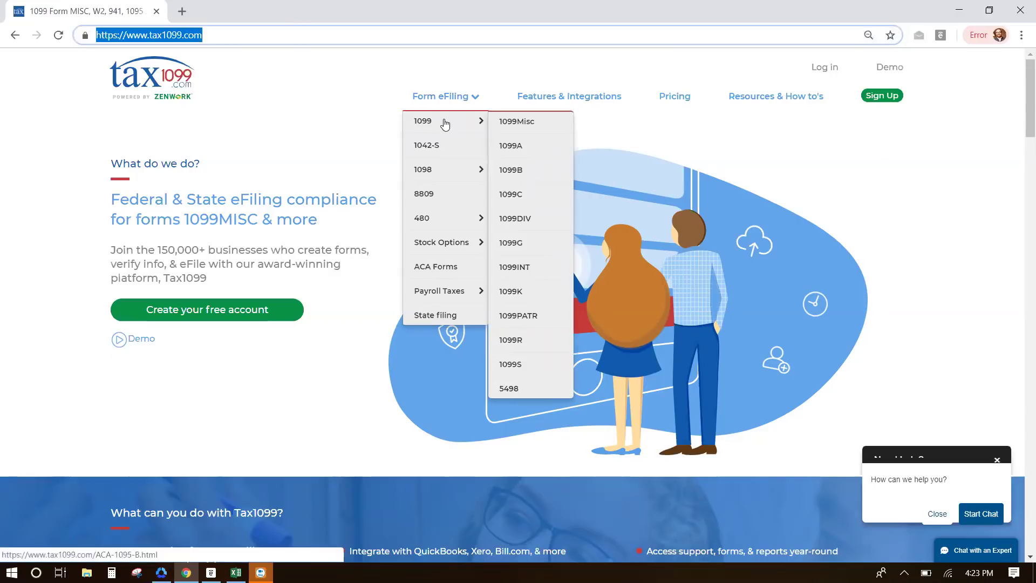
mouse_move(459, 291)
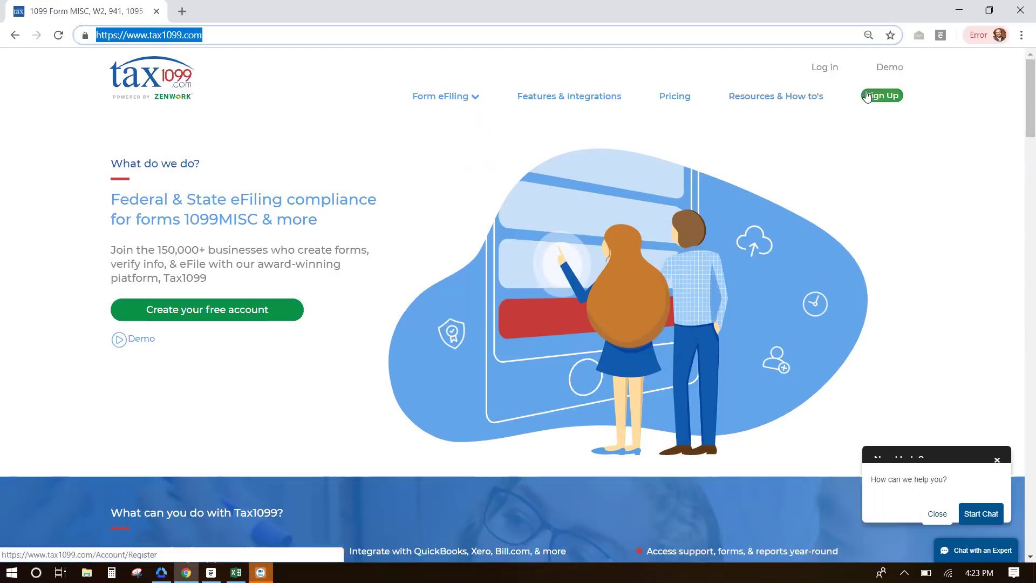
Open the free account registration form, then switch to the existing-account login and log in with the saved credentials.
left_click(231, 318)
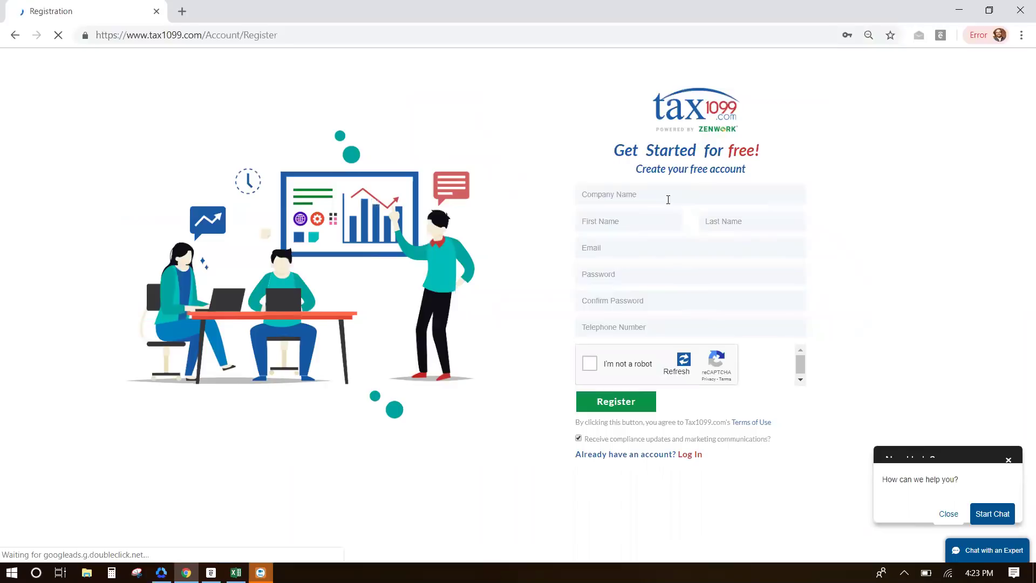
left_click(666, 251)
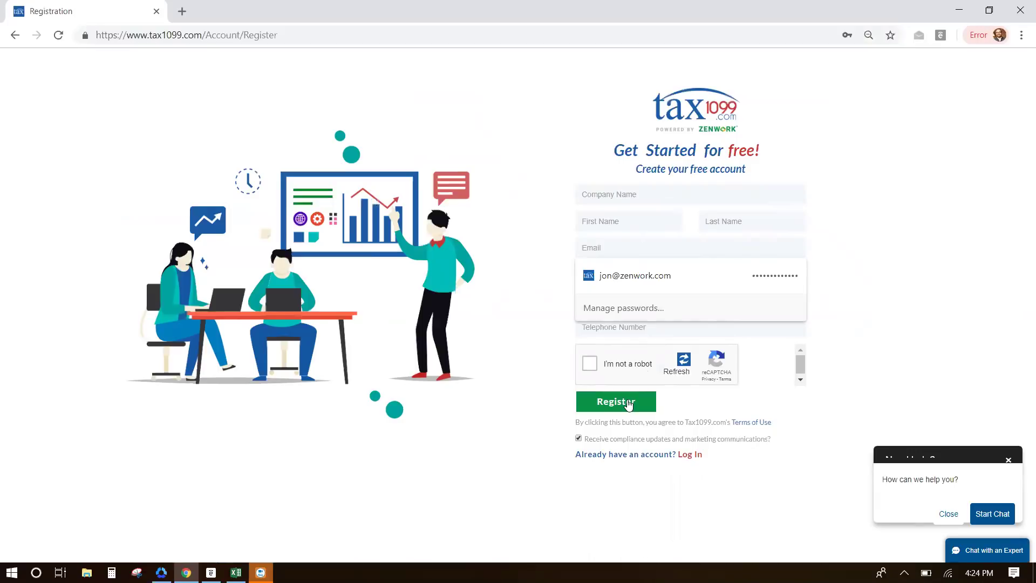
left_click(684, 455)
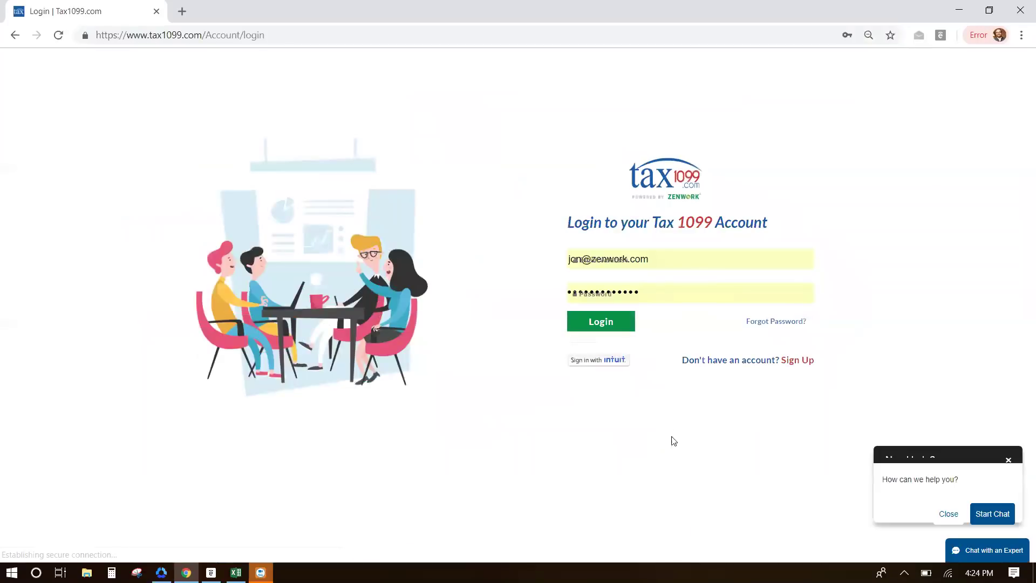
left_click(615, 328)
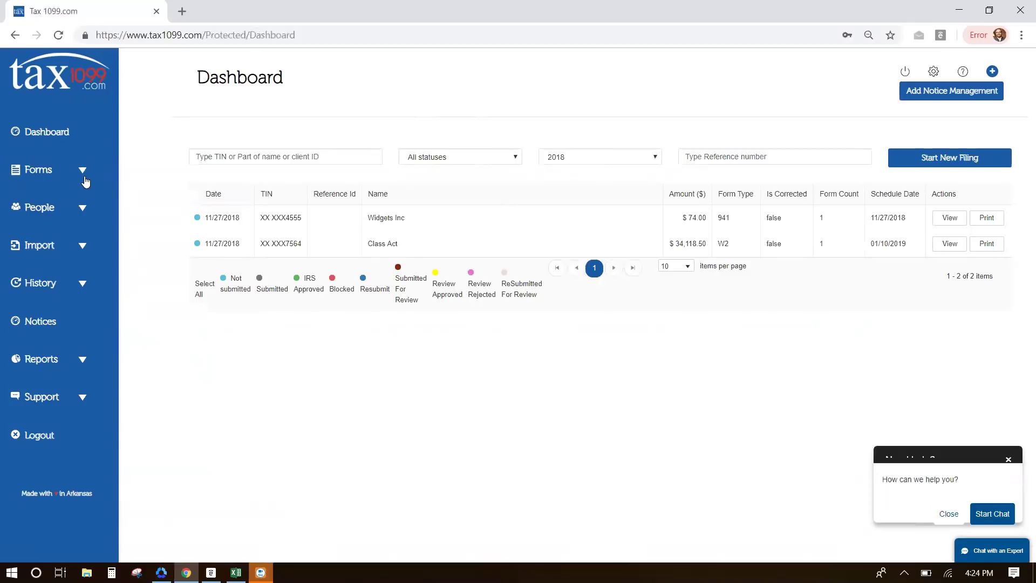
Open the new form selection, compare the forms available for tax years 2017 and 2016, and return to 2018.
left_click(85, 175)
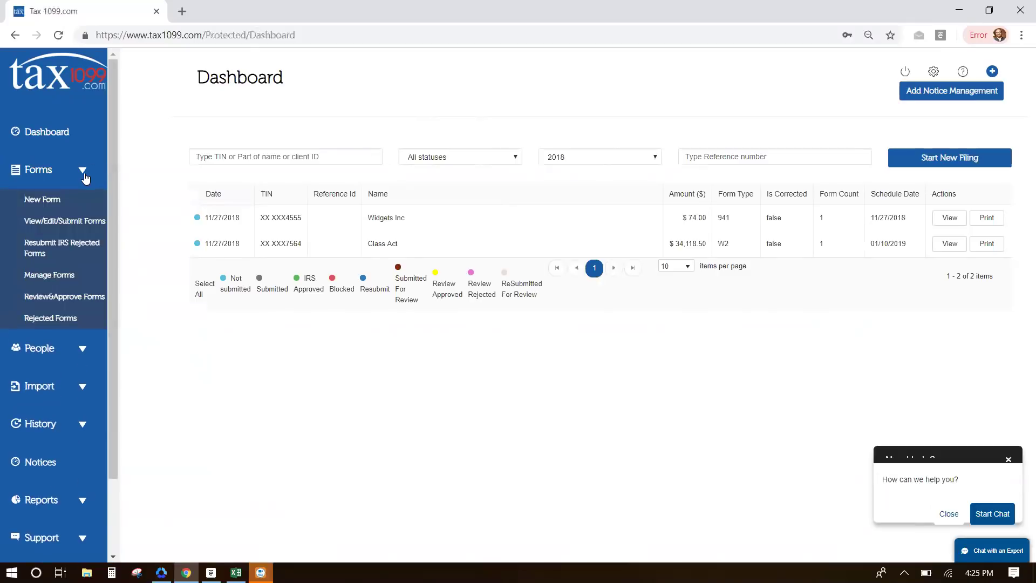
left_click(73, 201)
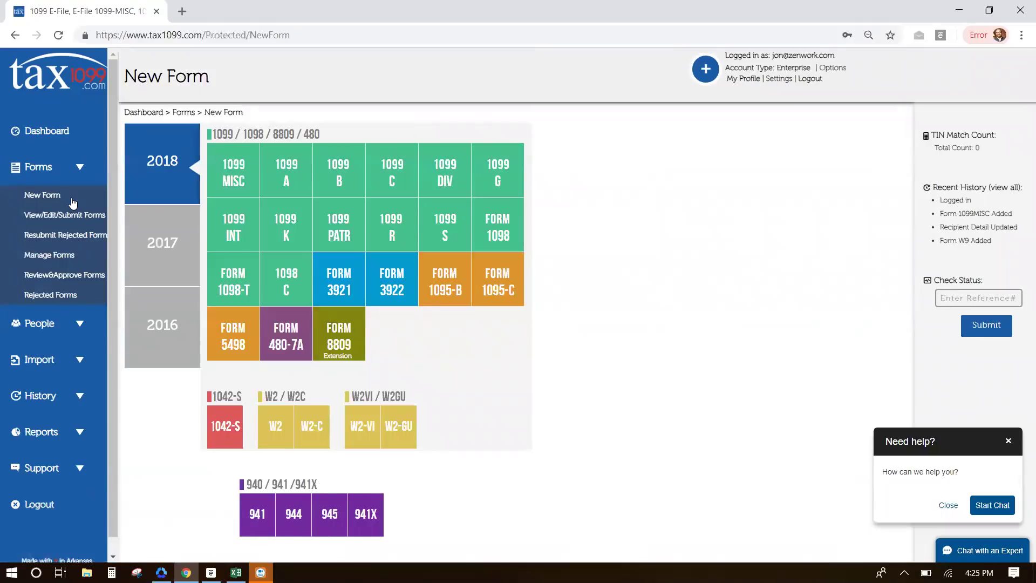
left_click(161, 223)
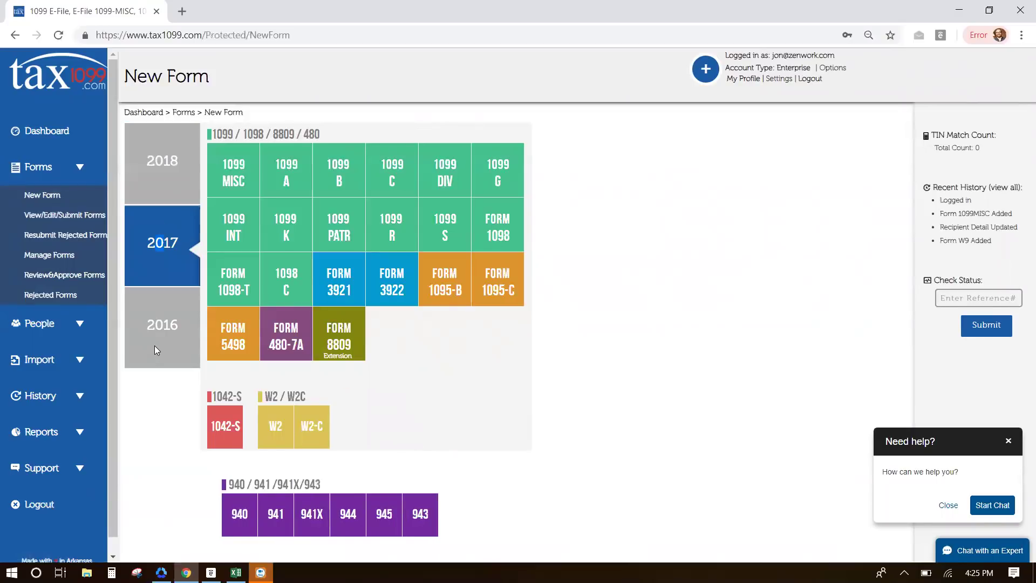
left_click(164, 333)
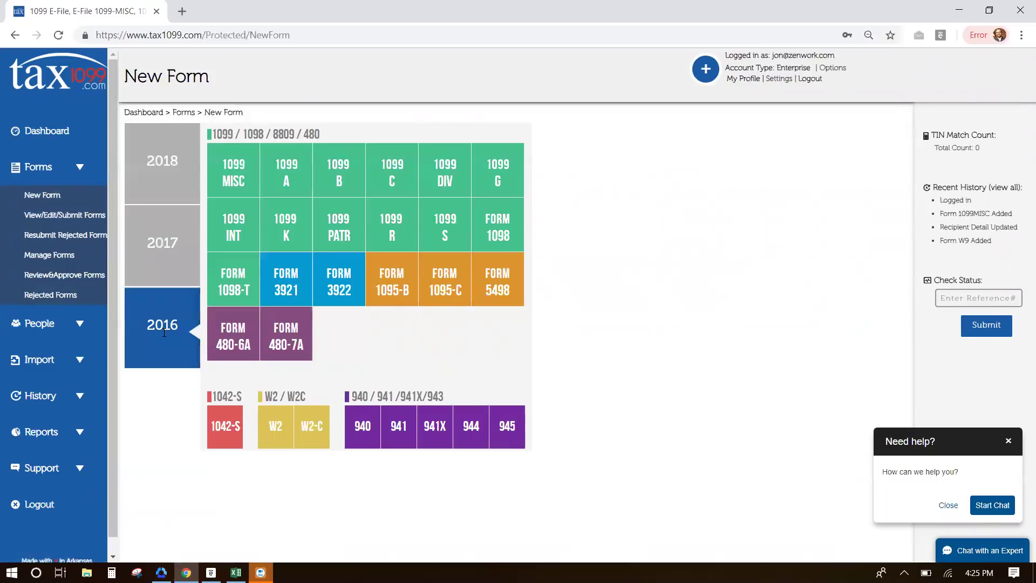
left_click(166, 232)
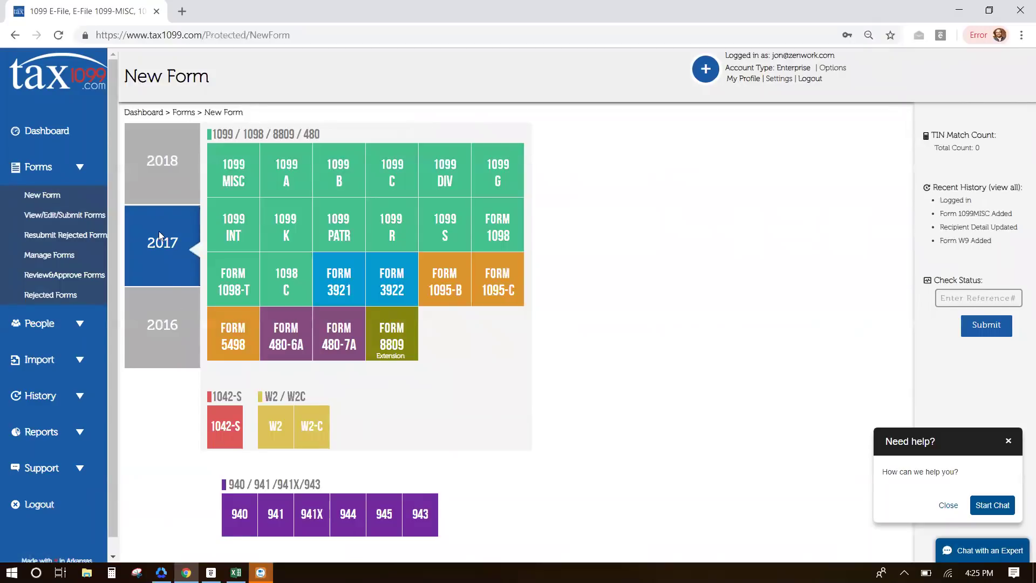
left_click(150, 351)
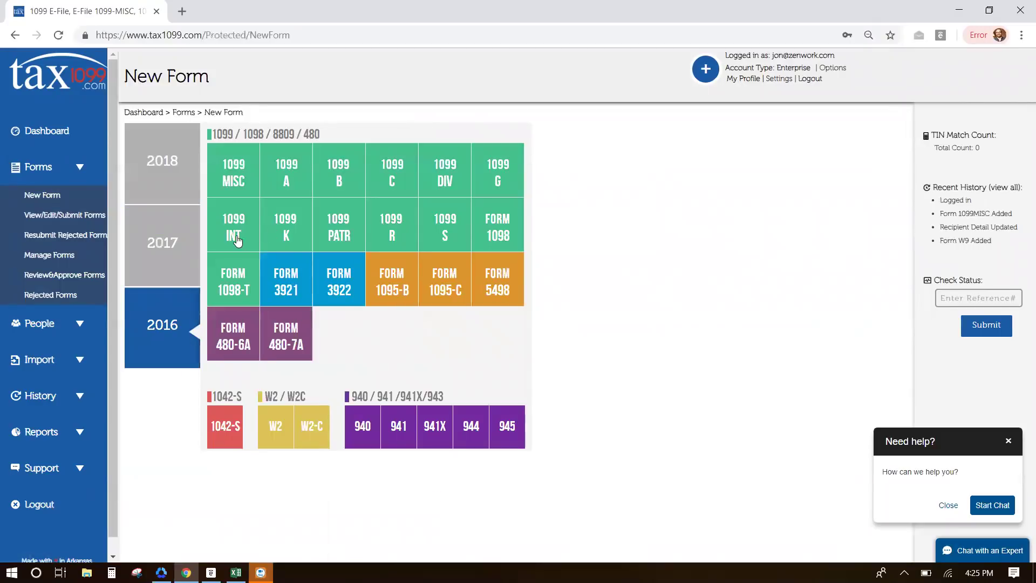
left_click(150, 176)
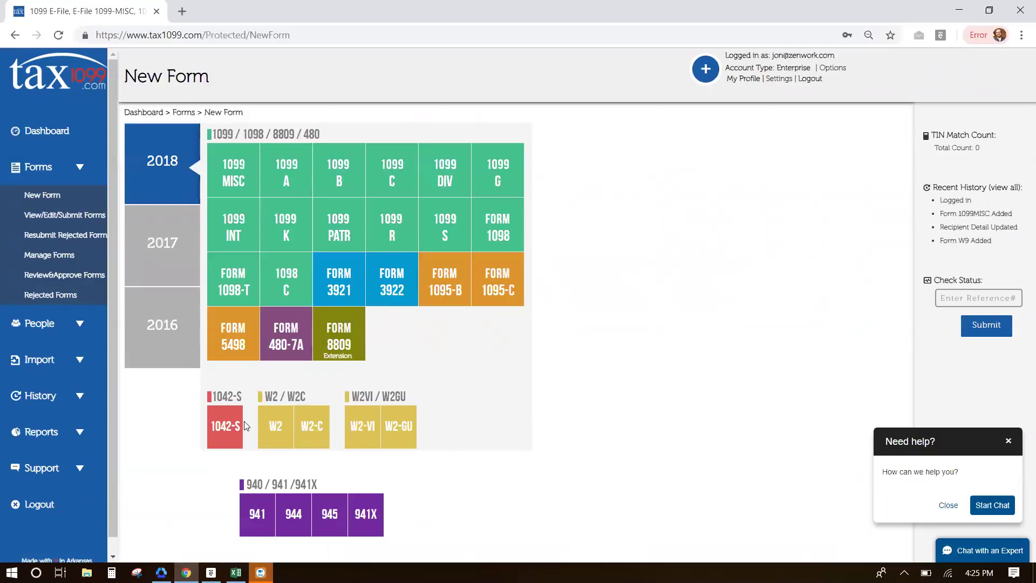
Start a 2018 Form 1099-MISC and choose Juno Inc as the existing payer.
left_click(246, 176)
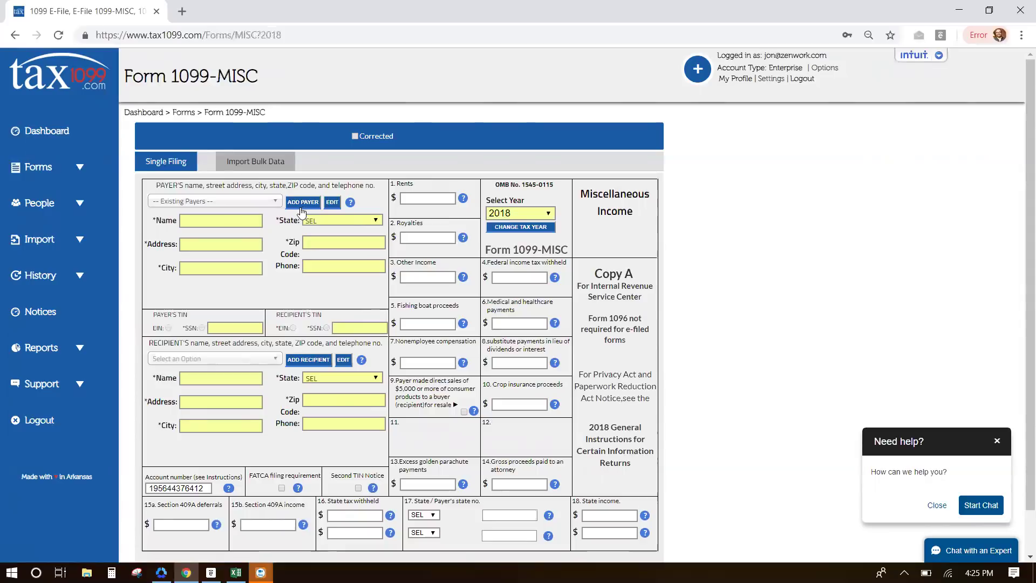
left_click(248, 211)
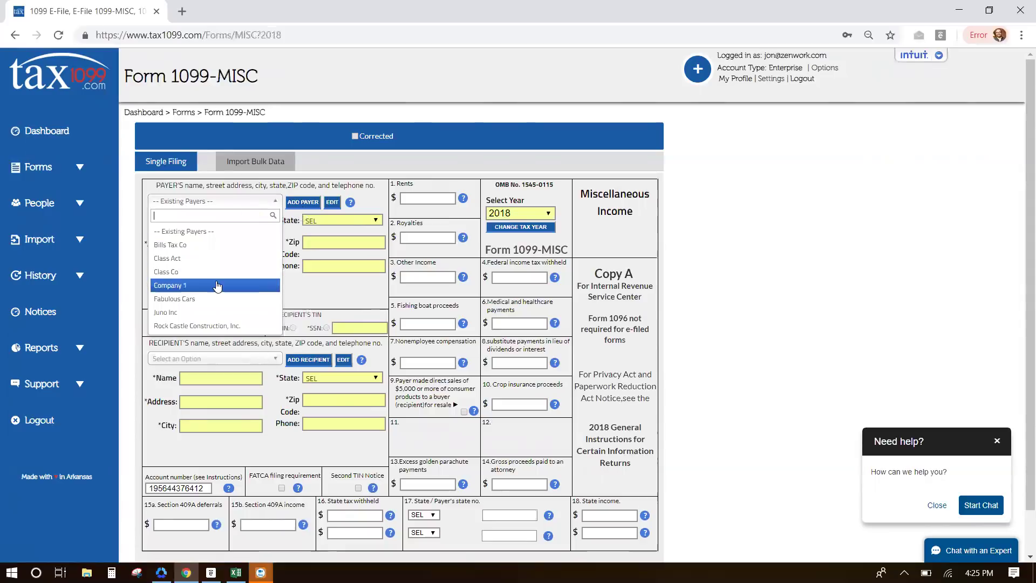
left_click(193, 313)
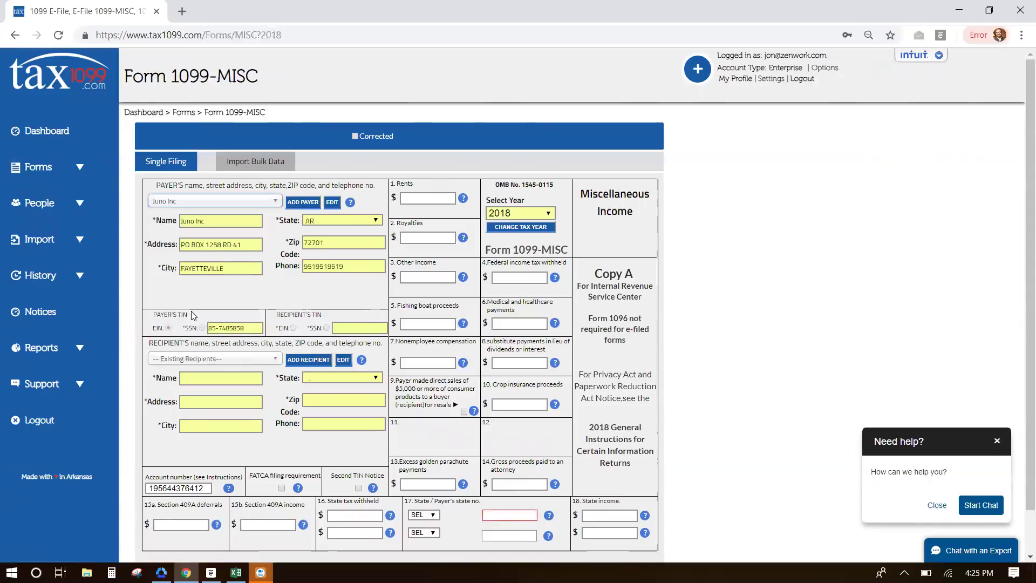
left_click(221, 358)
left_click(203, 427)
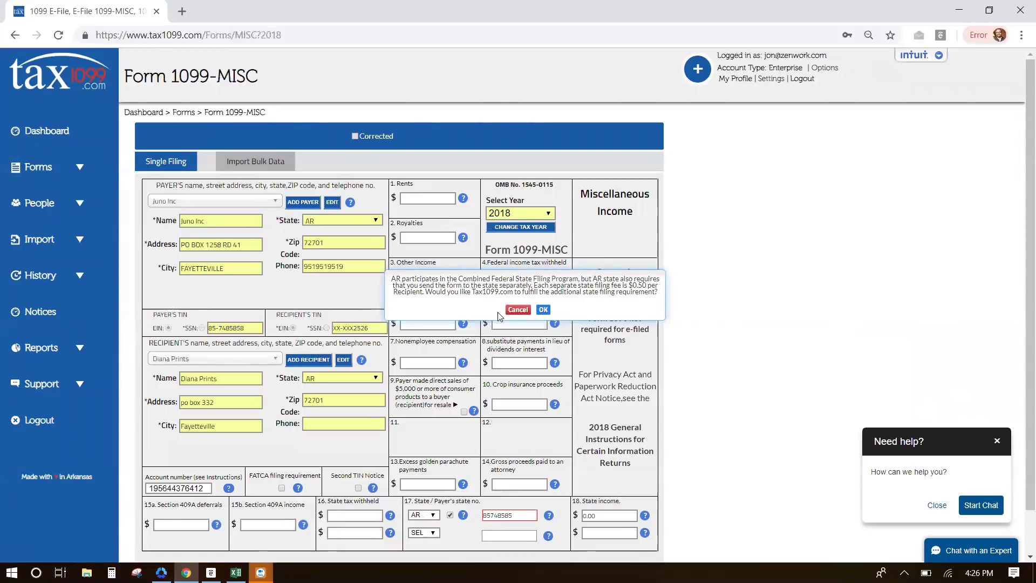
left_click(543, 311)
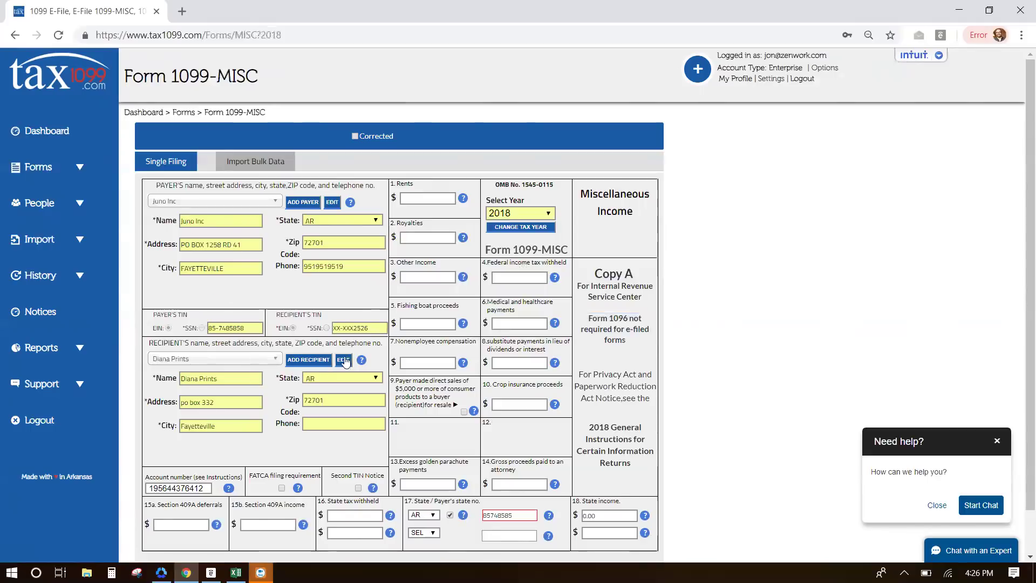
Set the nonemployee compensation in box 7 to 8000.00 and review the completed form.
left_click(433, 358)
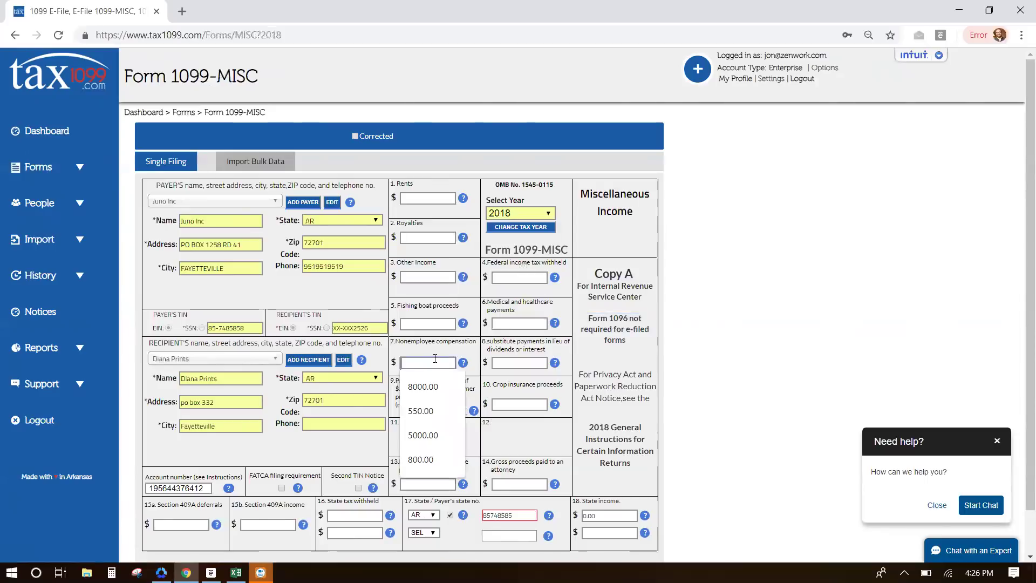
left_click(421, 385)
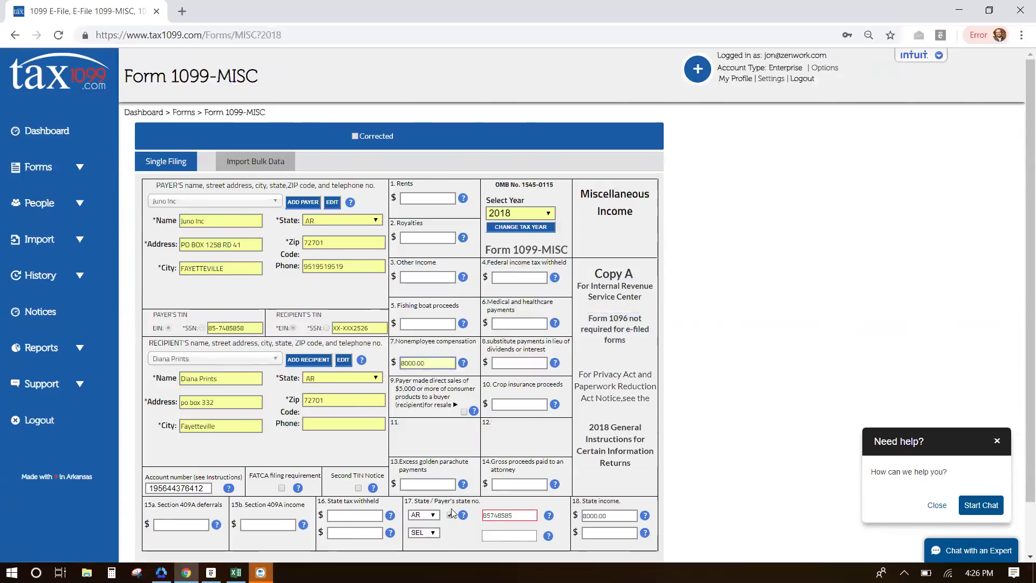
scroll(611, 455, "down", 1)
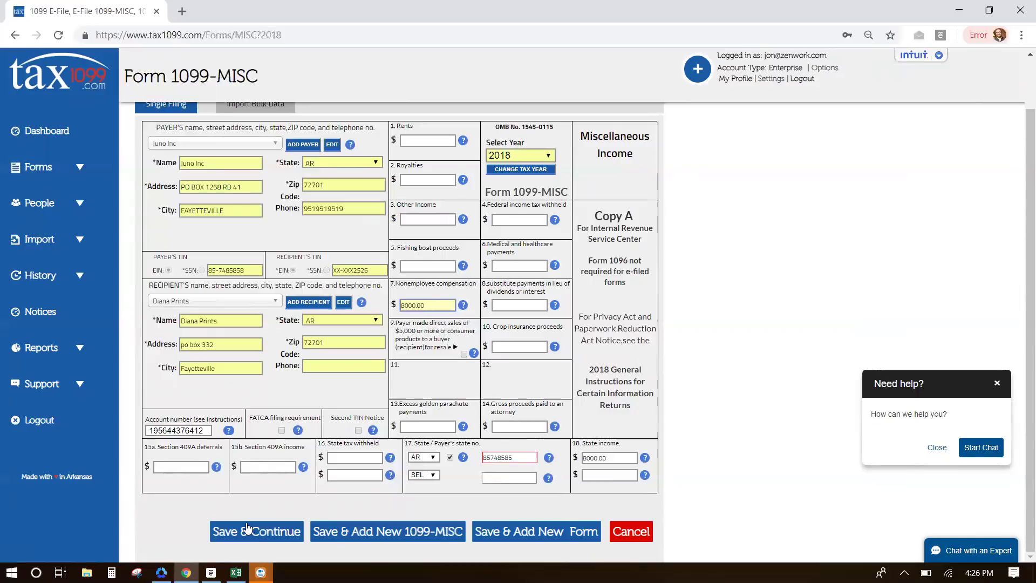
scroll(169, 410, "up", 1)
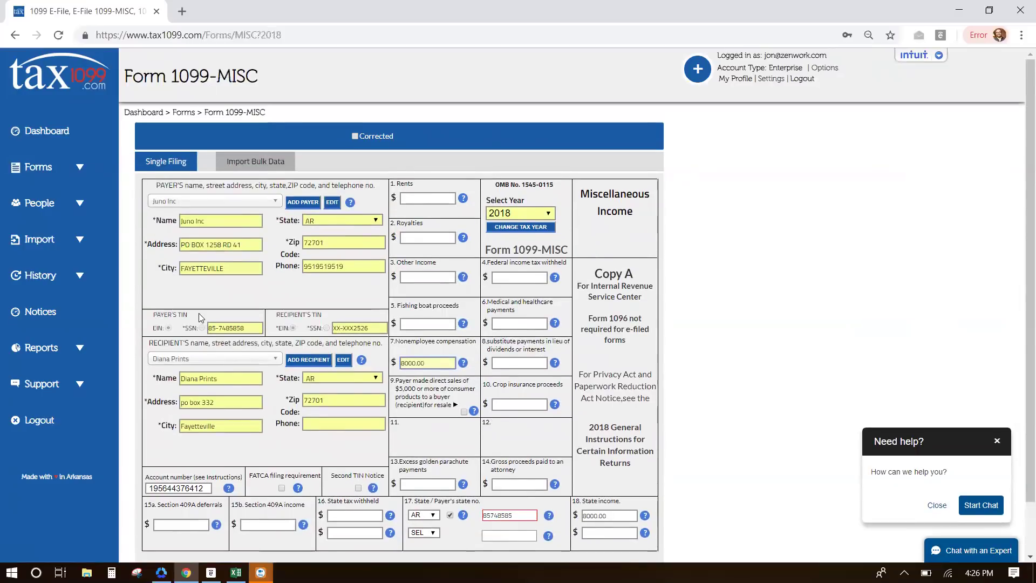
scroll(356, 303, "down", 1)
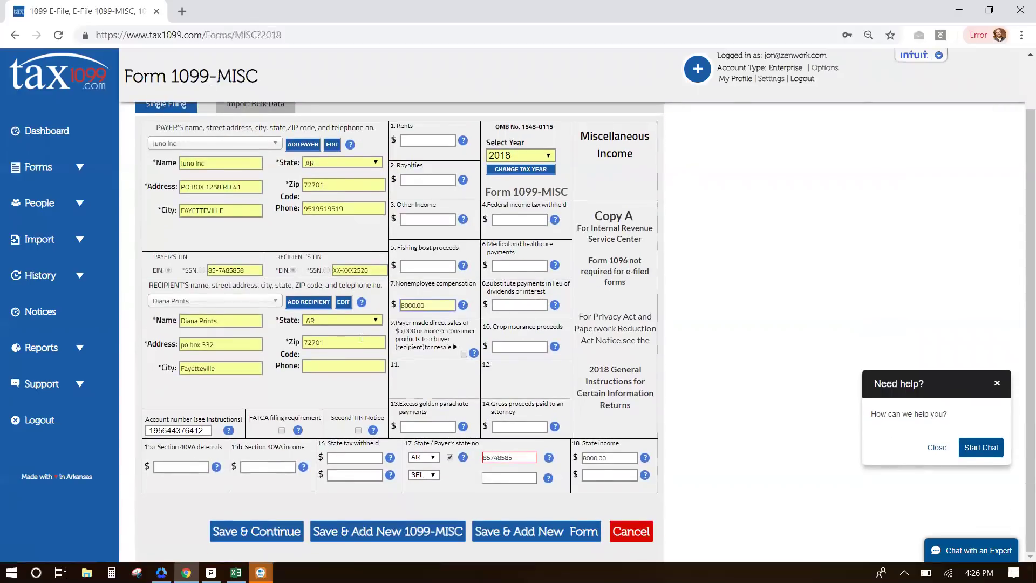
scroll(361, 339, "up", 1)
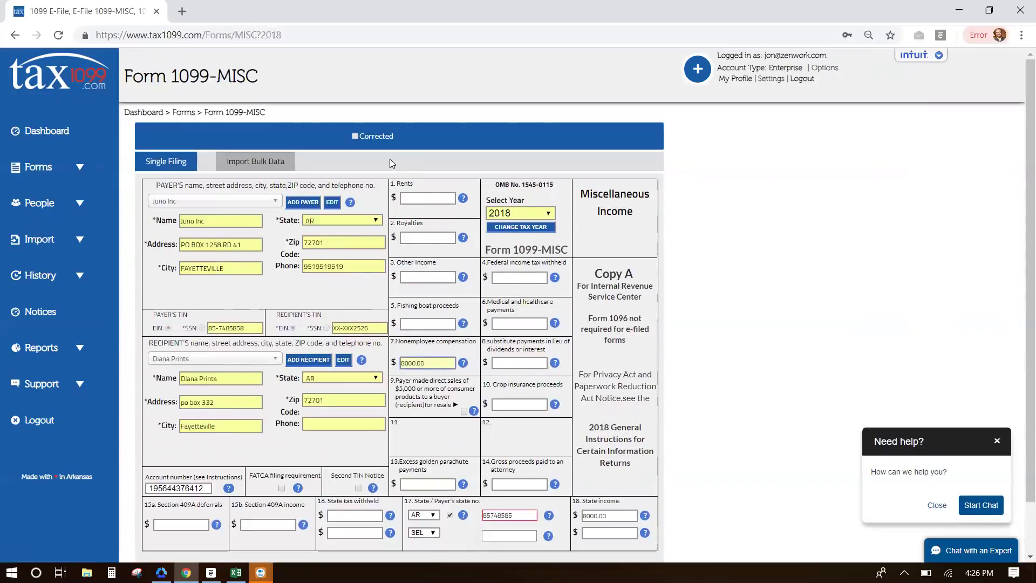
scroll(251, 465, "down", 1)
scroll(250, 465, "up", 1)
Review the available import sources and open the Excel spreadsheet bulk import for Form 1099-MISC.
left_click(51, 241)
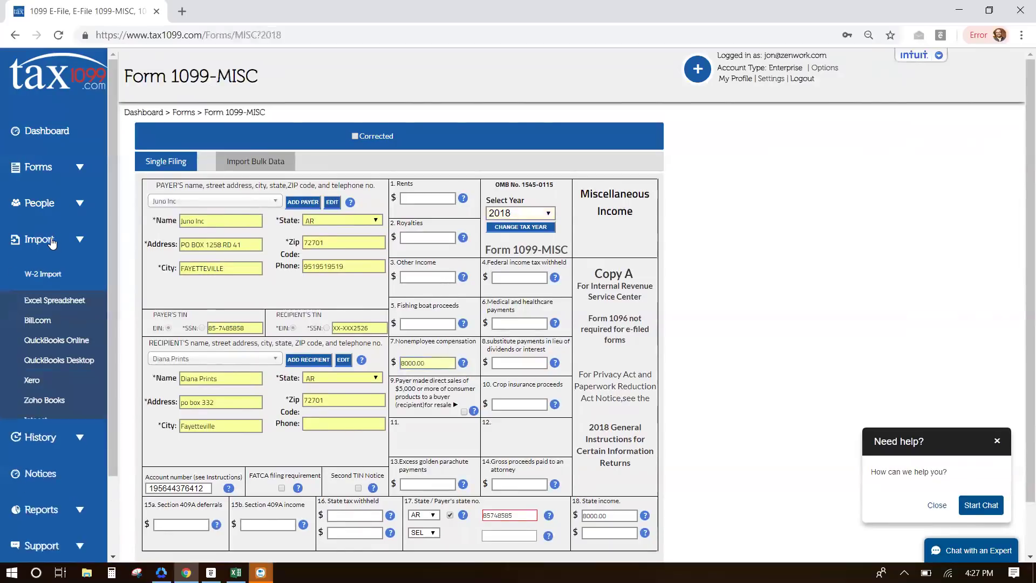
scroll(91, 315, "down", 2)
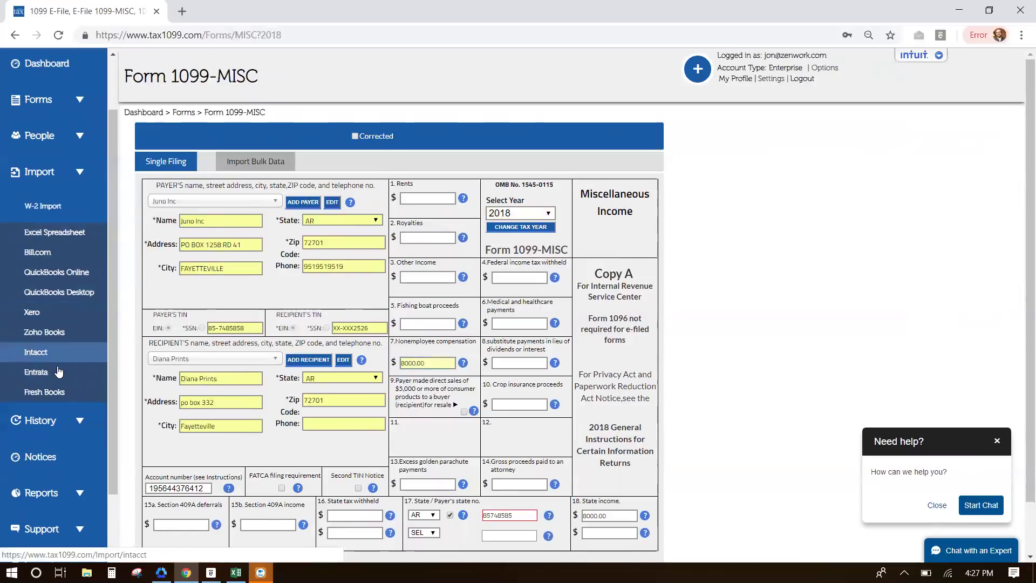
left_click(68, 241)
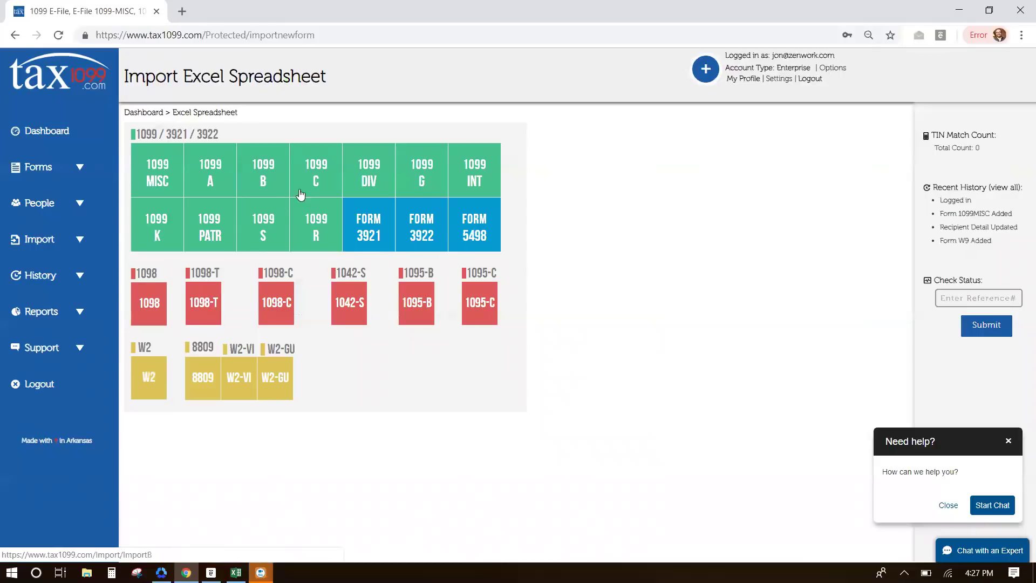
left_click(159, 186)
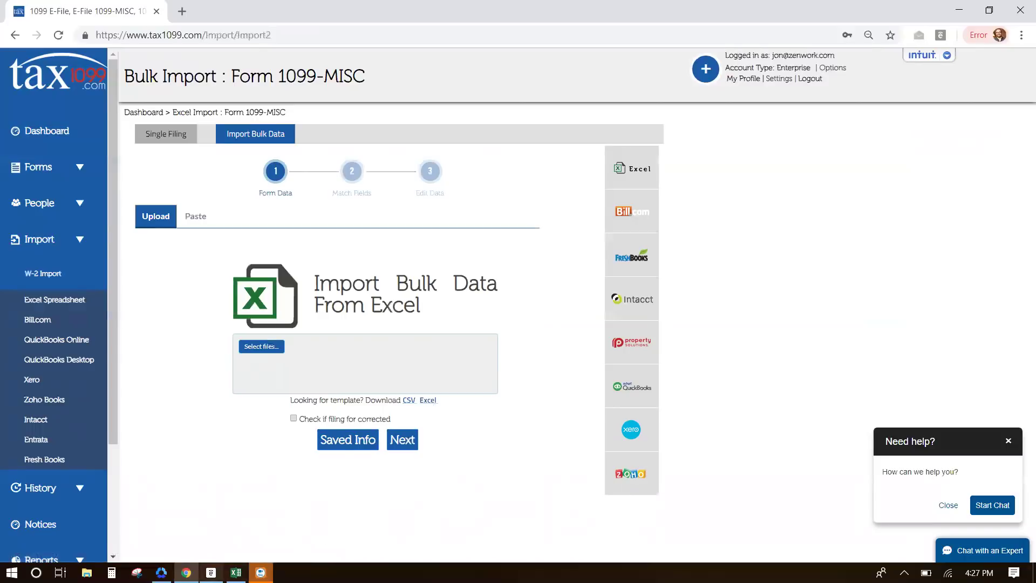
Switch to the 1099 Demo Import.xls workbook in Excel and examine its columns, the repeated payer rows and the first empty row.
mouse_move(236, 571)
left_click(232, 512)
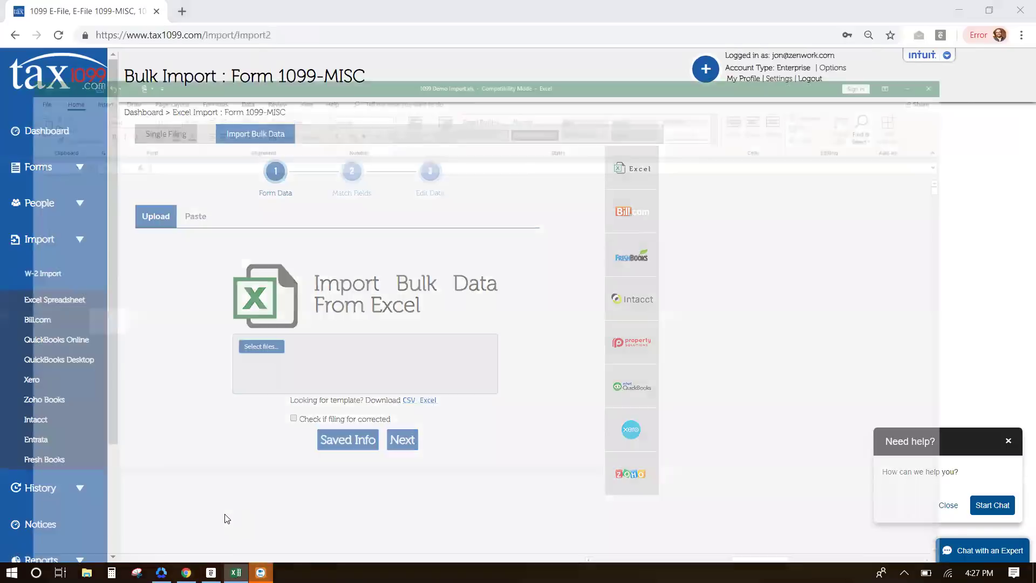
left_click_drag(801, 540, 633, 542)
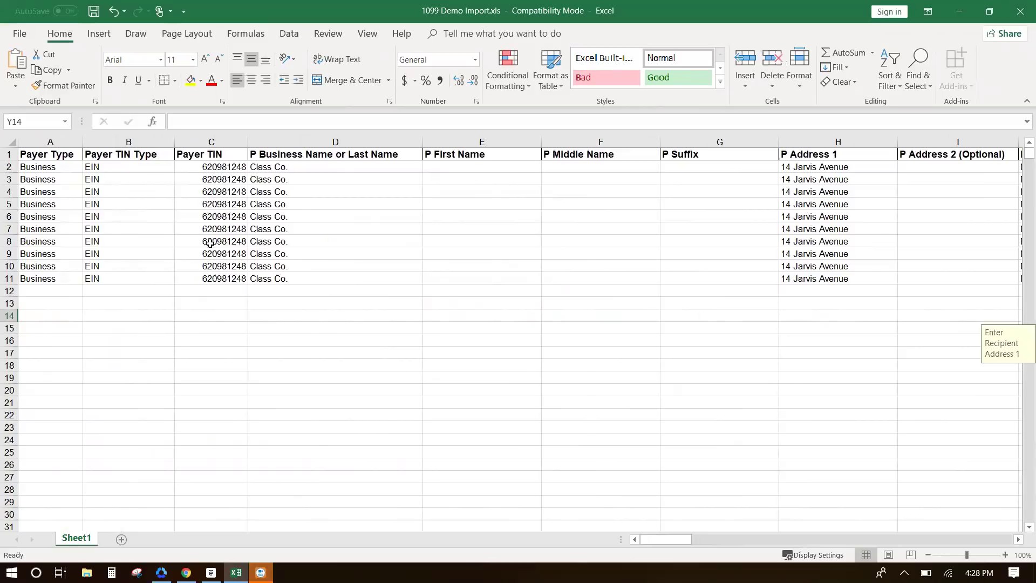
left_click(285, 180)
left_click_drag(284, 179, 284, 217)
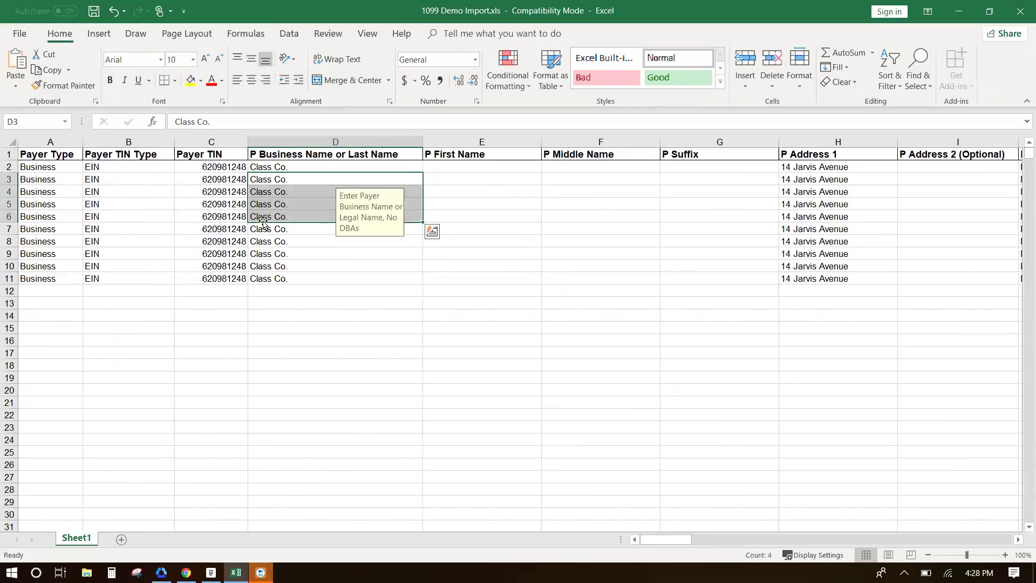
left_click_drag(269, 251, 273, 276)
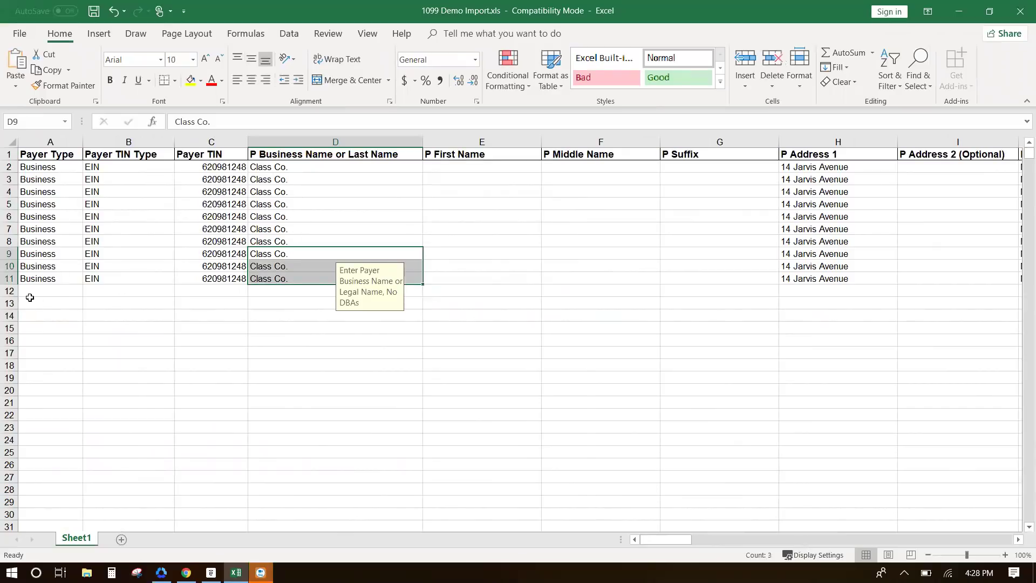
left_click(10, 291)
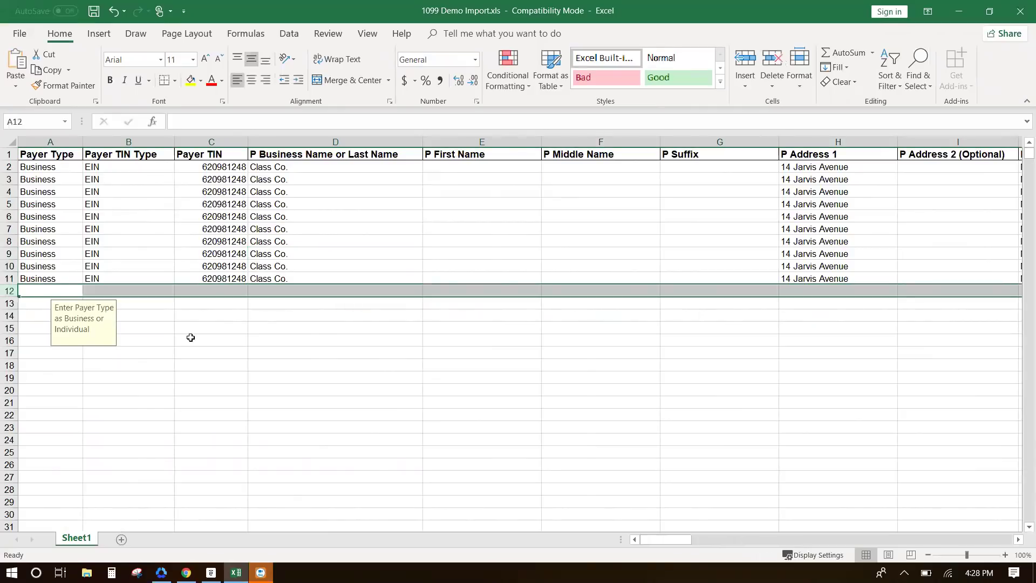
scroll(281, 348, "down", 1)
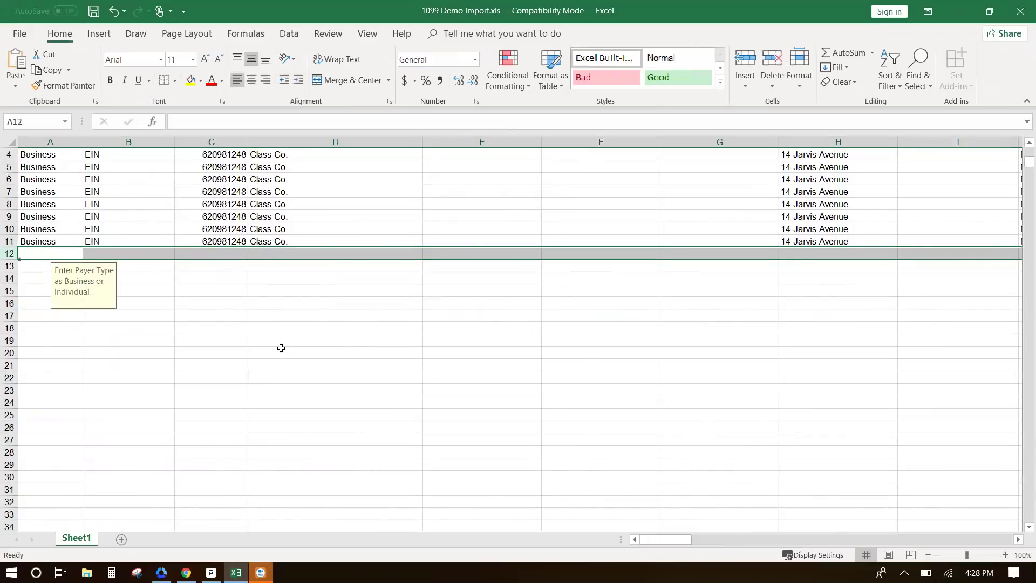
Examine the Recipient Type, Recipient TIN Type, Recipient TIN and recipient name columns of the import workbook.
scroll(281, 348, "up", 1)
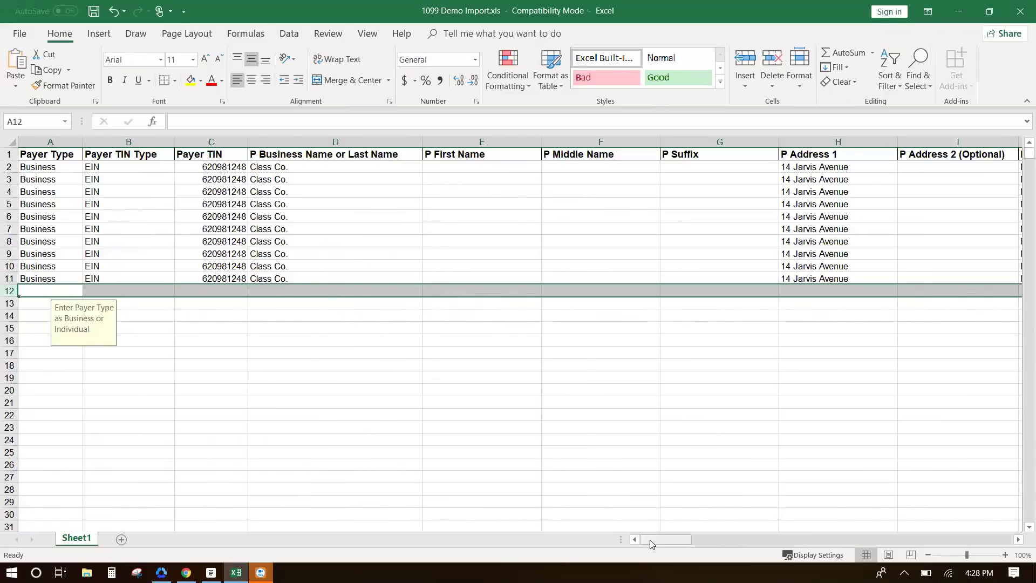
left_click_drag(652, 541, 744, 547)
left_click(695, 174)
left_click_drag(694, 172, 685, 241)
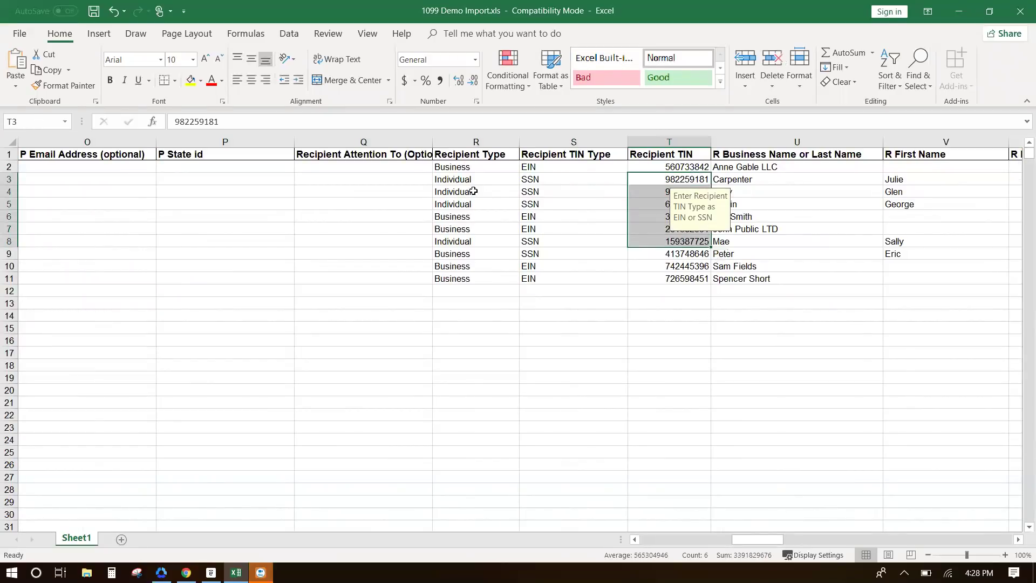
left_click_drag(473, 191, 469, 217)
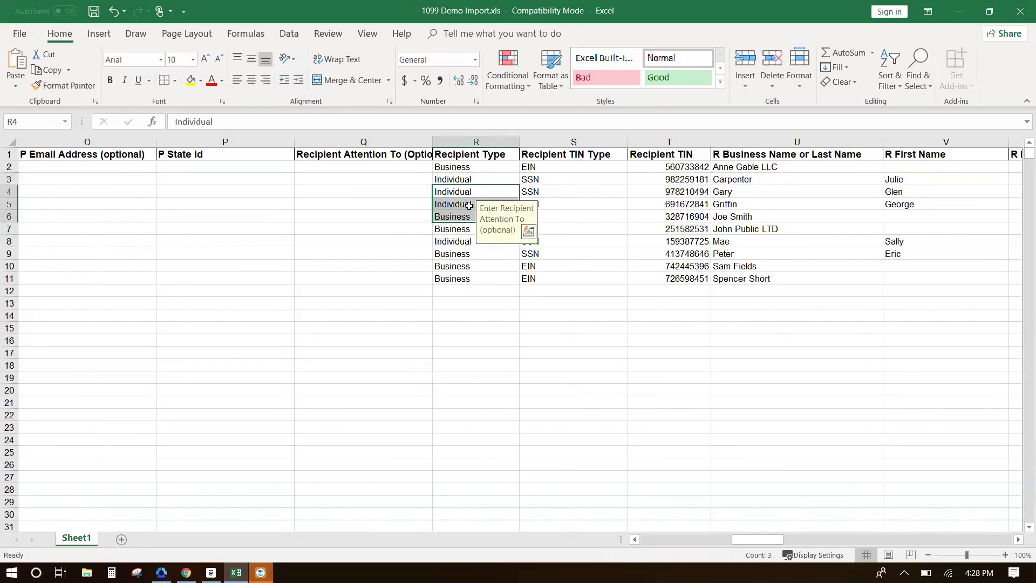
left_click(464, 179)
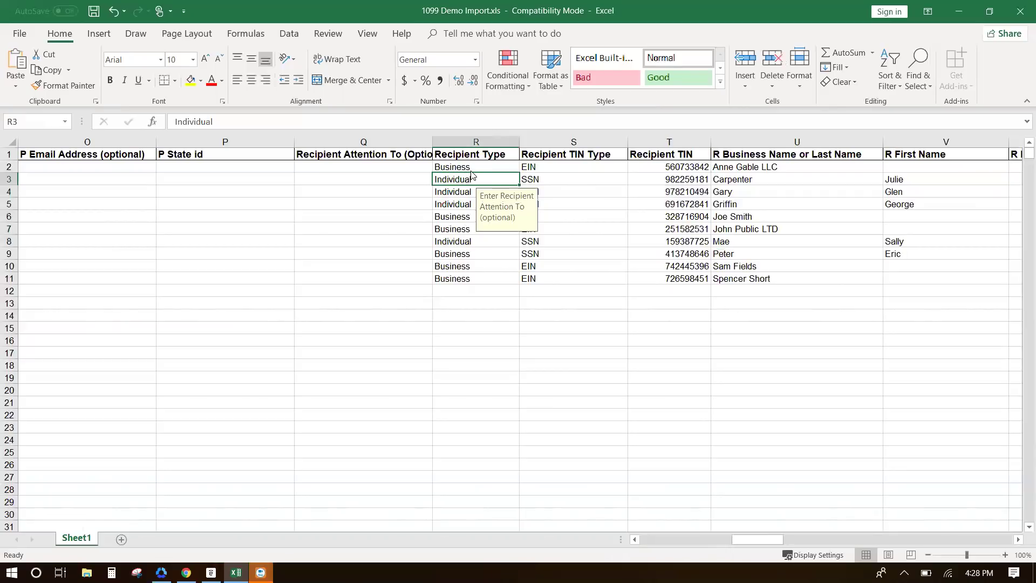
left_click(572, 181)
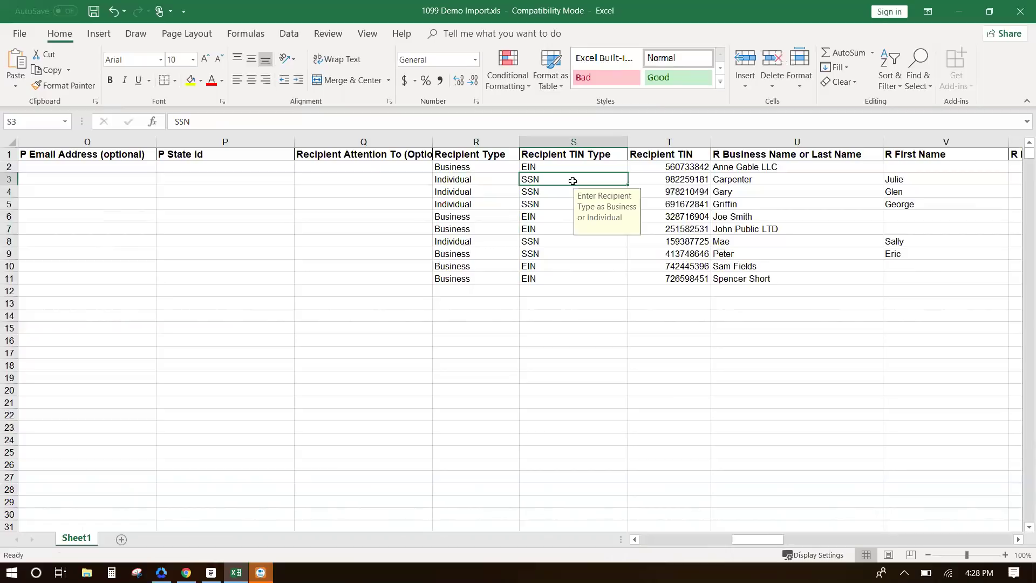
Examine the 1099-MISC box columns of the workbook, from Box 1 Rents through Box 18a State Income.
left_click_drag(761, 540, 887, 547)
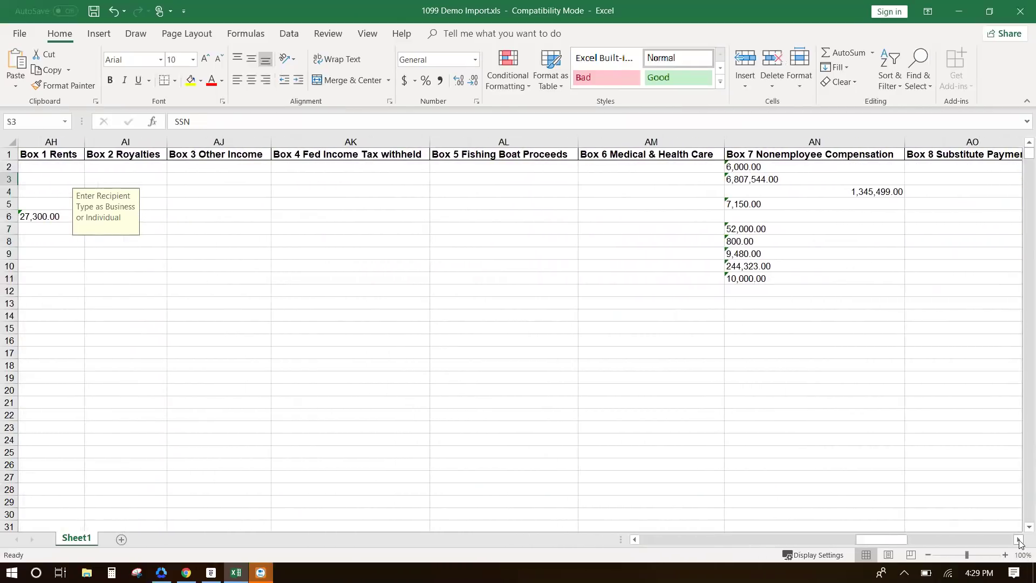
left_click(1018, 539)
left_click_drag(1018, 540, 1015, 547)
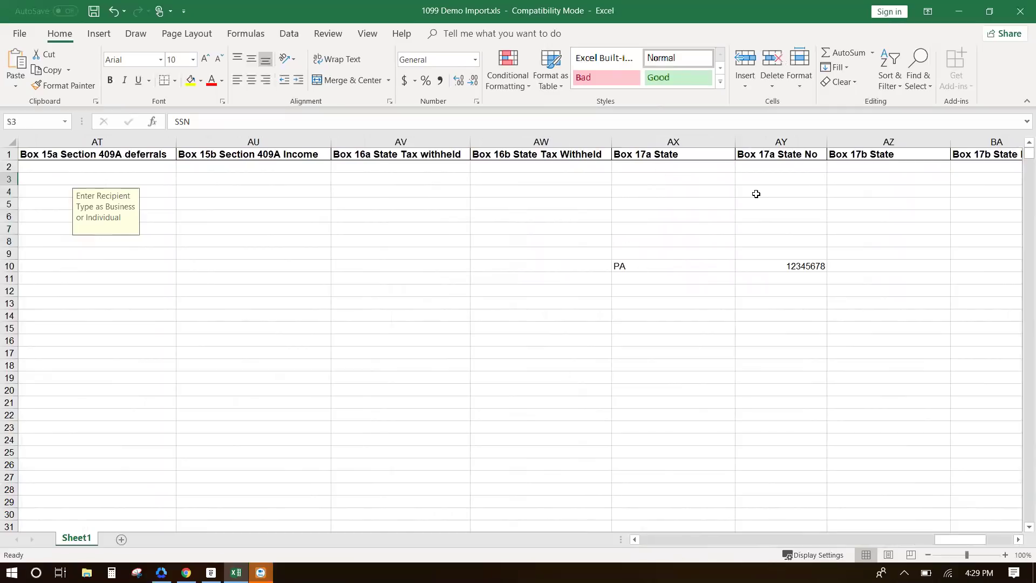
left_click(1019, 541)
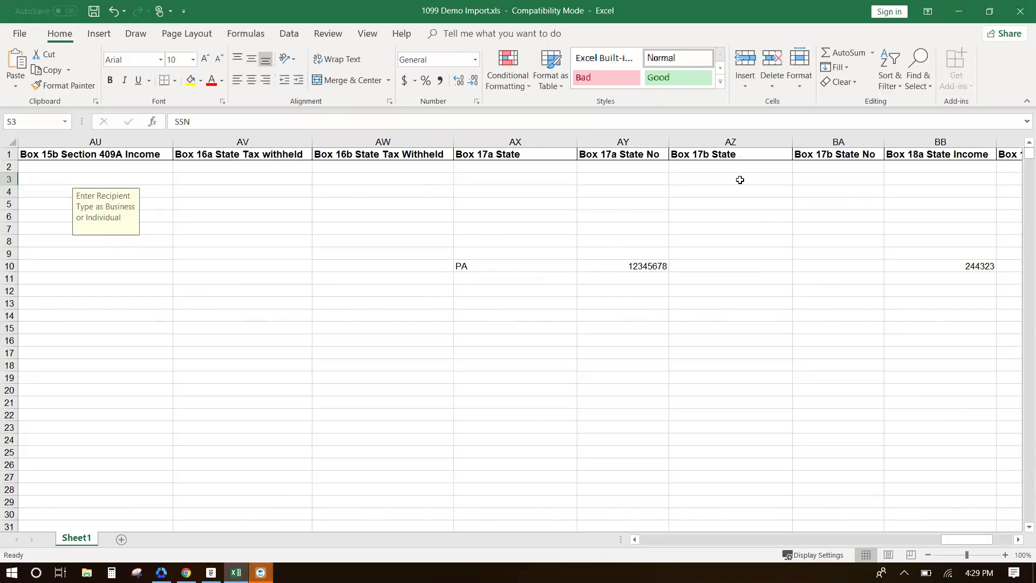
Switch back to Tax1099 in the browser, upload 1099 Demo Import from the Desktop and proceed to field matching.
left_click(965, 13)
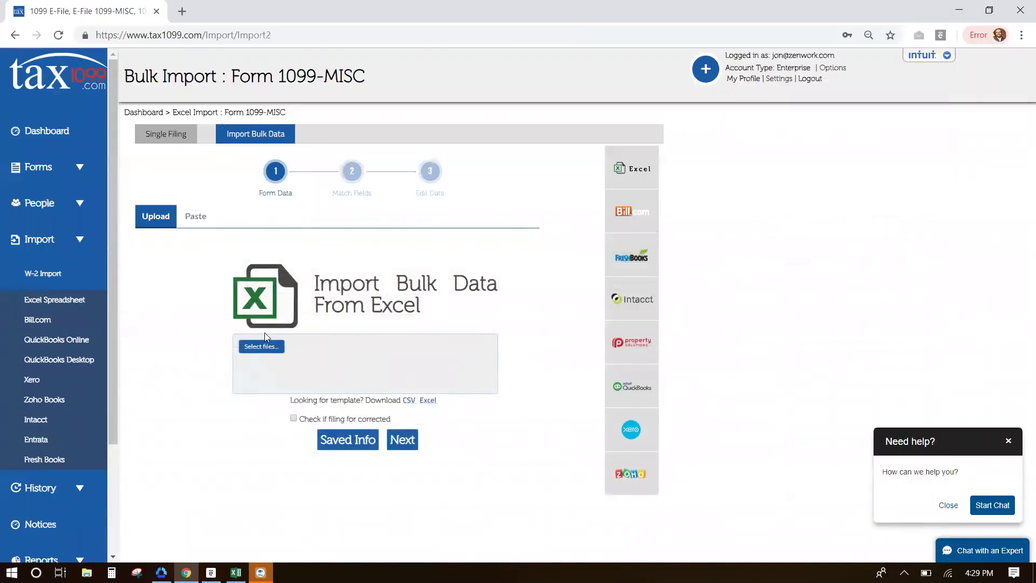
double_click(40, 240)
left_click(41, 241)
left_click(273, 347)
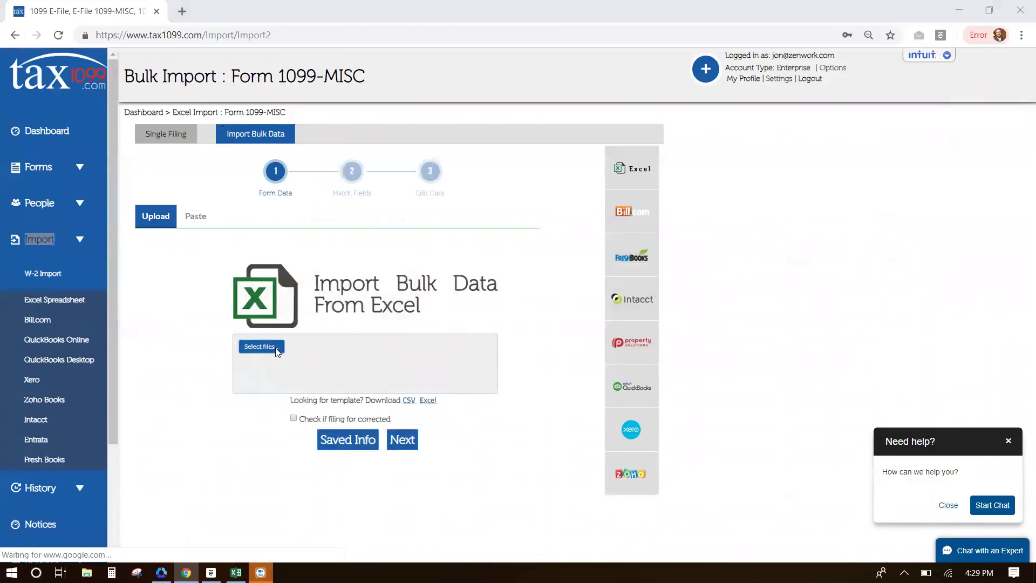
left_click(54, 101)
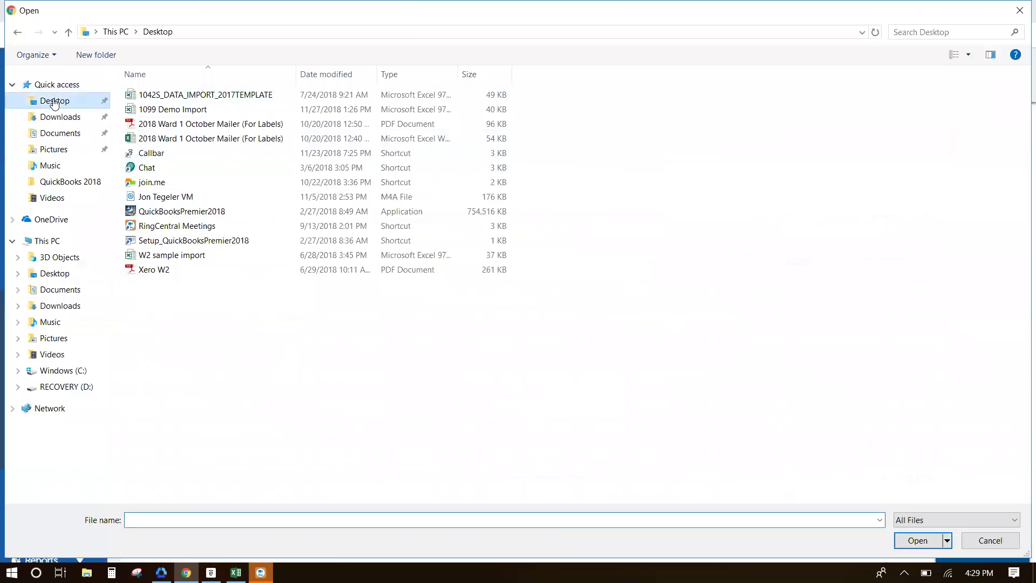
double_click(141, 110)
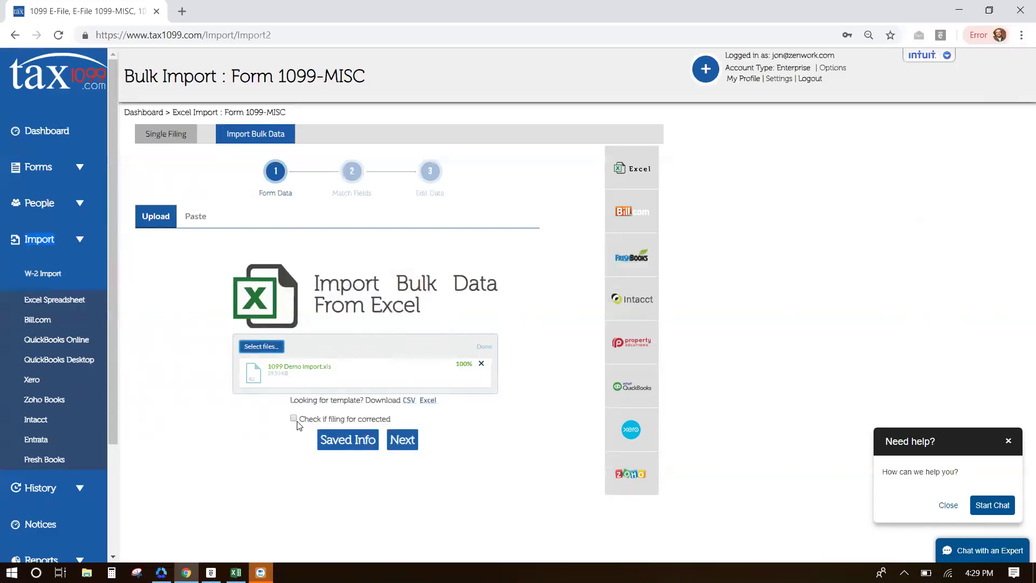
left_click(398, 439)
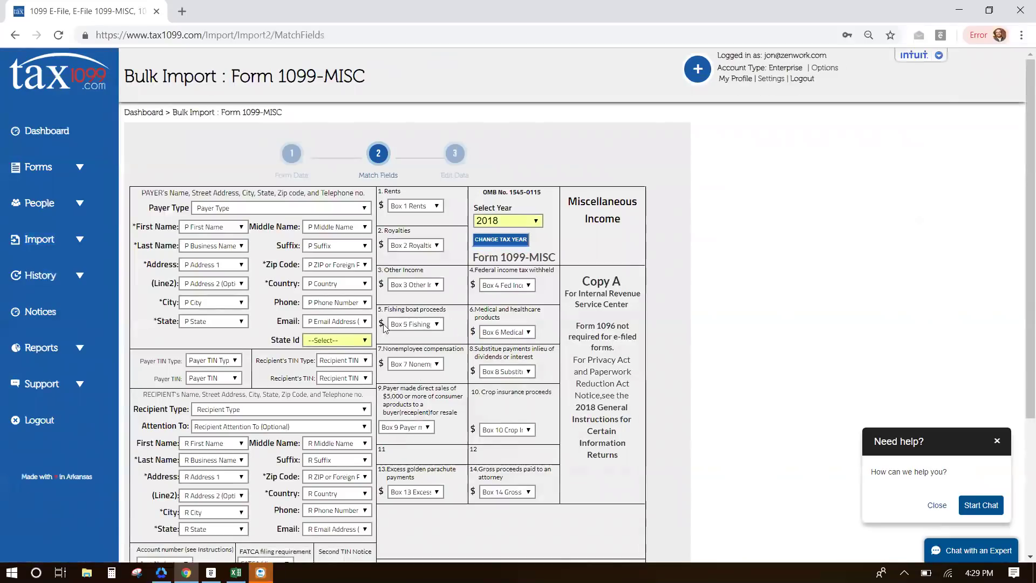
Match the payer's State Id field to the P State id column and continue to the imported records.
left_click(348, 342)
scroll(359, 305, "down", 3)
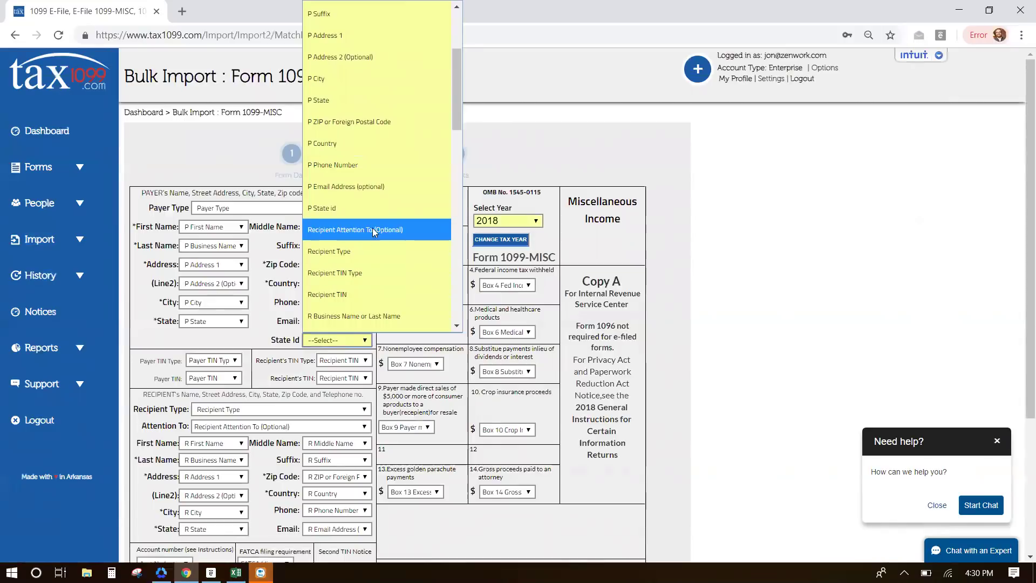
left_click(372, 212)
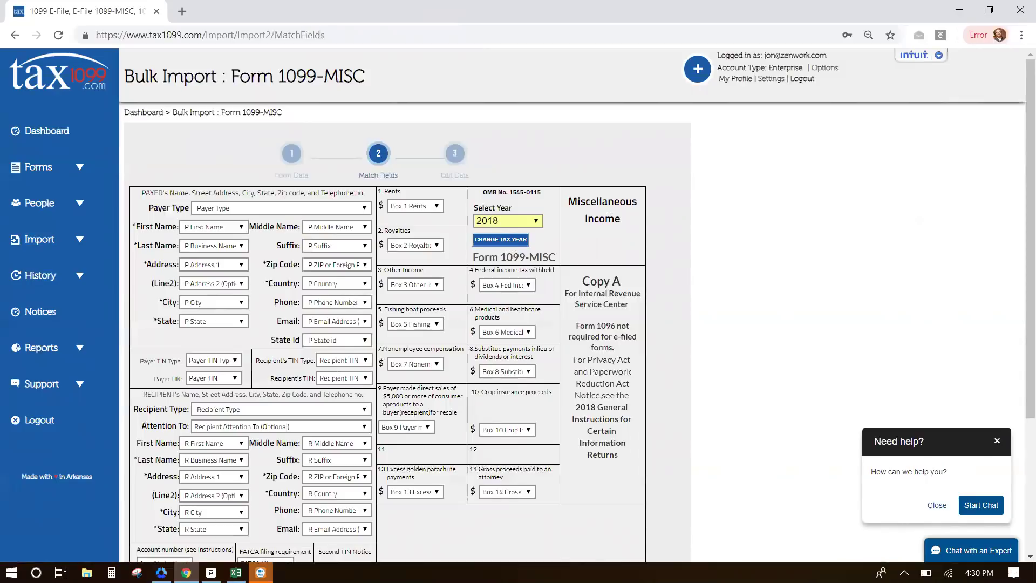
scroll(726, 277, "down", 3)
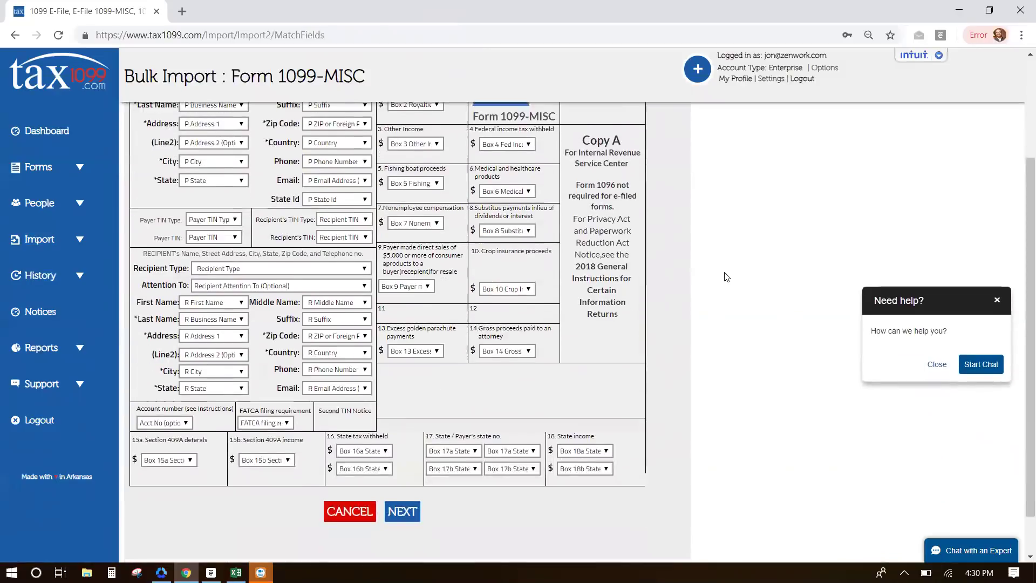
left_click(405, 461)
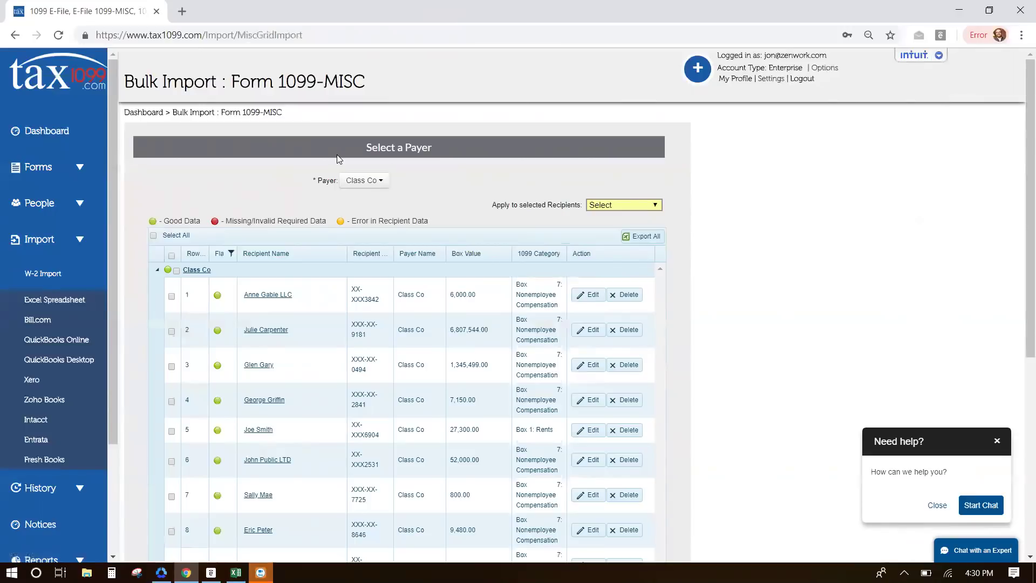
left_click(367, 303)
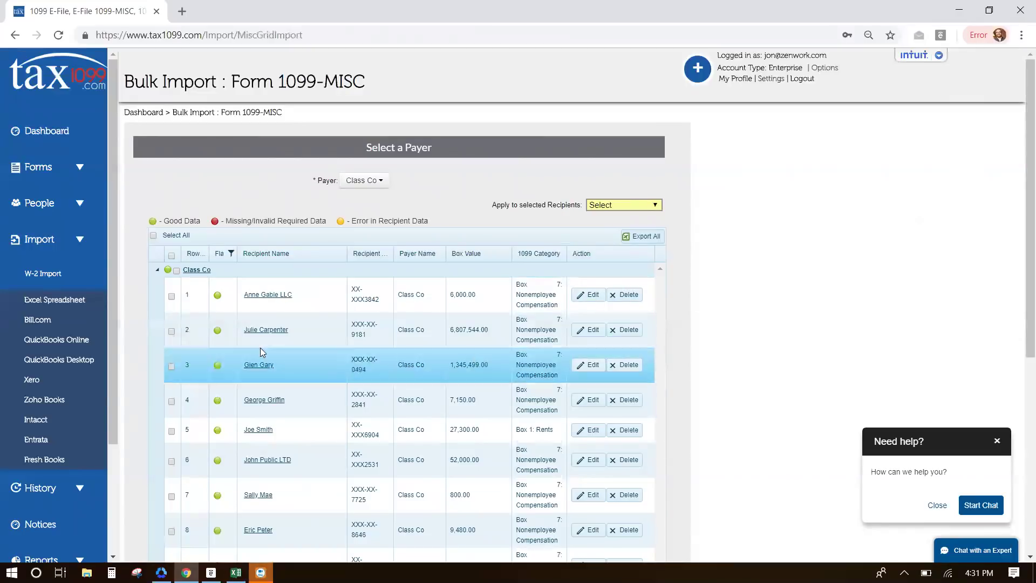
View the first recipient's details without changing them and select all imported records.
left_click(288, 294)
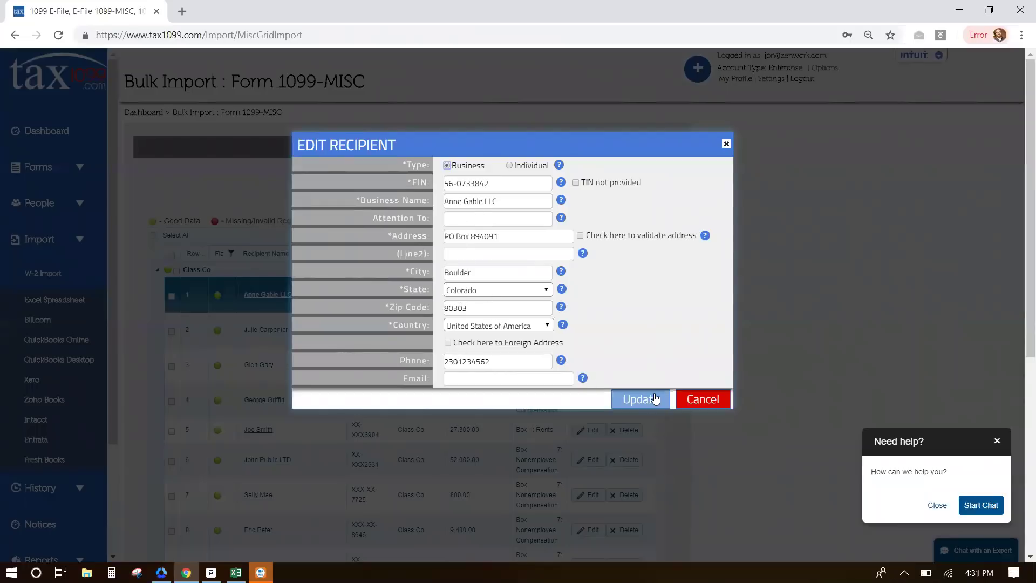
left_click(725, 145)
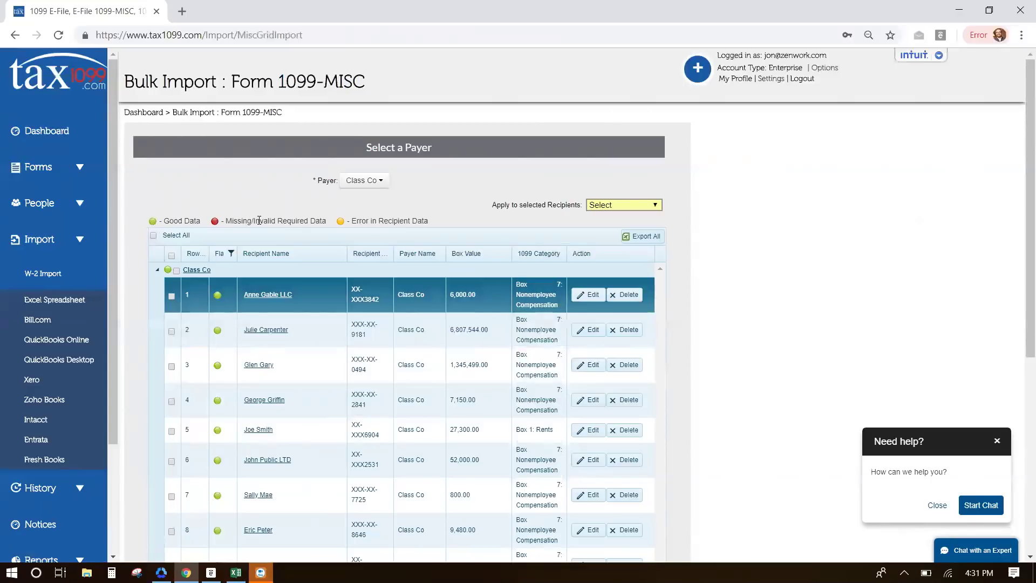
scroll(243, 314, "down", 1)
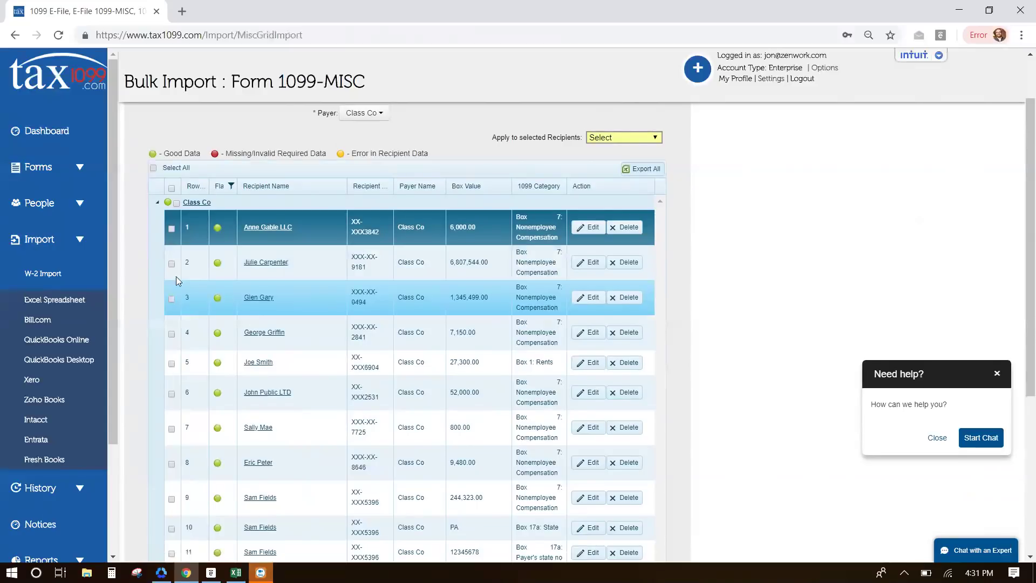
left_click(151, 170)
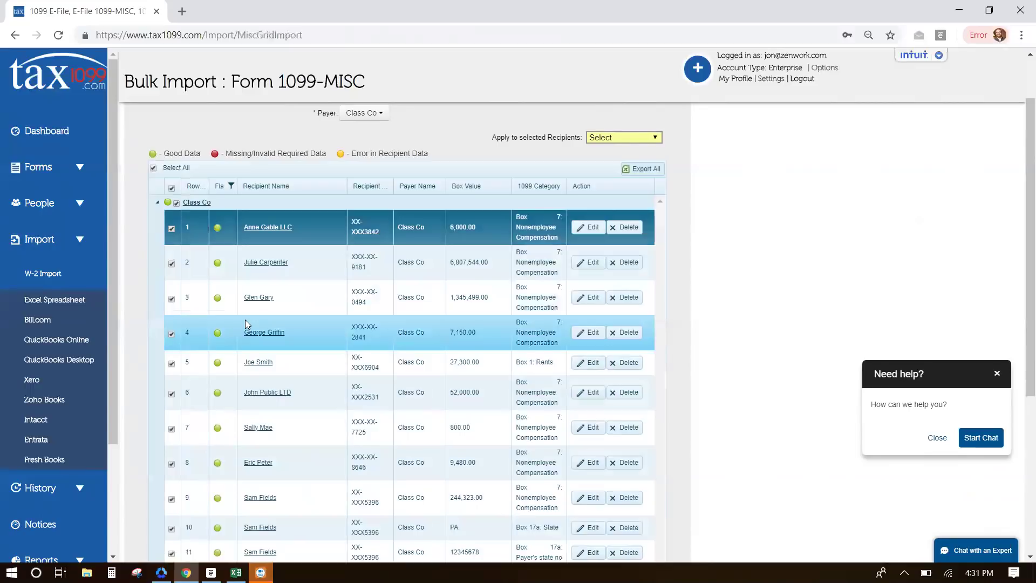
scroll(245, 319, "down", 5)
scroll(245, 329, "up", 6)
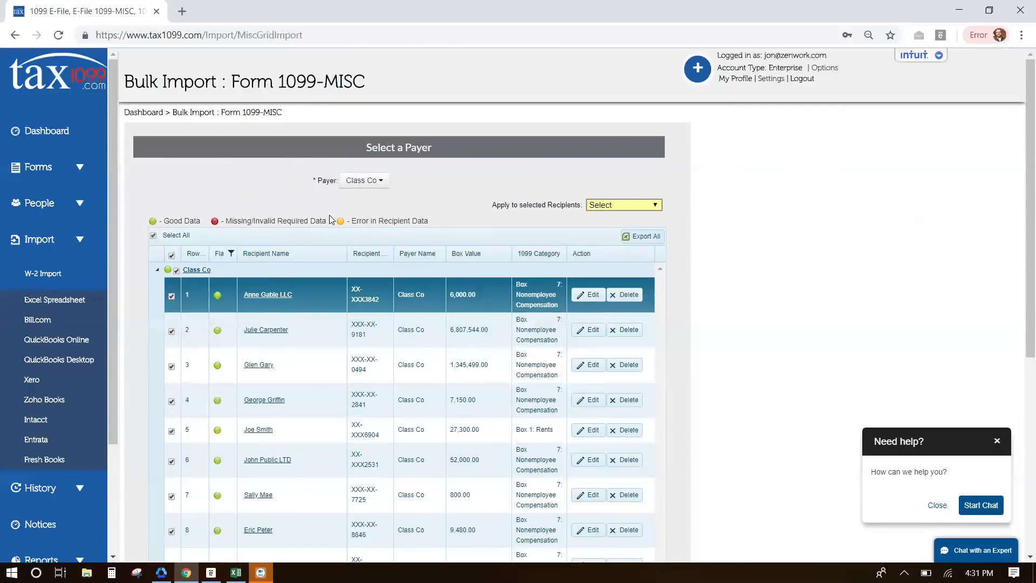
Review the payer choices available for the imported records, keeping Class Co selected.
left_click(371, 184)
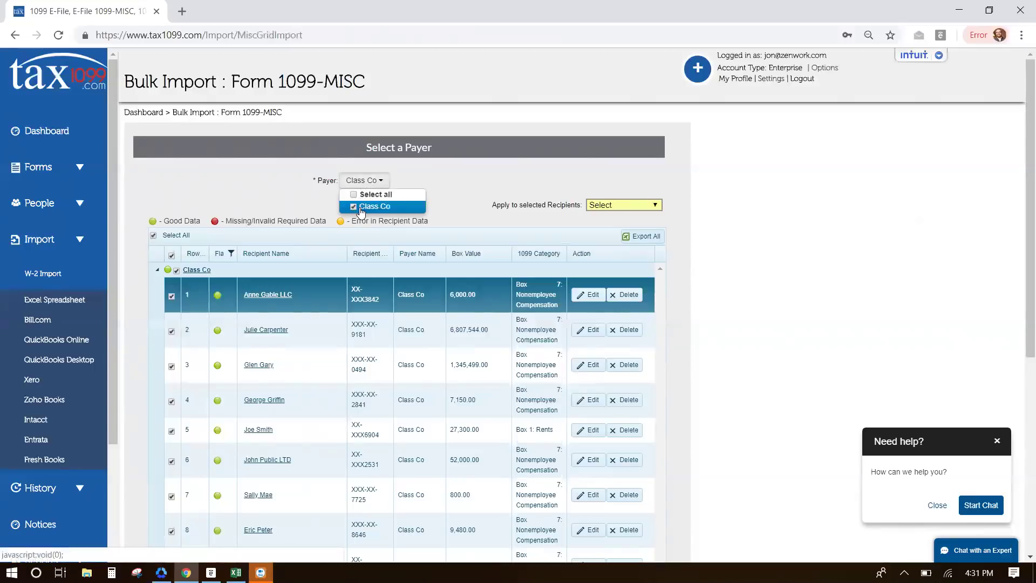
left_click(366, 182)
left_click(367, 182)
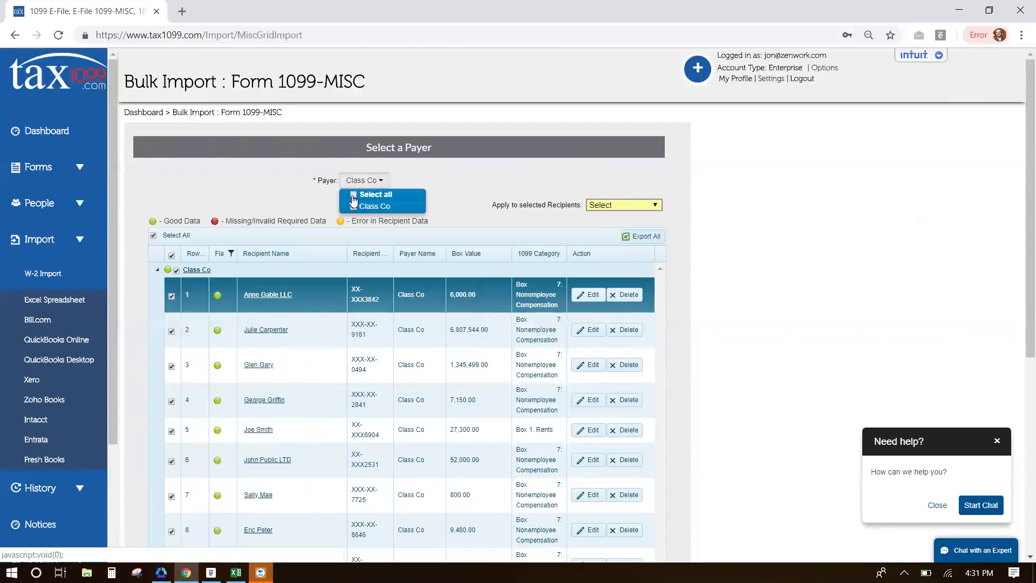
left_click(270, 196)
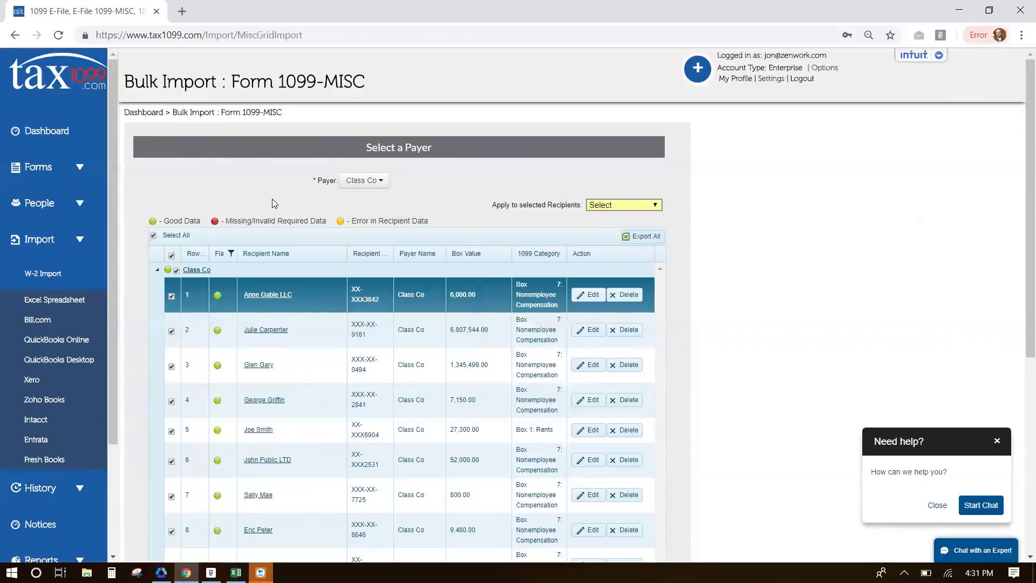
Submit all selected records to the Select Forms page and dismiss the upload notice.
scroll(272, 204, "down", 3)
scroll(304, 286, "down", 3)
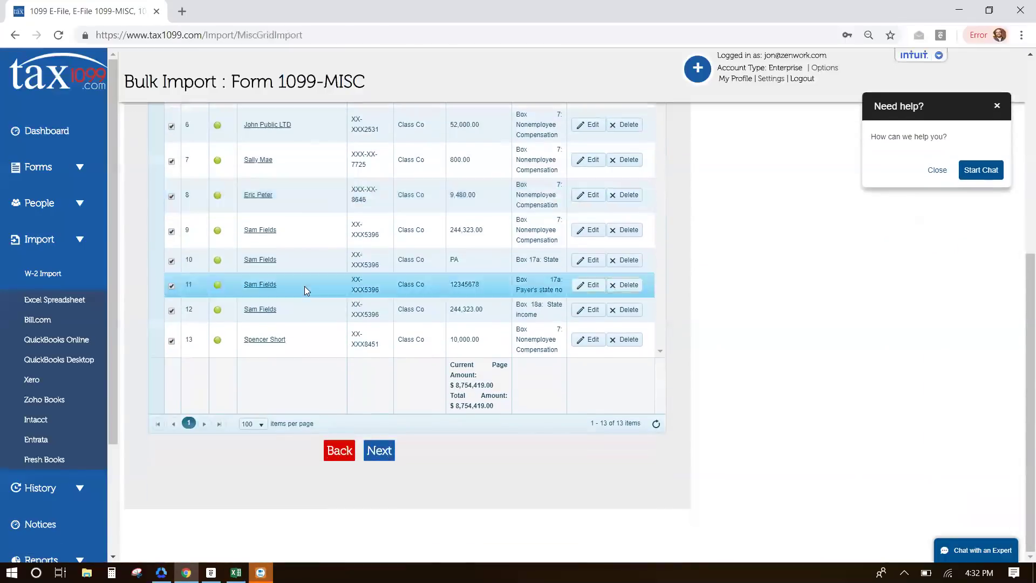
left_click(380, 451)
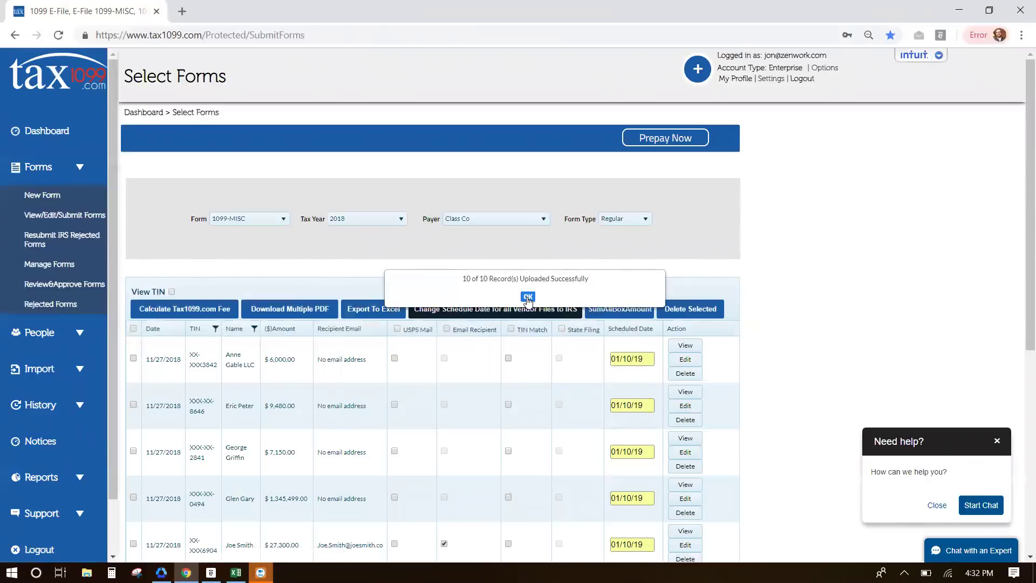
left_click(528, 297)
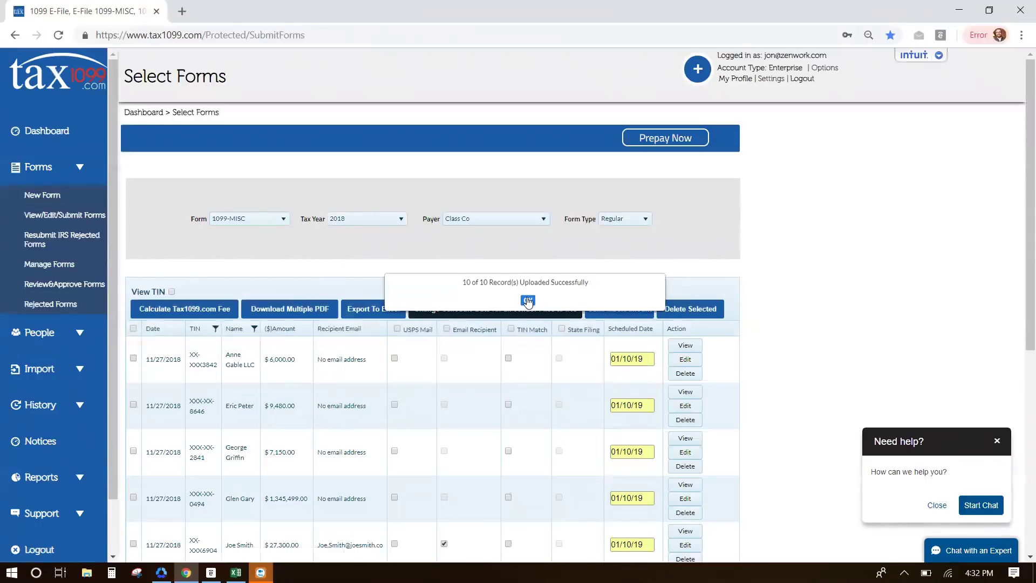
Examine the uploaded forms' USPS Mail, Email Recipient, TIN Match, State Filing and Scheduled Date columns.
scroll(378, 345, "down", 3)
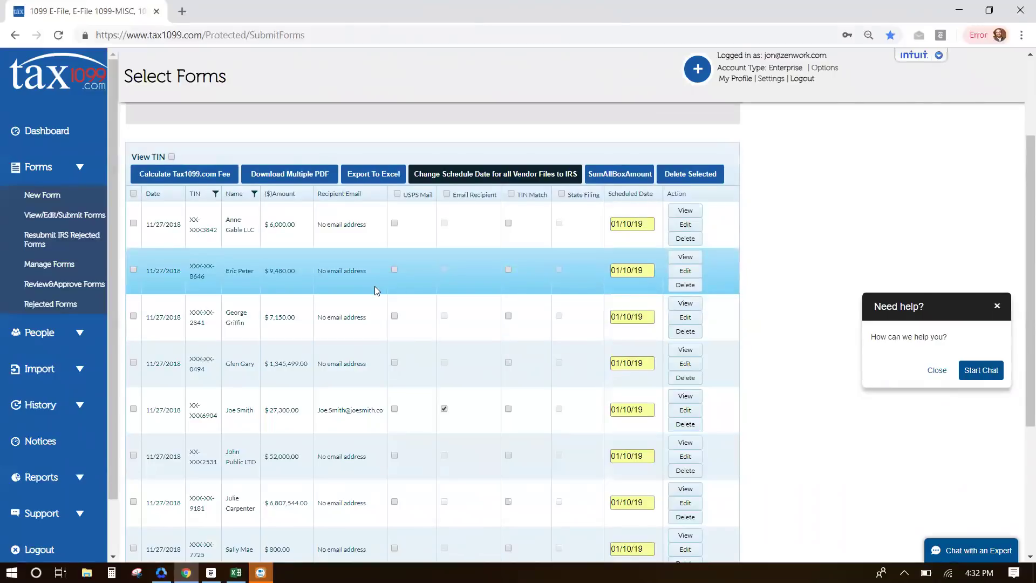
scroll(374, 286, "down", 1)
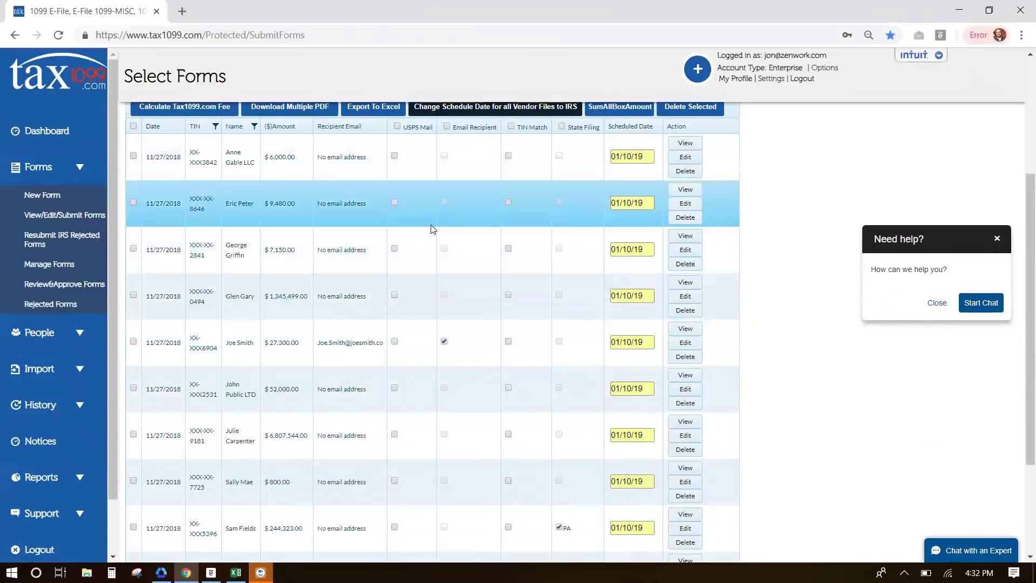
scroll(344, 276, "up", 2)
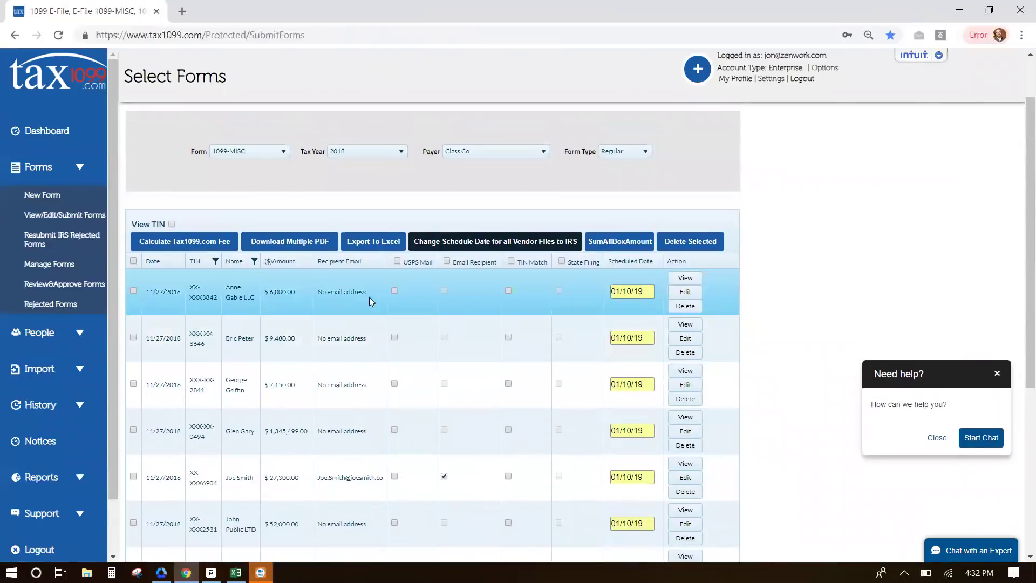
mouse_move(625, 293)
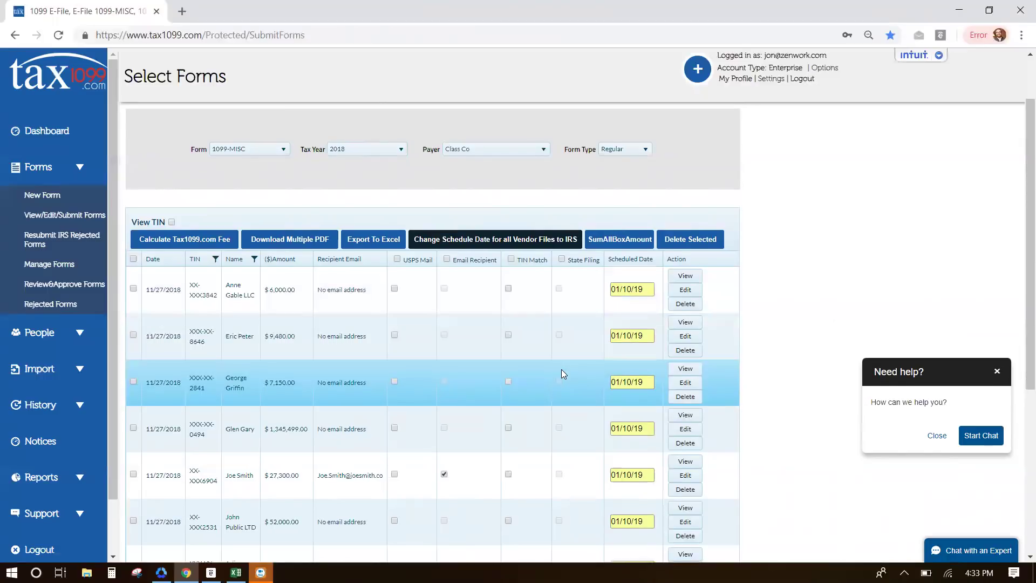
scroll(561, 369, "down", 2)
scroll(562, 370, "down", 3)
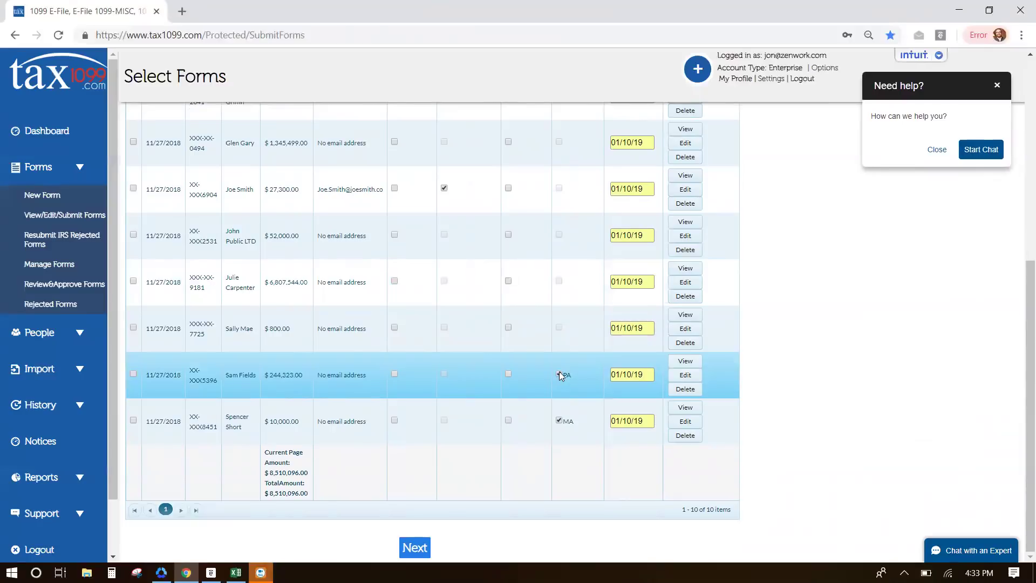
scroll(559, 371, "up", 5)
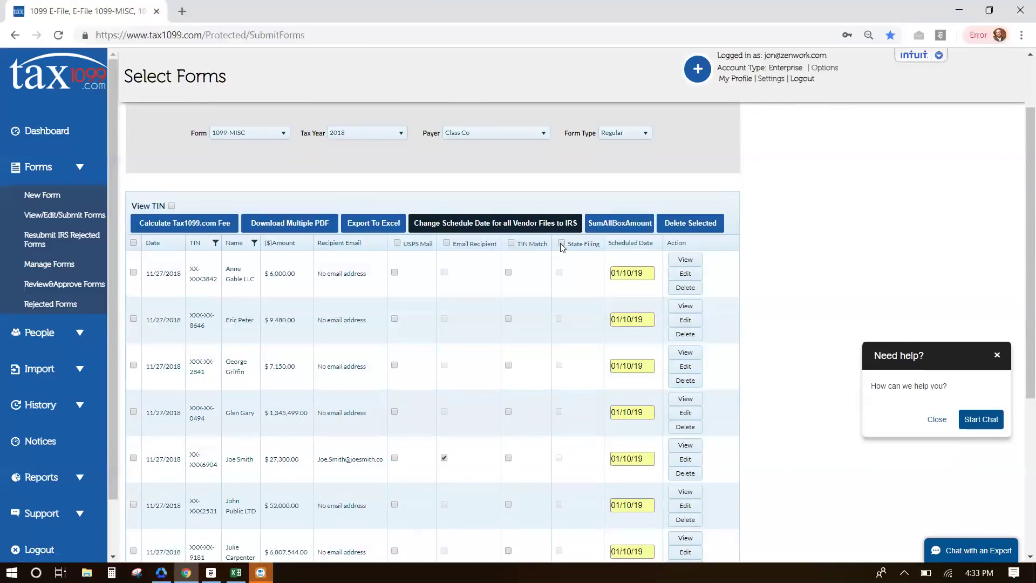
Check the State Filing selections in the Class Co list and enable TIN Match for all forms.
scroll(540, 329, "down", 5)
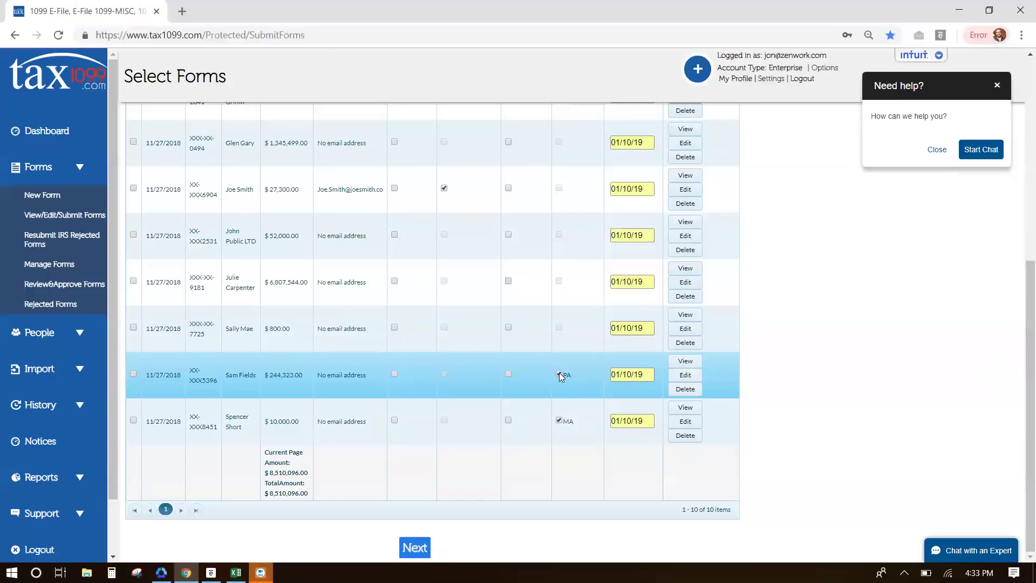
scroll(558, 370, "up", 5)
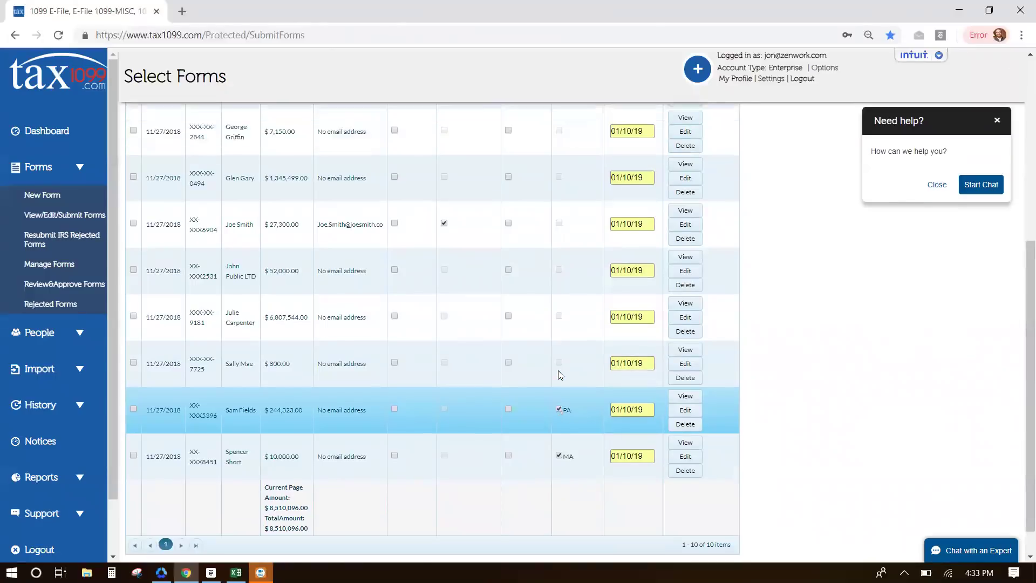
left_click(510, 244)
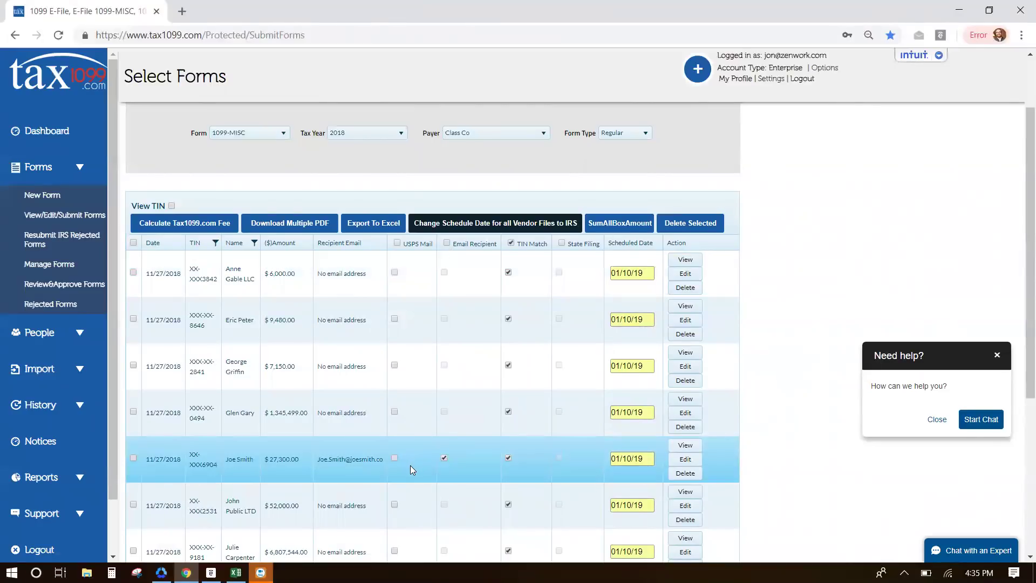
Enable USPS Mail delivery for all of Class Co's 1099-MISC forms.
scroll(216, 462, "down", 3)
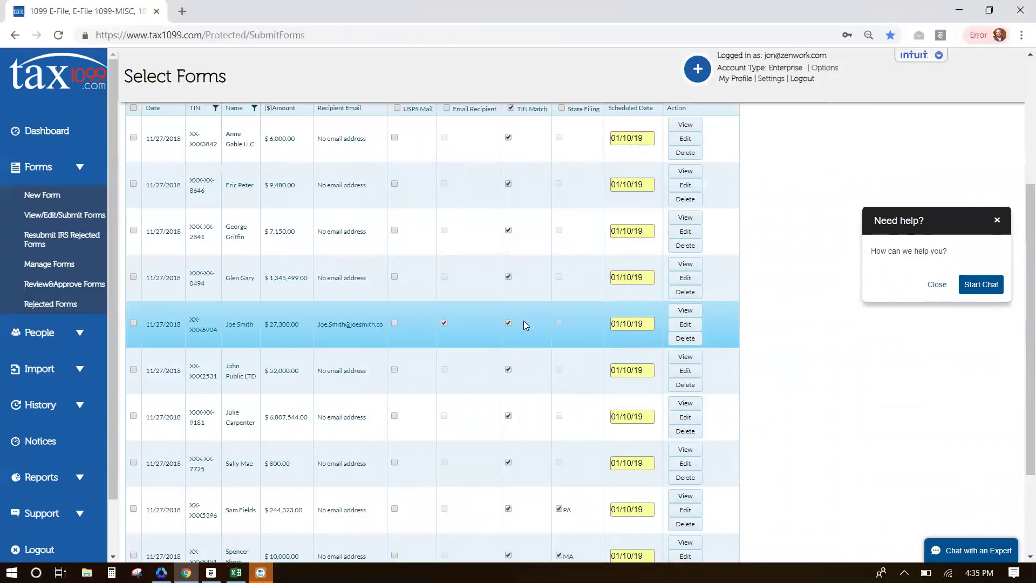
scroll(524, 319, "up", 1)
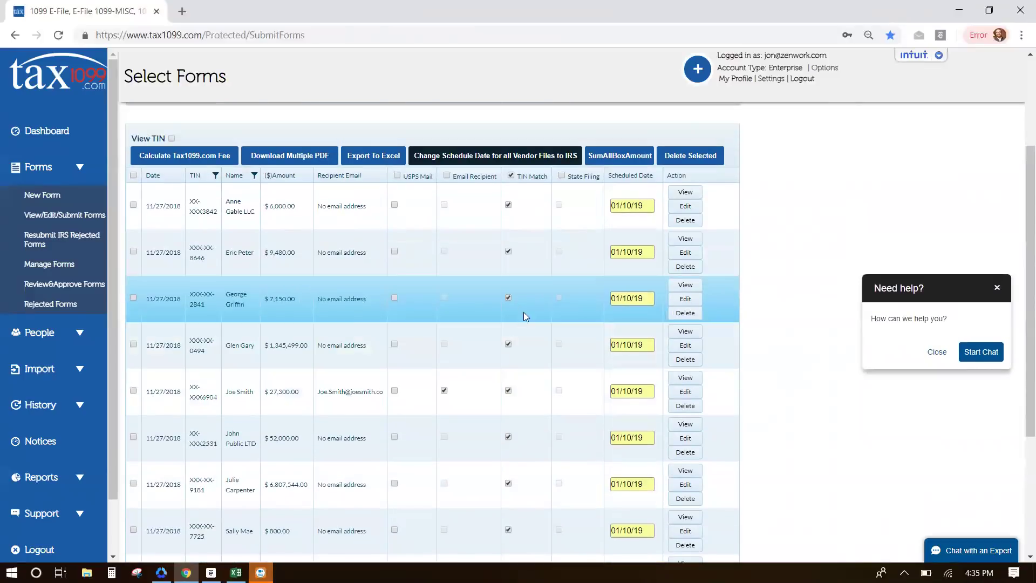
left_click(397, 175)
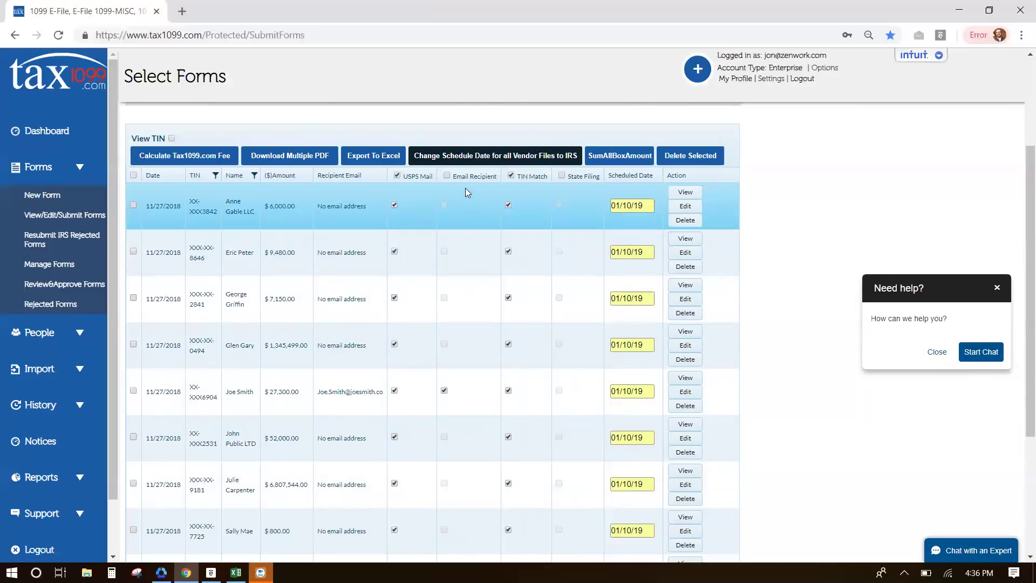
left_click(444, 390)
mouse_move(636, 207)
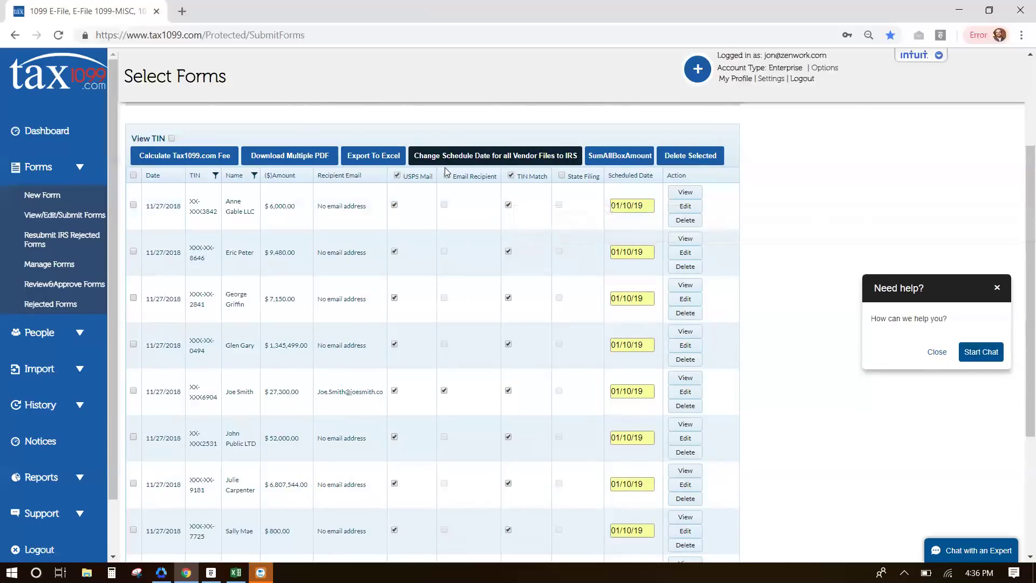
Review the mail, email, TIN Match, State Filing and Scheduled Date settings across all Class Co forms.
scroll(409, 271, "down", 4)
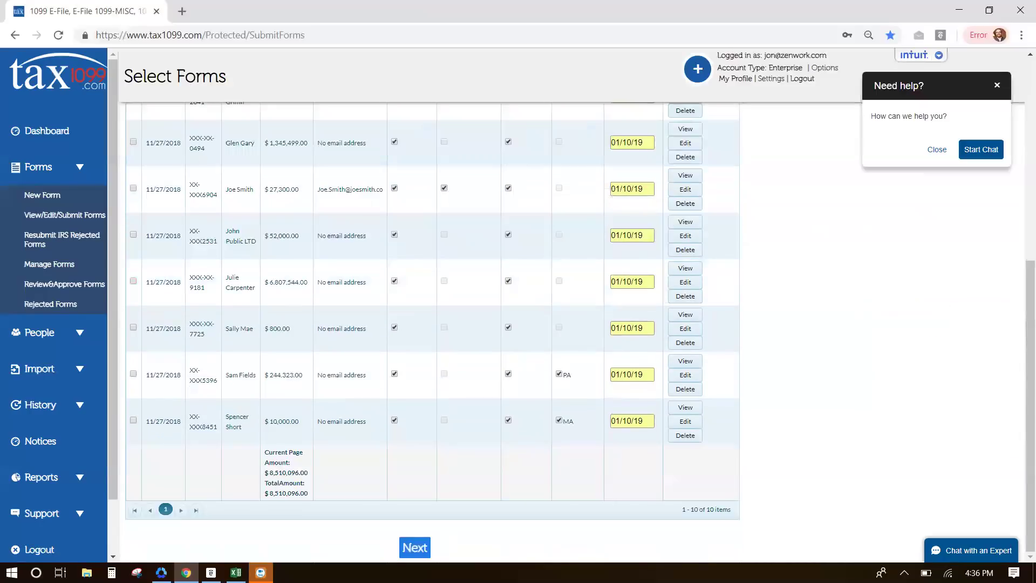
scroll(435, 497, "up", 1)
scroll(436, 498, "up", 5)
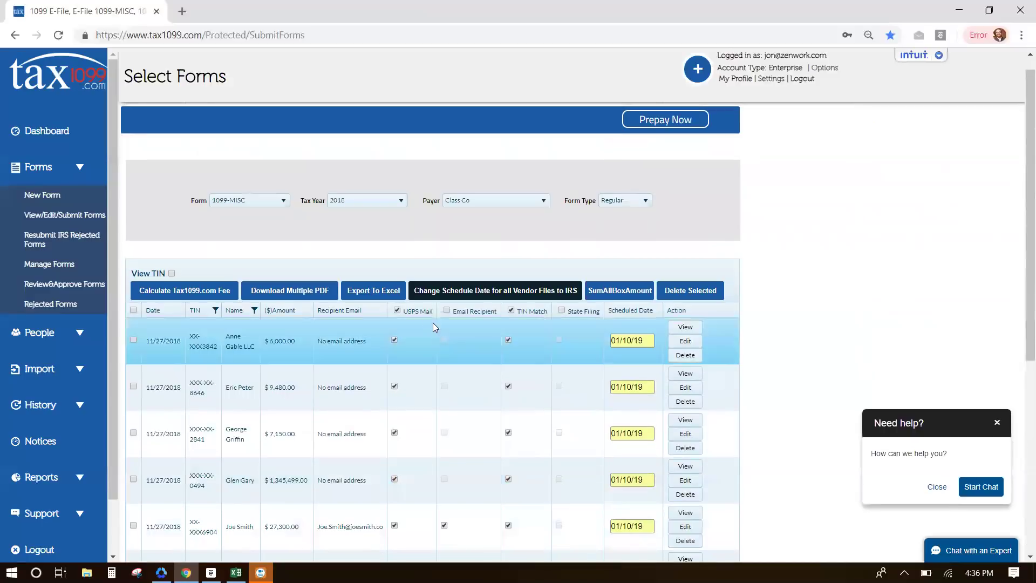
scroll(389, 353, "down", 6)
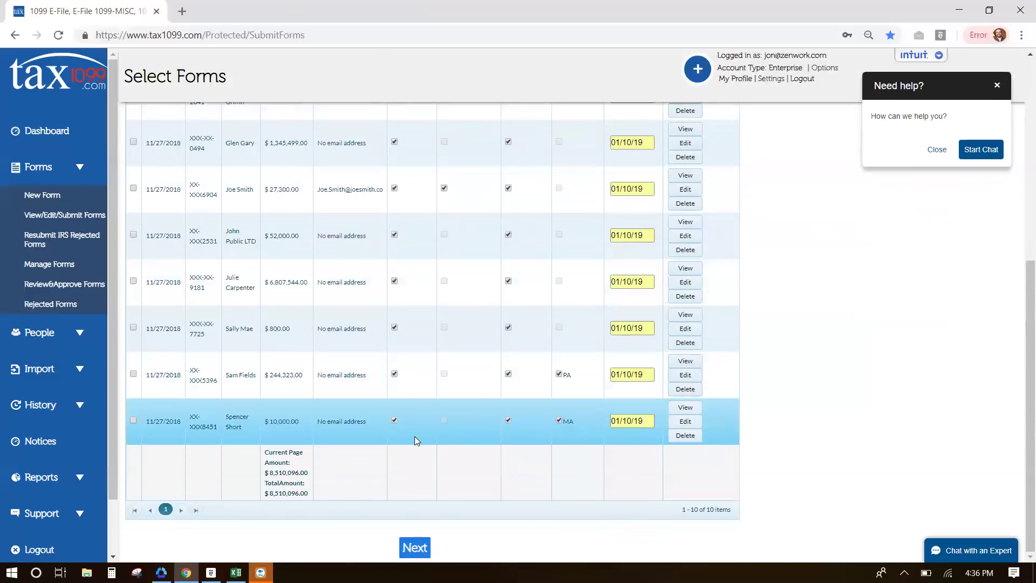
scroll(428, 409, "up", 5)
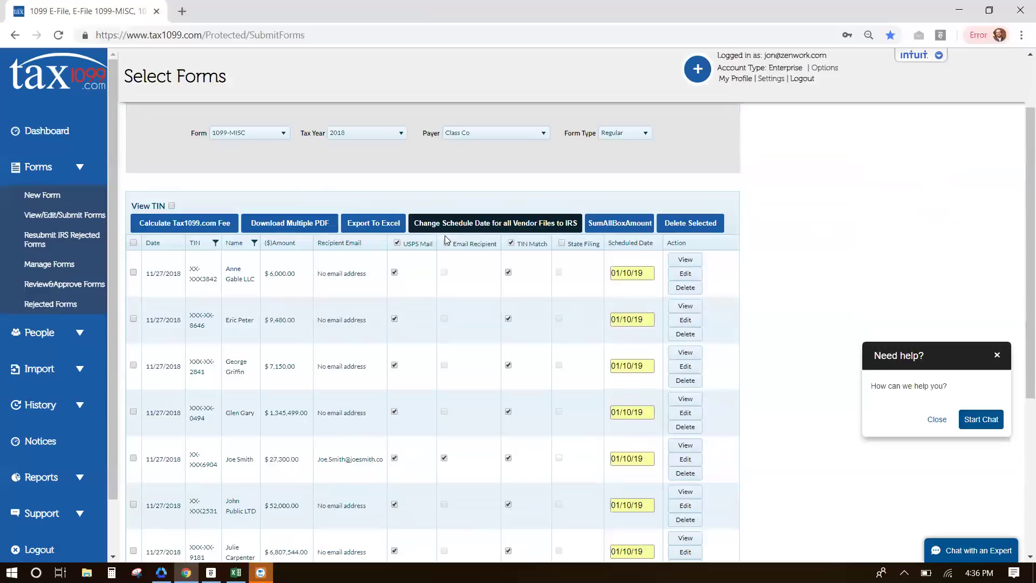
scroll(395, 283, "down", 1)
scroll(395, 284, "down", 5)
scroll(395, 284, "up", 6)
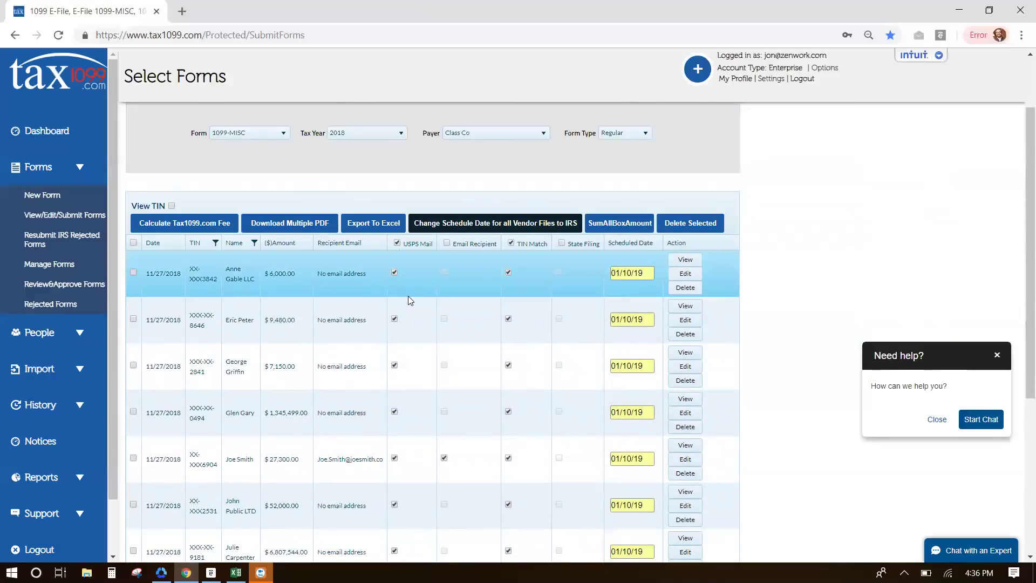
scroll(408, 296, "down", 4)
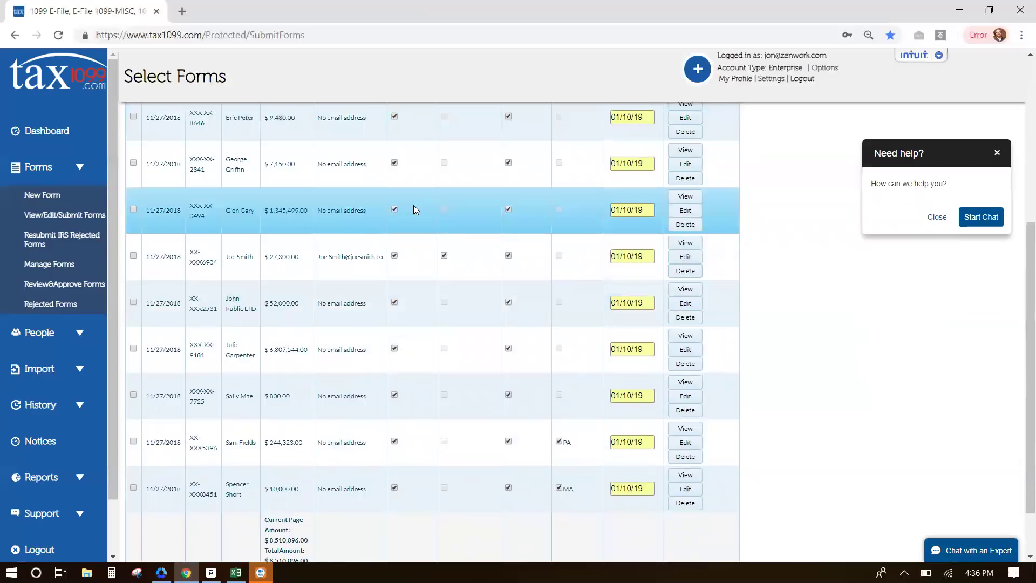
scroll(413, 209, "up", 4)
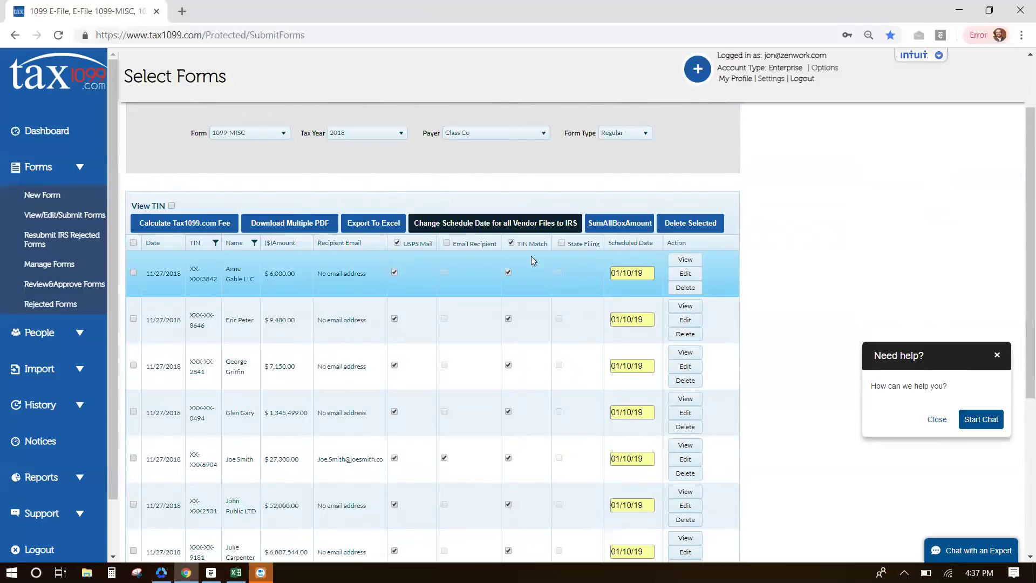
mouse_move(624, 267)
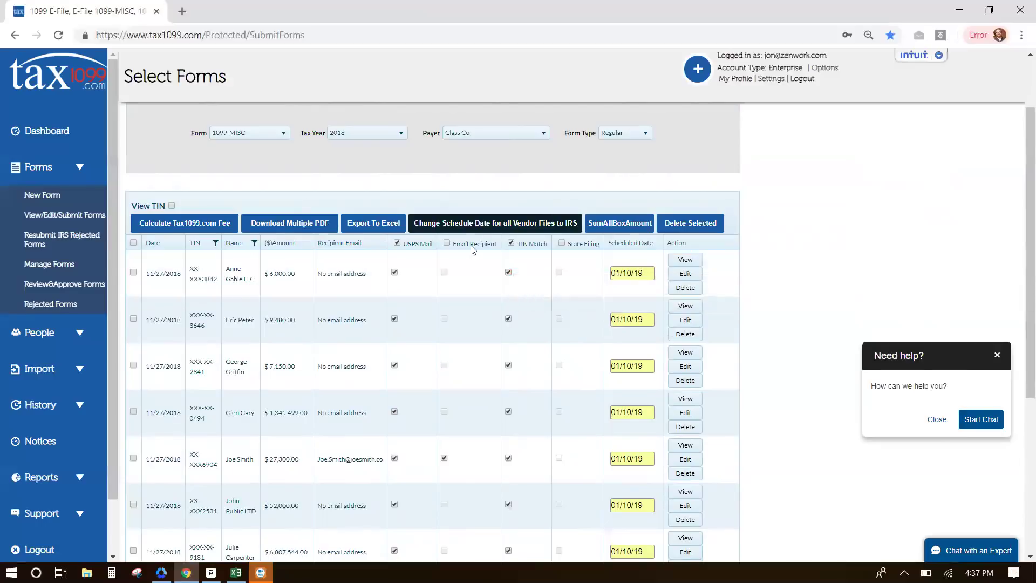
scroll(437, 356, "down", 5)
scroll(417, 371, "up", 5)
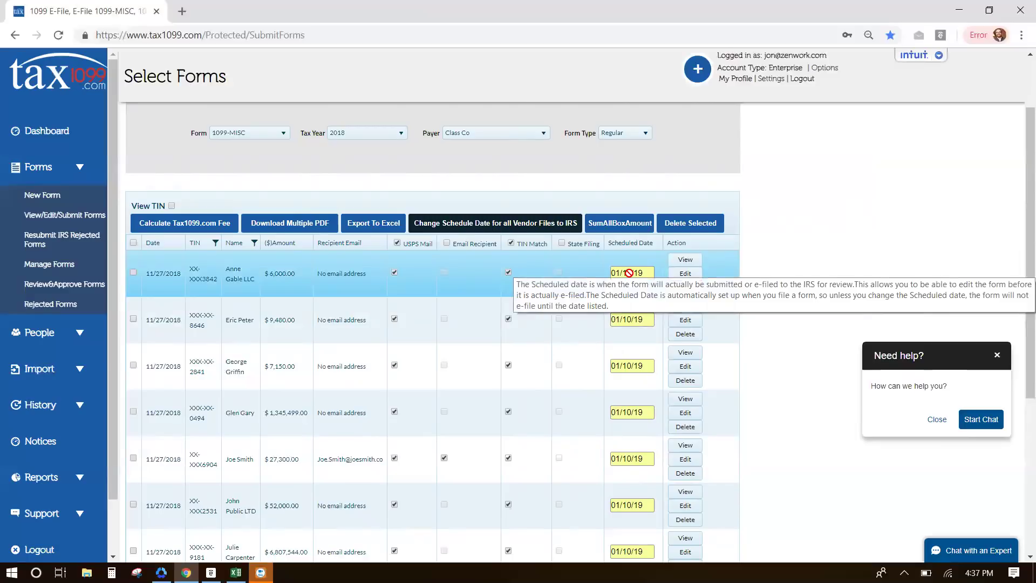
Select all Class Co forms and proceed to the Payment page, accepting the scheduled-date notice.
left_click(134, 243)
scroll(153, 295, "down", 1)
scroll(153, 294, "down", 3)
scroll(153, 294, "up", 3)
scroll(153, 295, "down", 3)
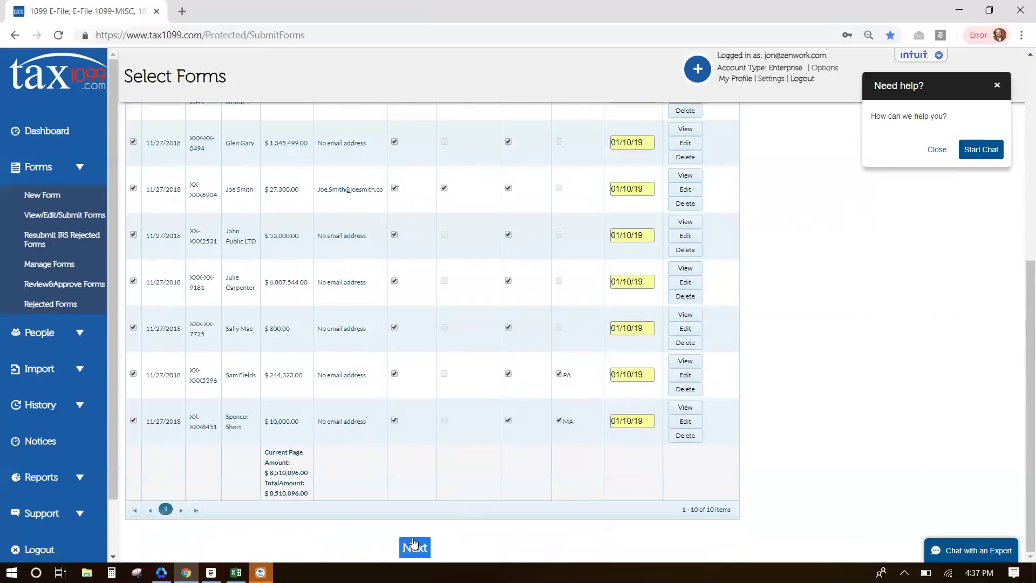
left_click(409, 546)
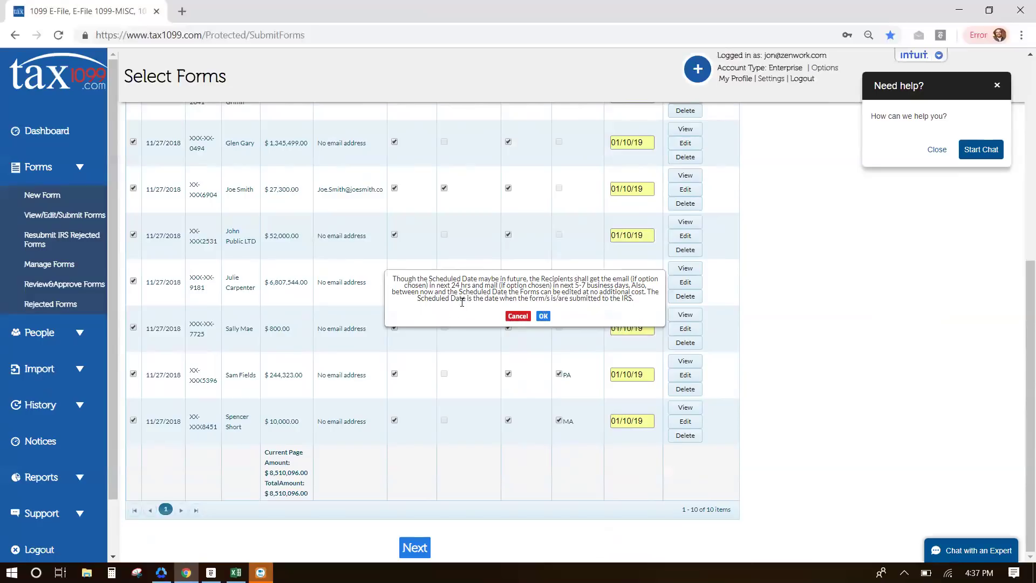
left_click(543, 316)
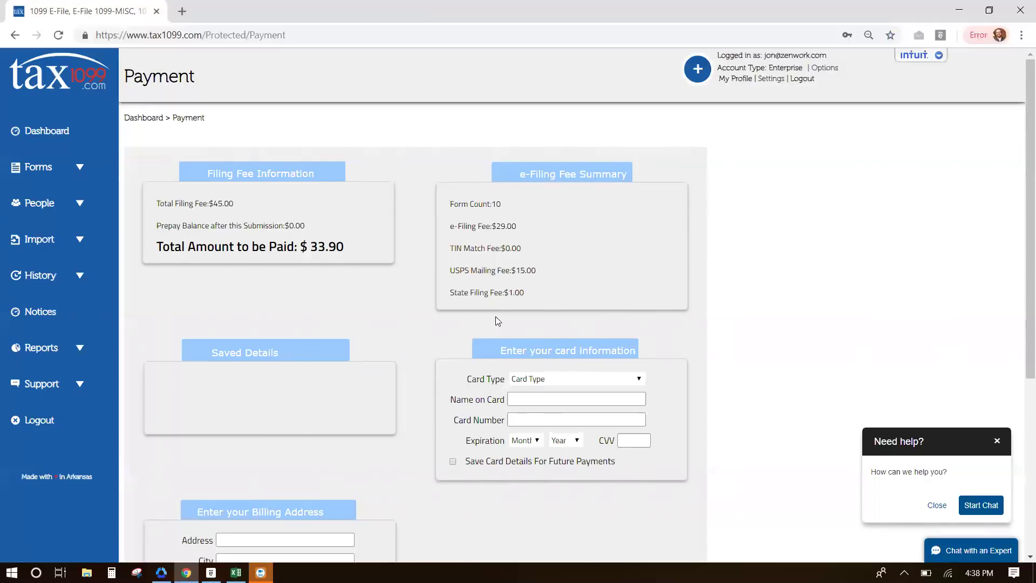
Examine the Payment page's filing fees, card information, billing address and coupon sections.
scroll(495, 319, "down", 5)
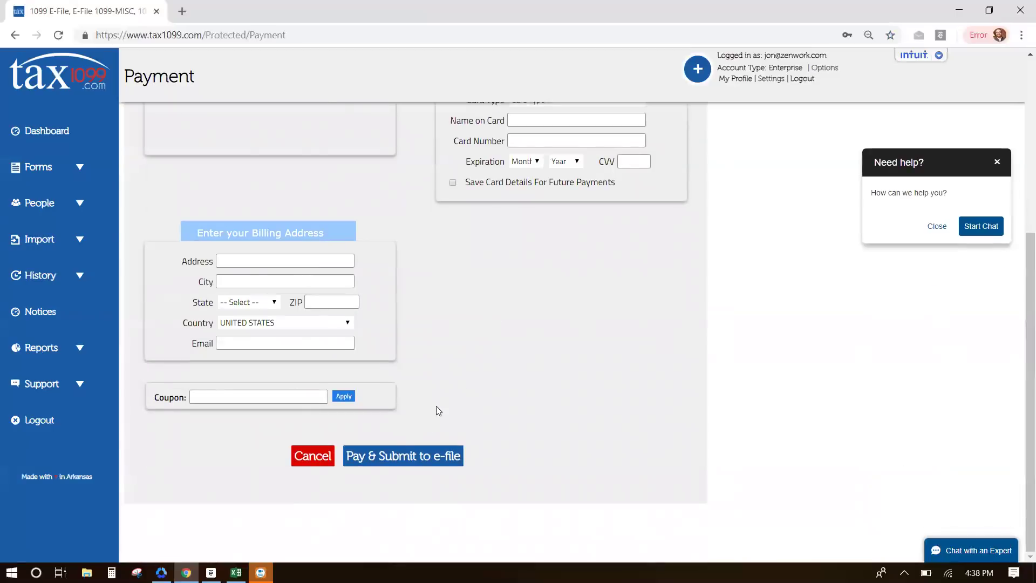
scroll(456, 378, "up", 5)
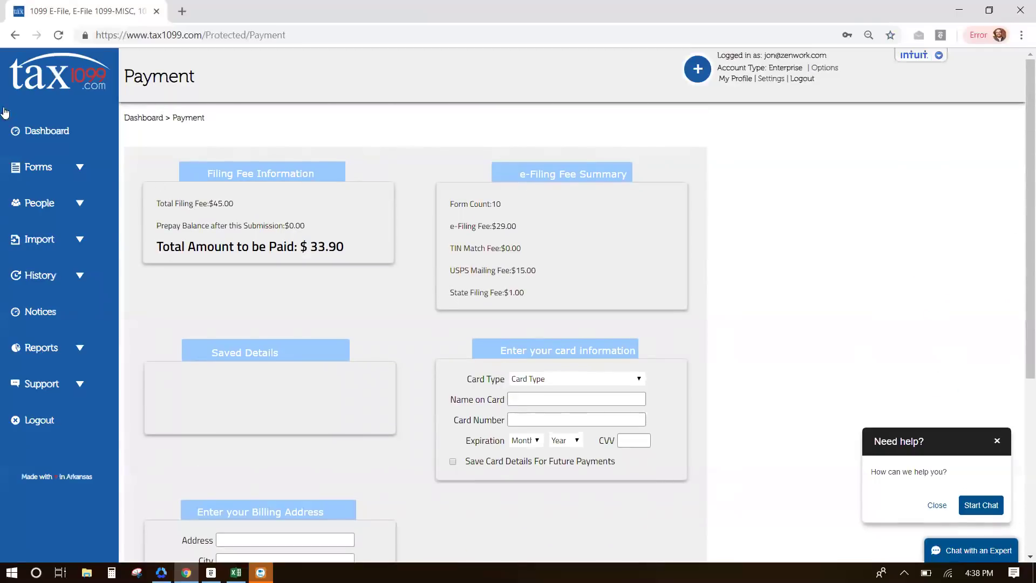
scroll(407, 230, "down", 2)
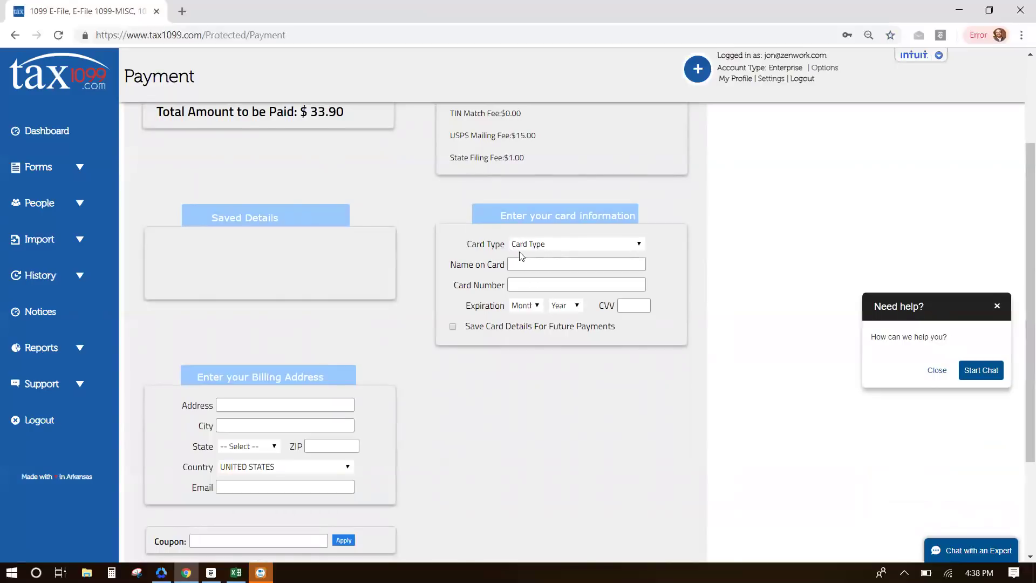
scroll(477, 276, "up", 1)
scroll(477, 277, "up", 2)
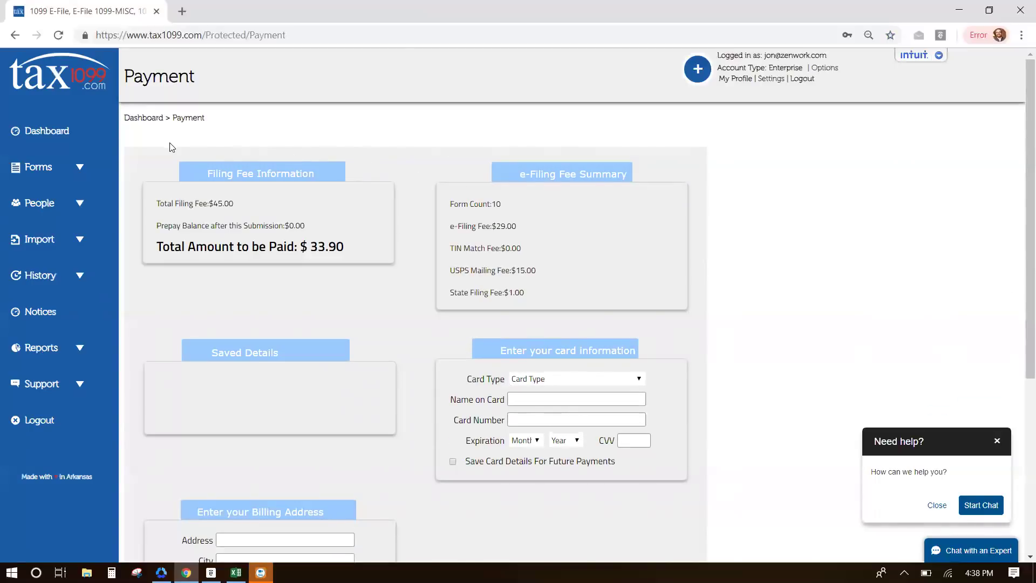
scroll(149, 218, "down", 4)
scroll(411, 285, "up", 4)
scroll(368, 386, "down", 4)
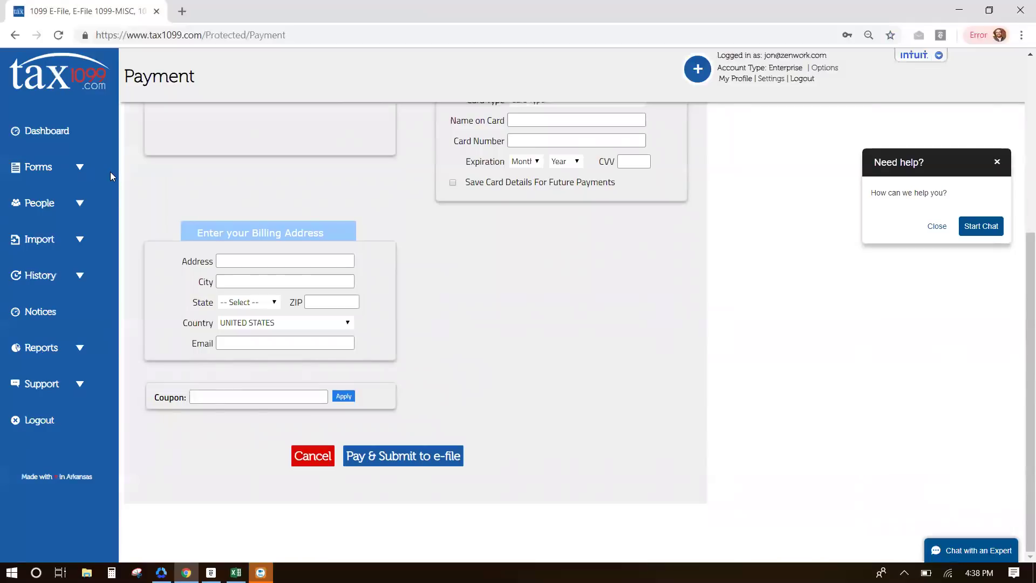
Return to the Select Forms page and load the 2018 1099-MISC forms for payer Class Co.
left_click(79, 172)
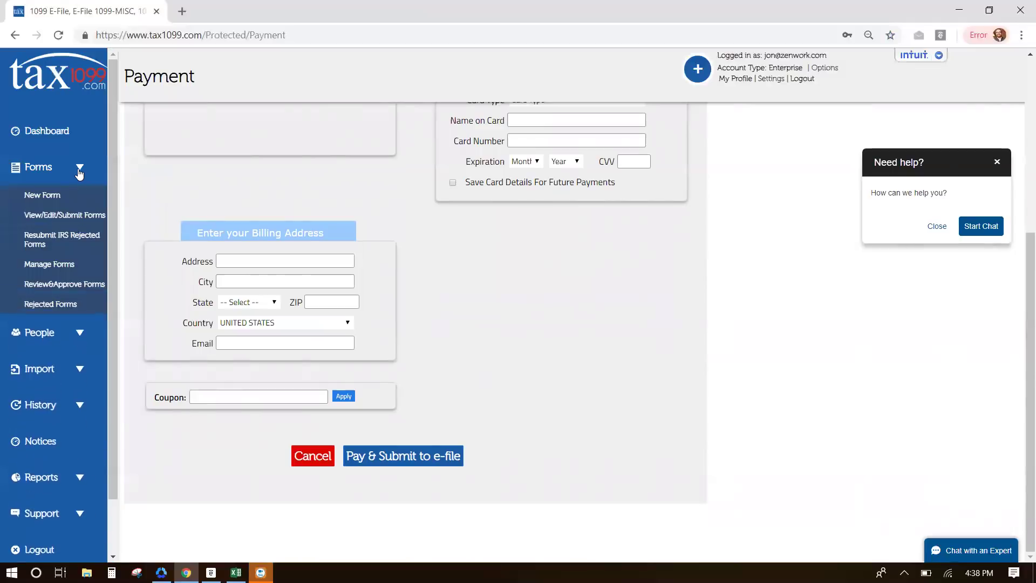
left_click(59, 216)
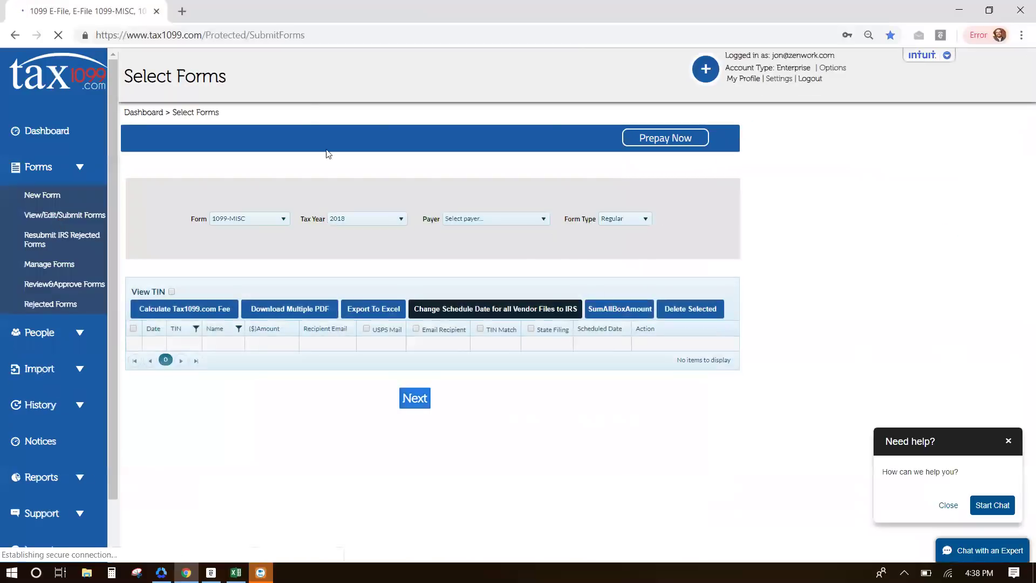
left_click(522, 218)
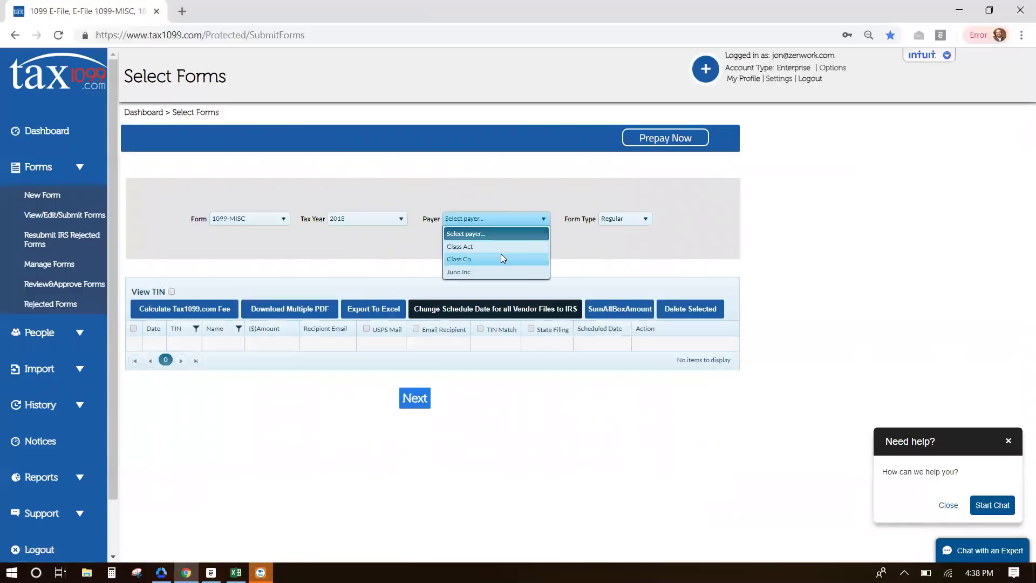
left_click(501, 259)
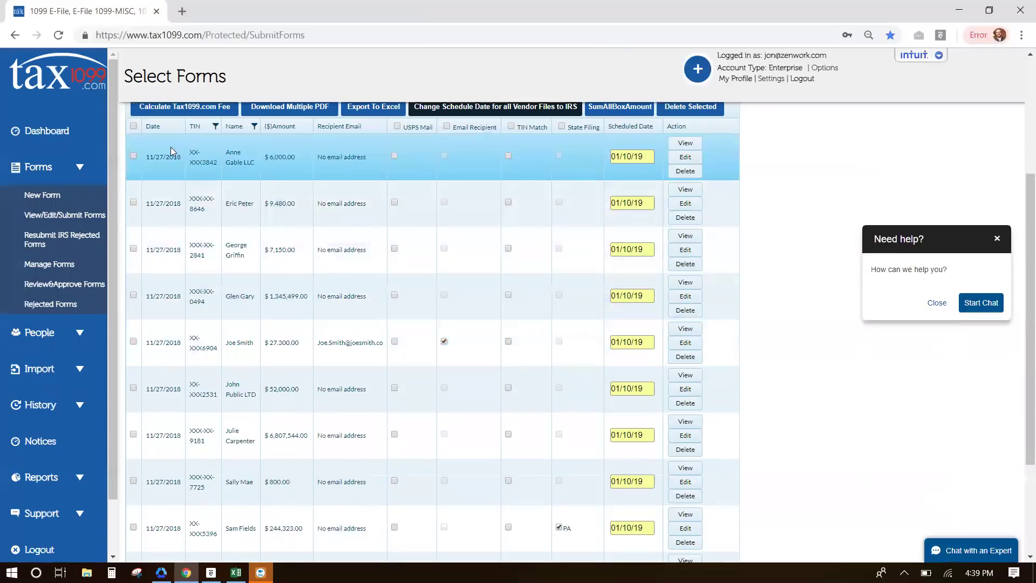
Enable USPS Mail for all reloaded Class Co forms and select every form in the list.
left_click(397, 126)
left_click(133, 128)
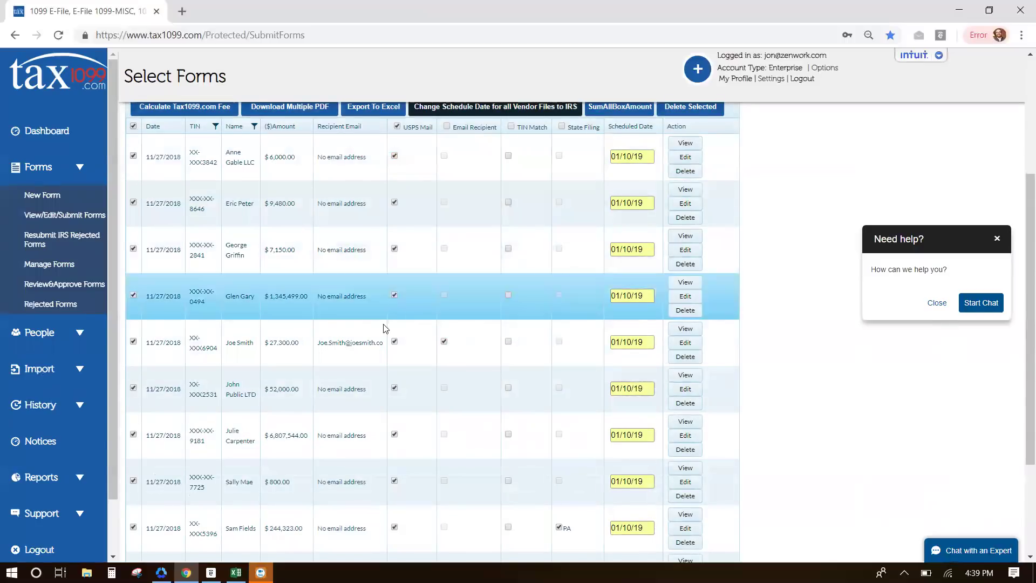
scroll(402, 307, "down", 3)
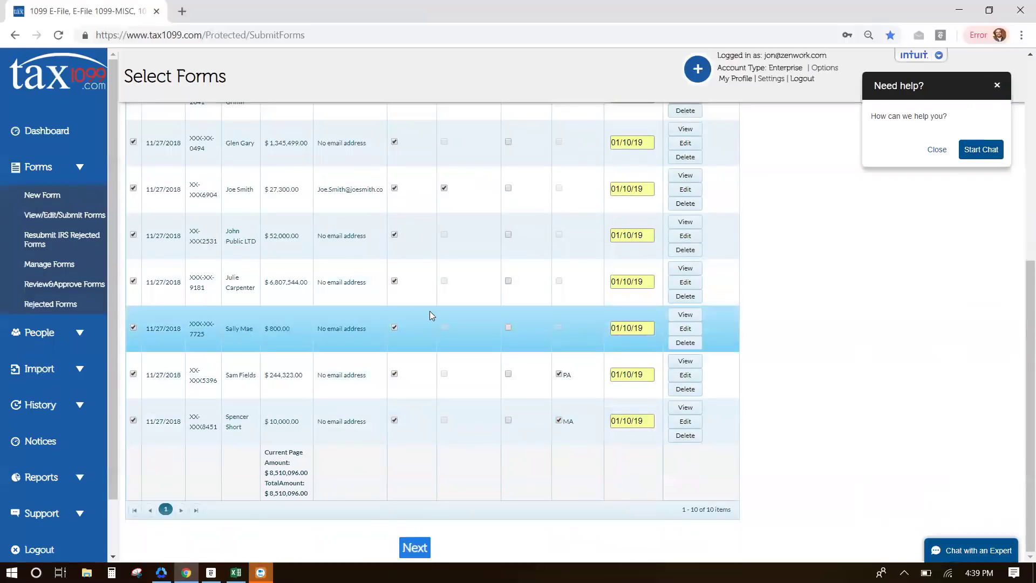
Open the Manage Forms page and set the federal forms' tax year to 2014.
left_click(77, 264)
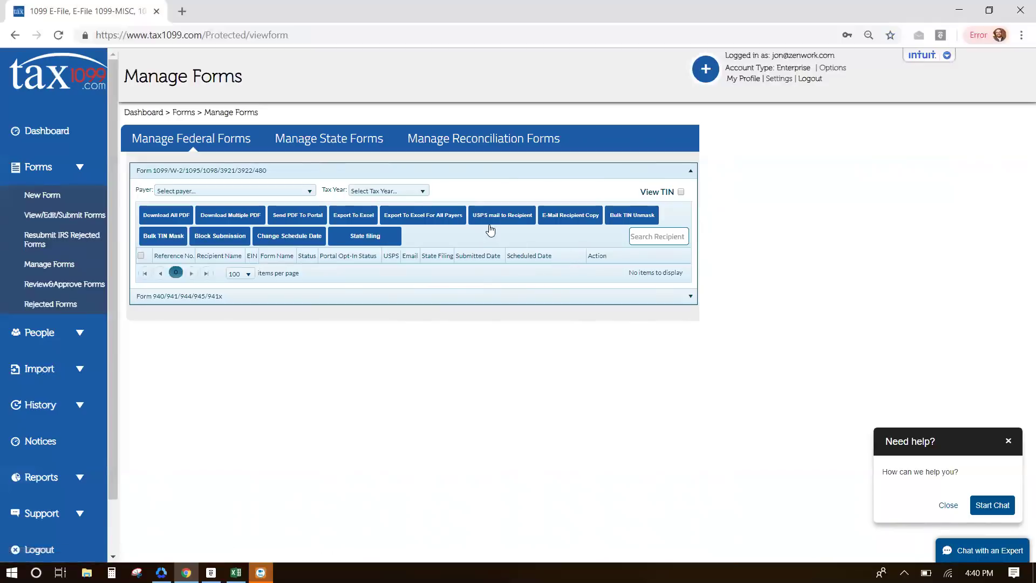
left_click(411, 192)
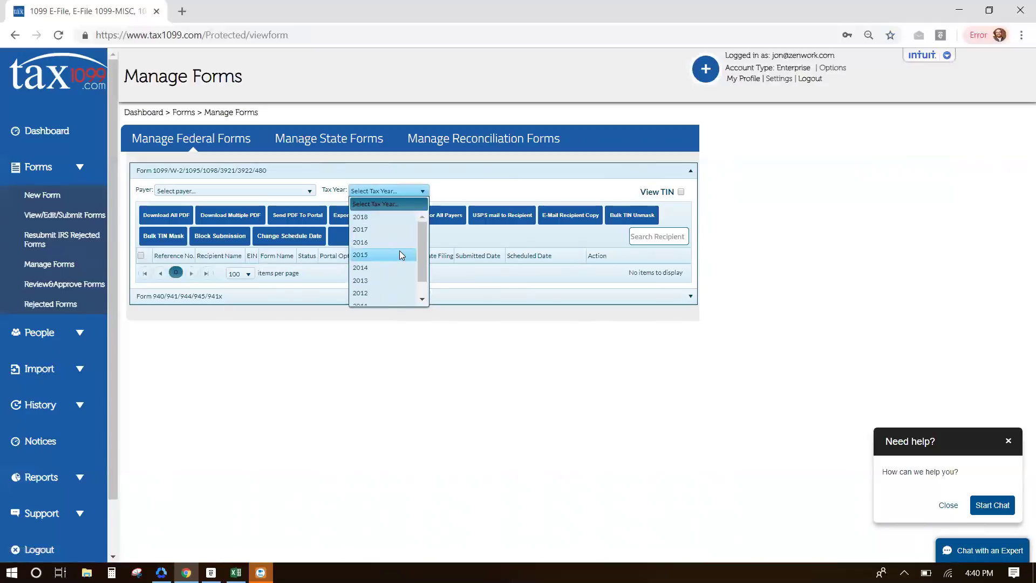
left_click(395, 267)
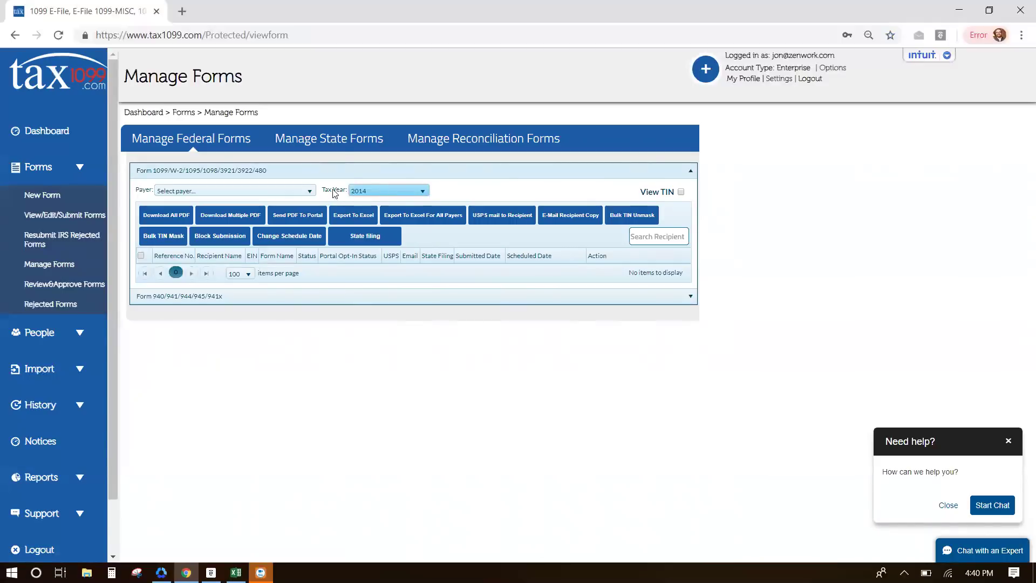
View the Manage State Forms page and return to the Select Forms page.
left_click(346, 136)
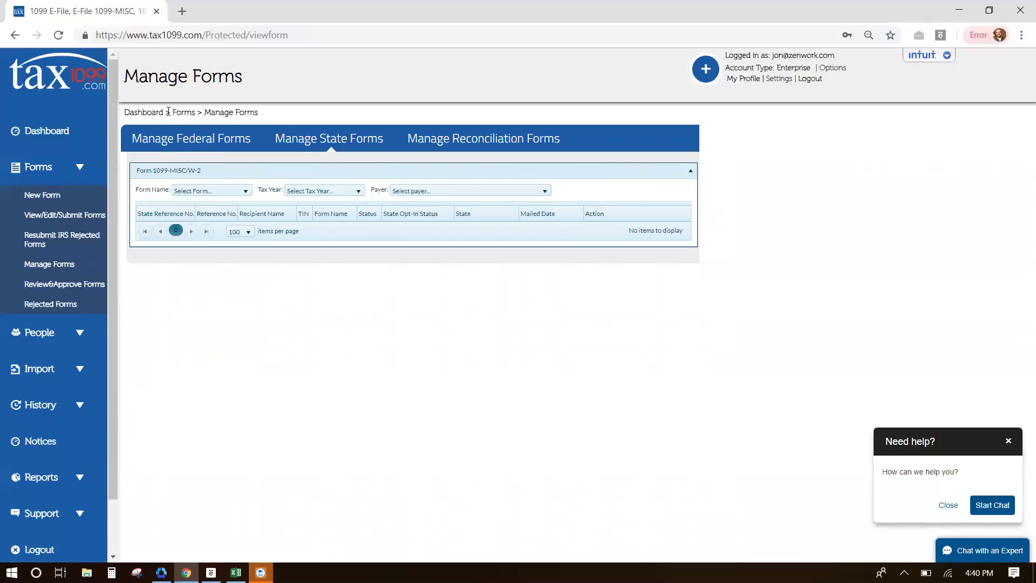
left_click(65, 215)
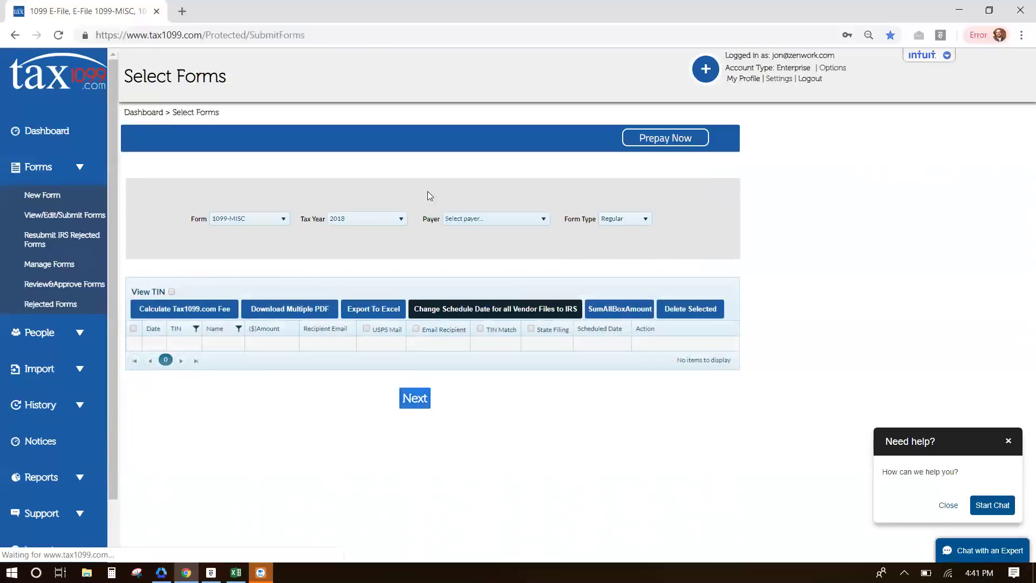
Load the regular 2018 1099-MISC forms for payer Class Co on the Select Forms page.
left_click(446, 230)
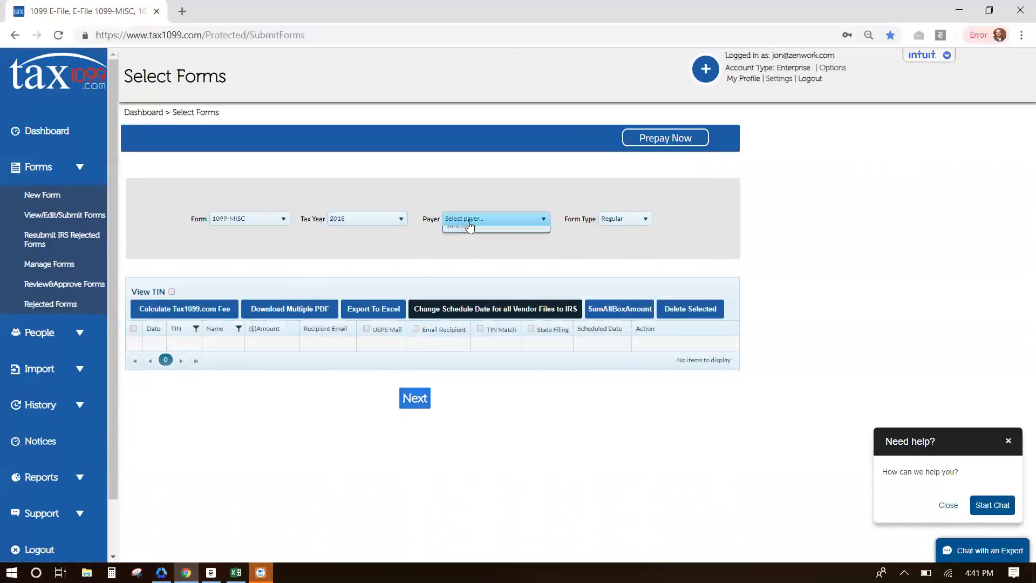
left_click(462, 240)
left_click(495, 218)
left_click(486, 259)
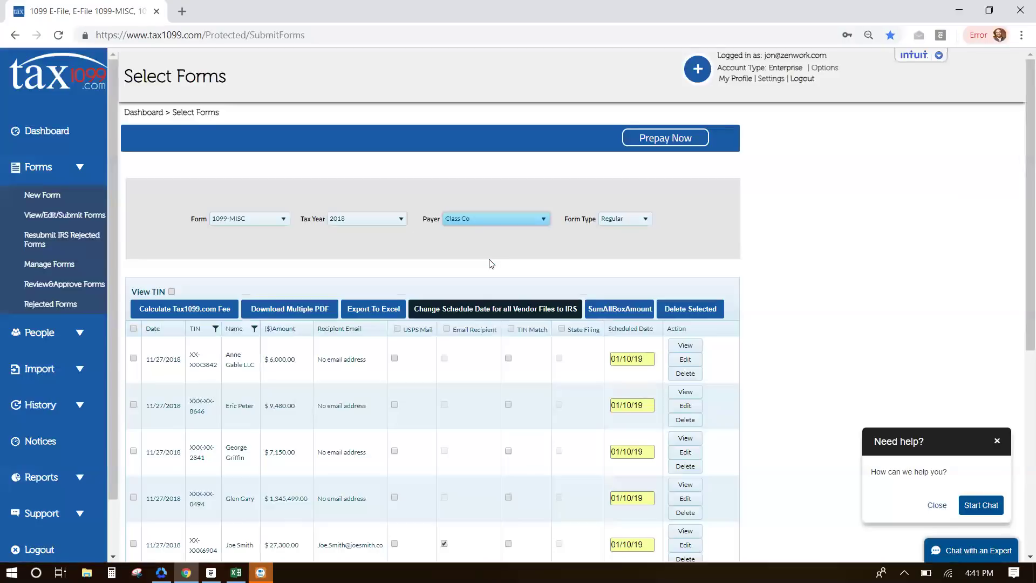
Open the PDF preview of the first listed 1099-MISC form and examine its boxes and recipient instructions.
left_click(685, 345)
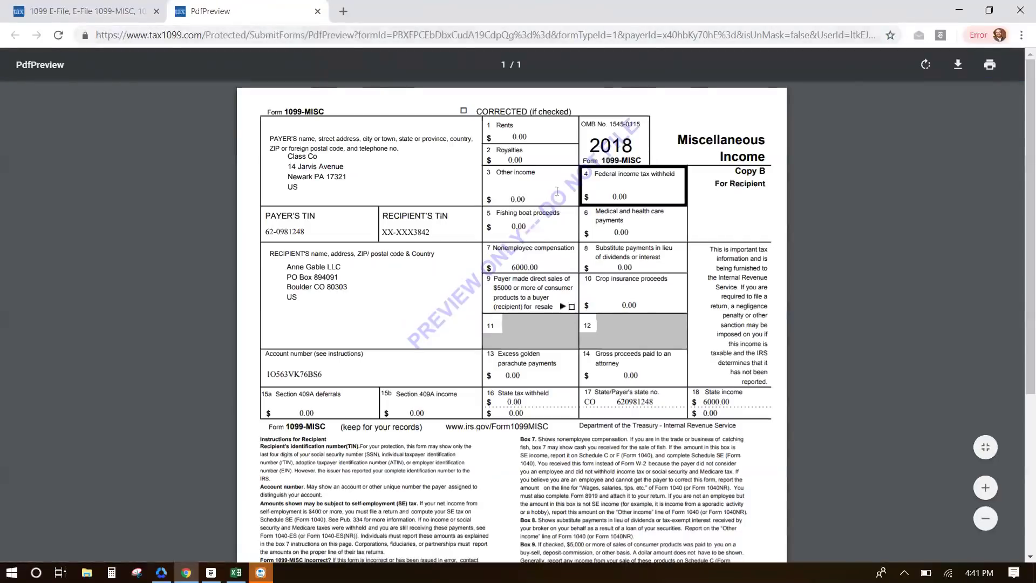
scroll(529, 183, "down", 4)
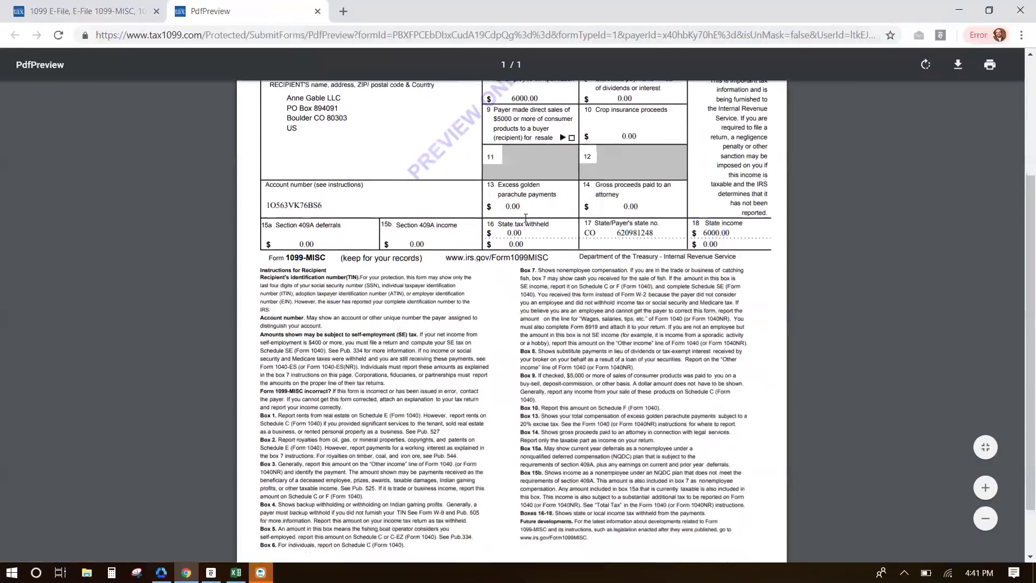
scroll(523, 223, "up", 4)
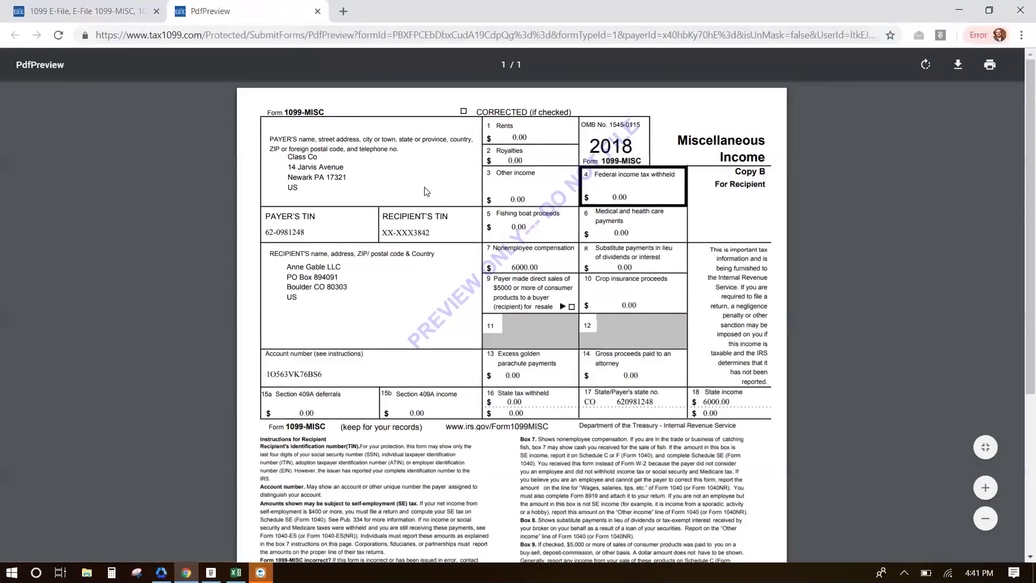
scroll(331, 346, "down", 2)
scroll(331, 346, "down", 2)
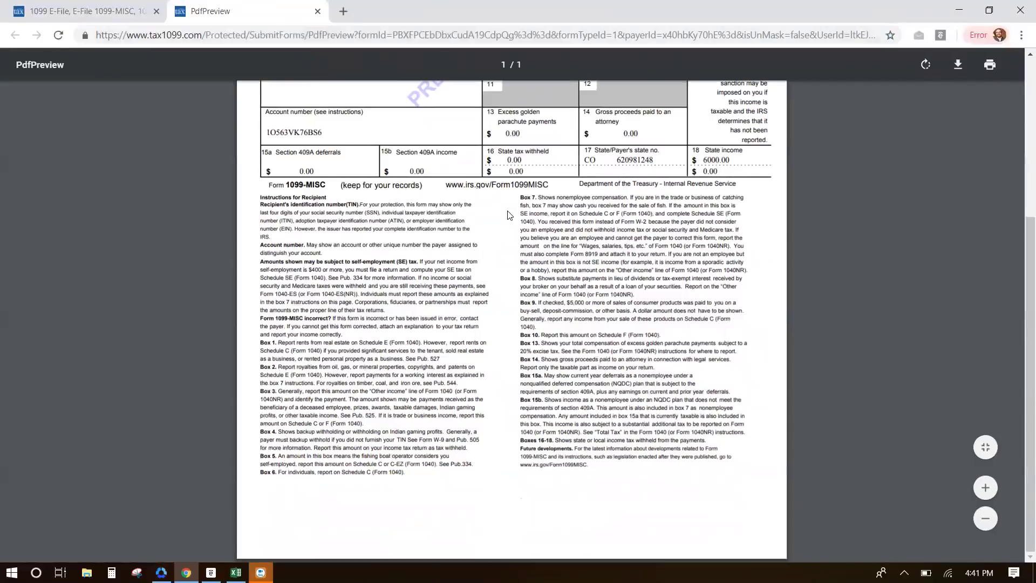
scroll(508, 216, "up", 1)
scroll(509, 216, "up", 3)
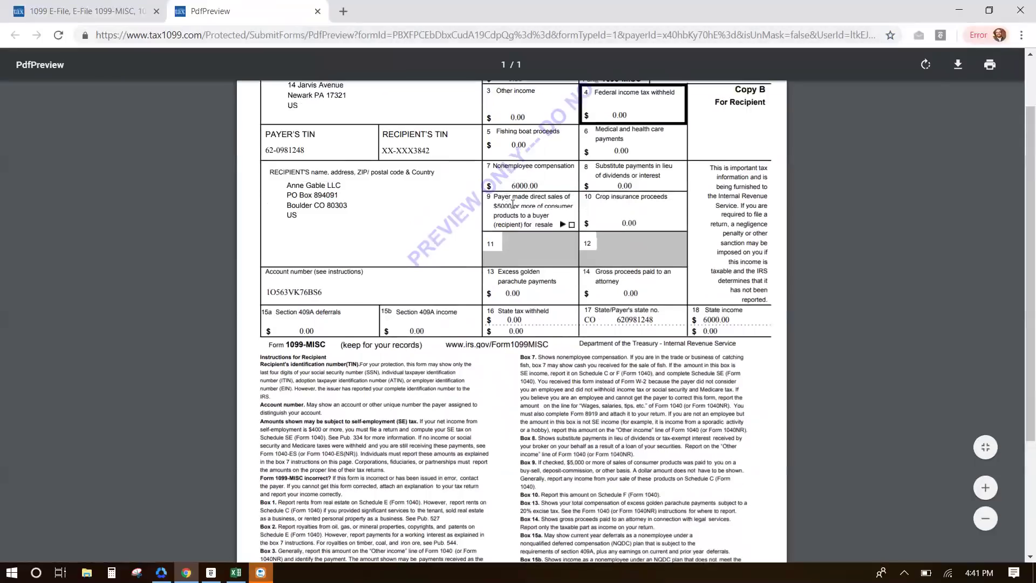
scroll(513, 201, "down", 2)
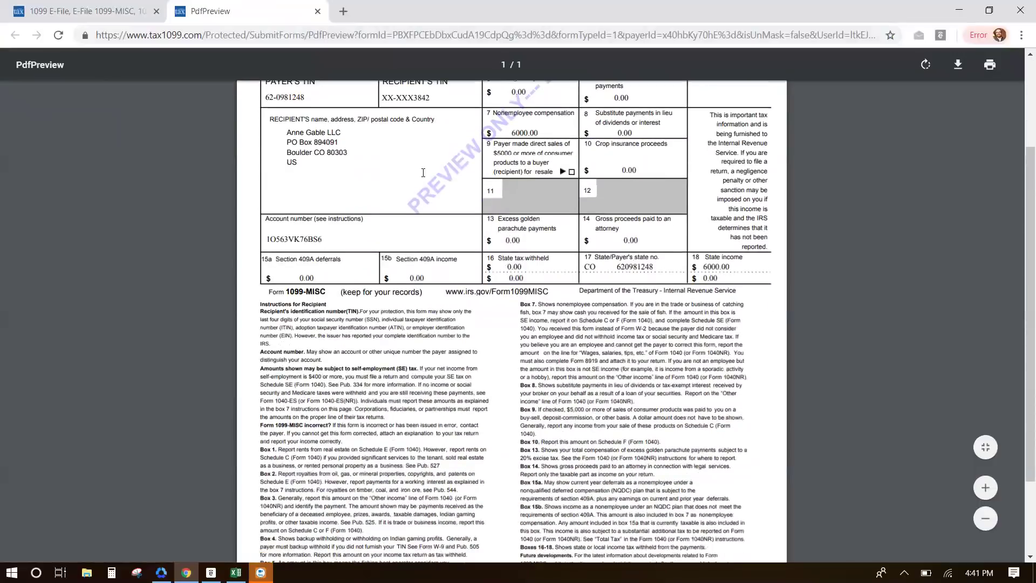
scroll(404, 205, "up", 2)
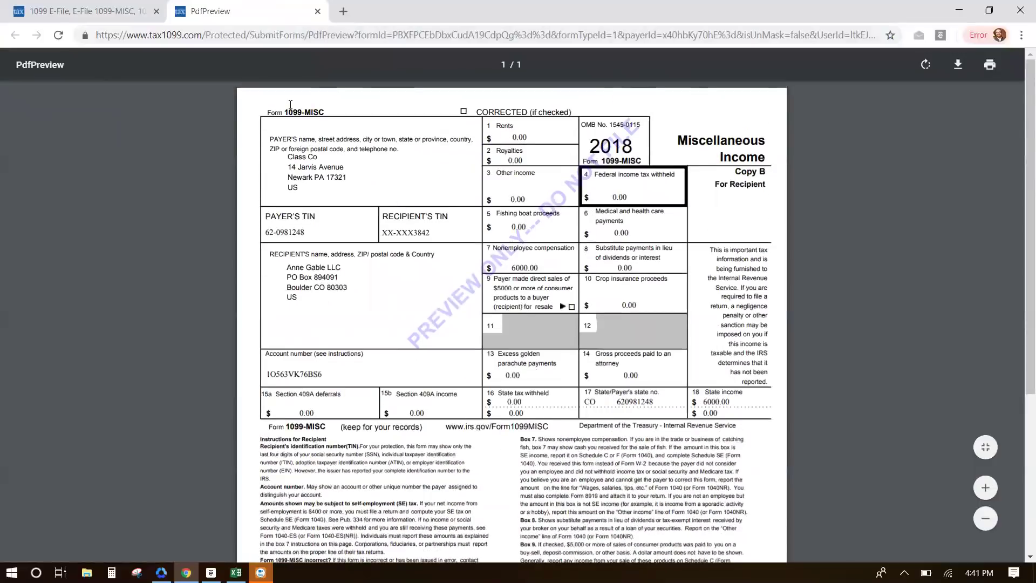
scroll(540, 313, "down", 3)
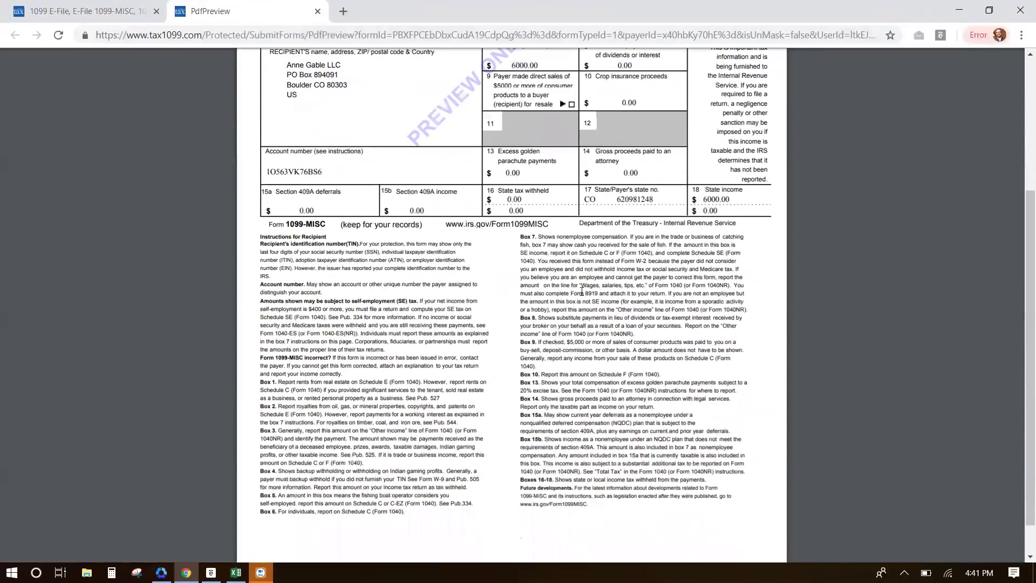
Return from the PDF preview to the Select Forms tab and open the Manage Recipient page.
left_click(120, 18)
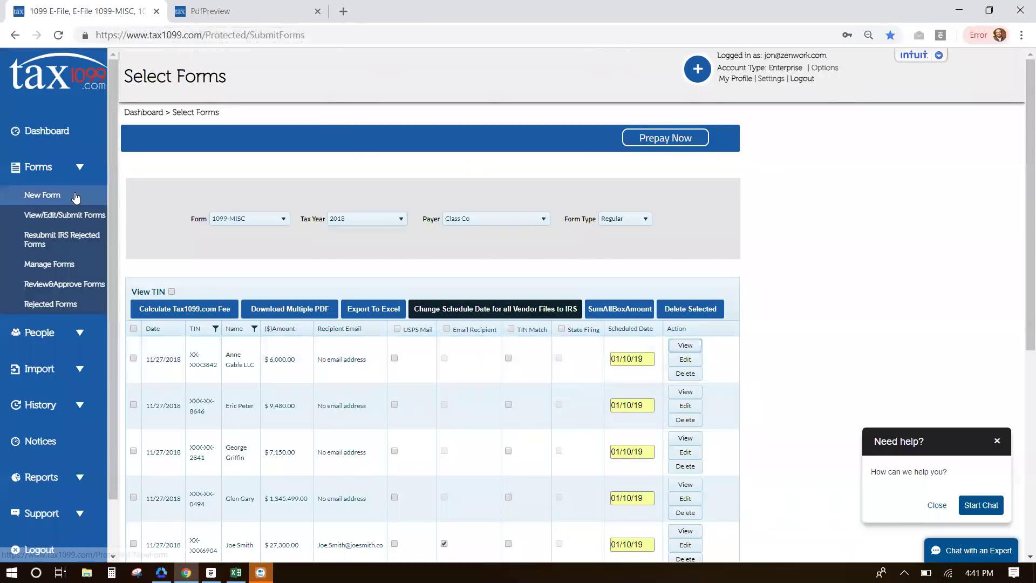
left_click(81, 170)
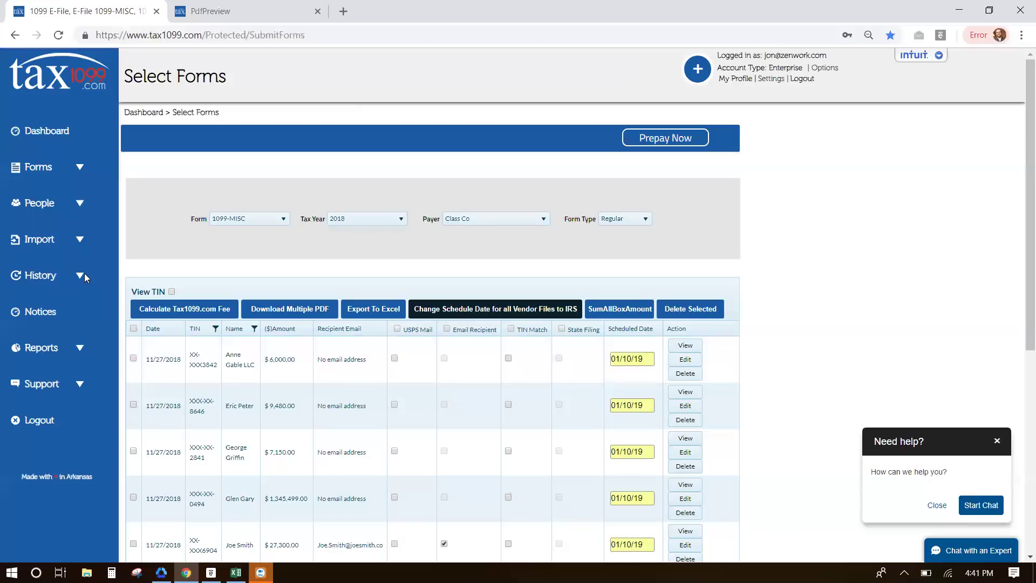
left_click(61, 210)
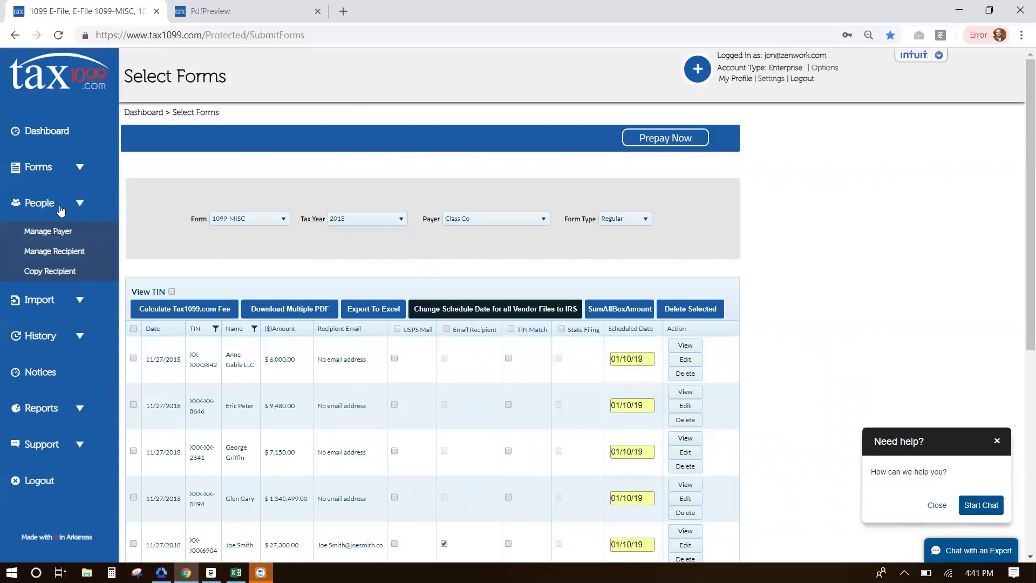
left_click(63, 252)
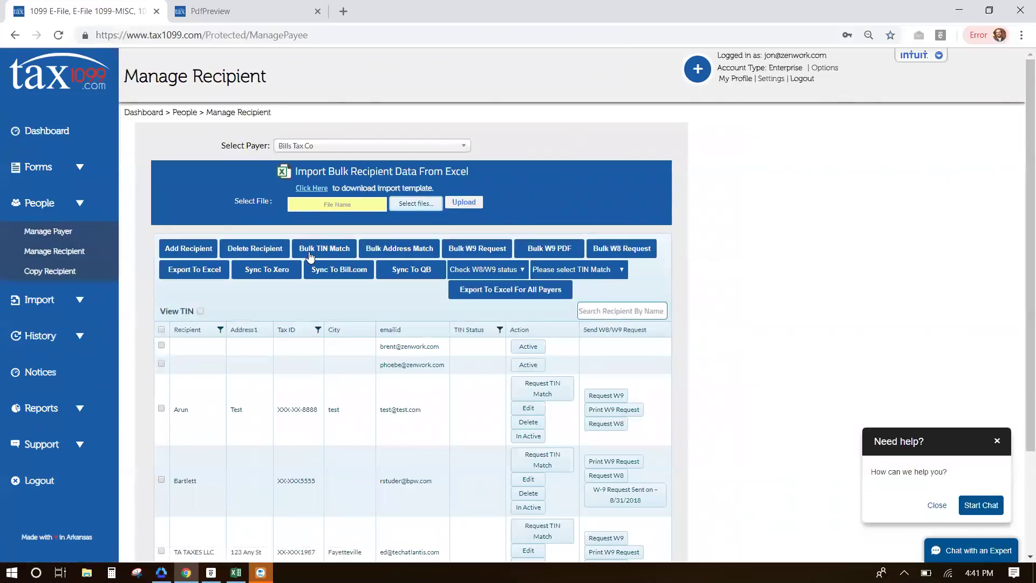
Examine the Bills Tax Co recipient list, its TIN Match and W-8/W-9 request options, and the selectable payers.
scroll(422, 338, "down", 3)
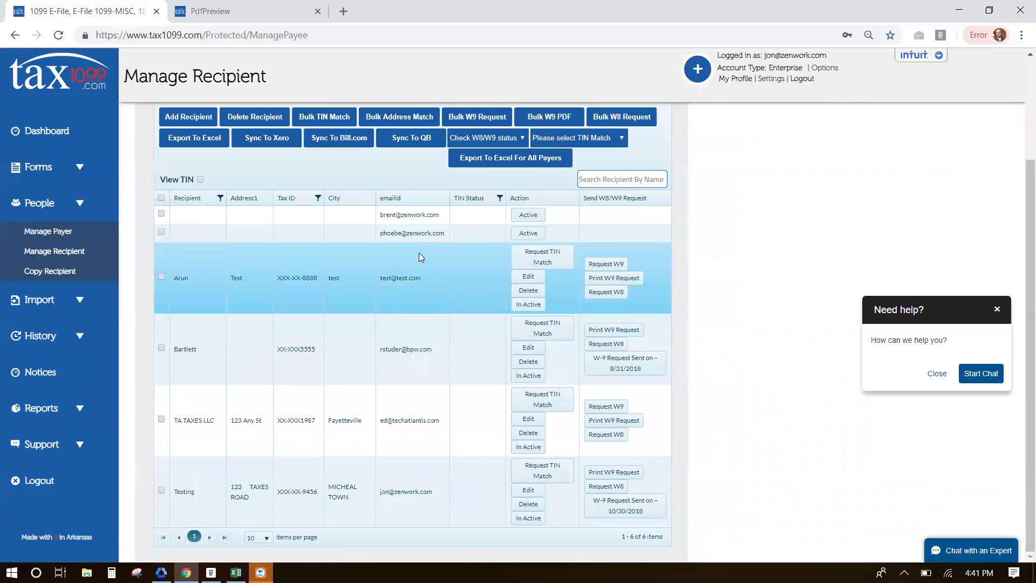
scroll(403, 257, "up", 3)
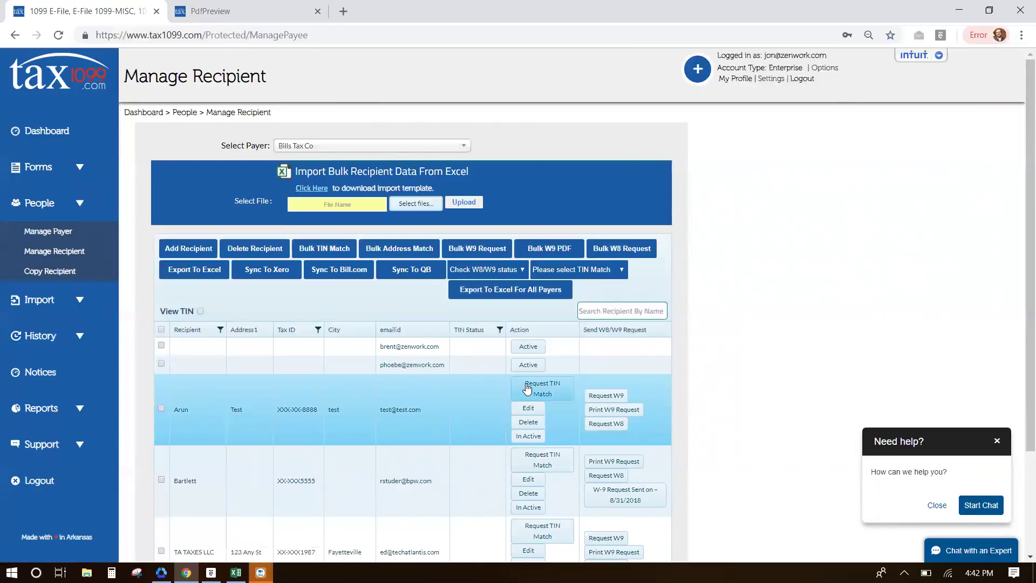
scroll(527, 388, "down", 1)
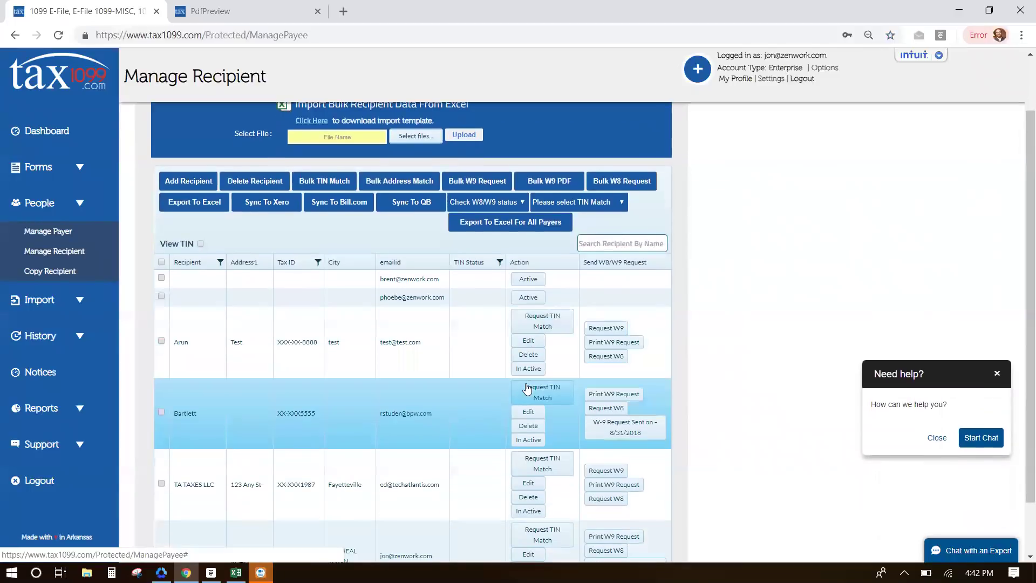
scroll(527, 388, "down", 1)
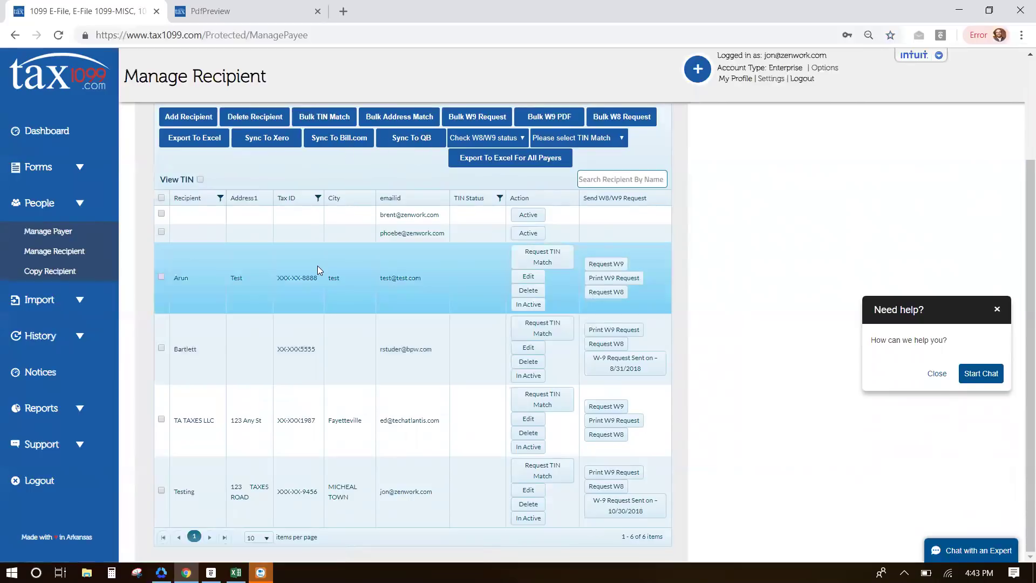
left_click(424, 148)
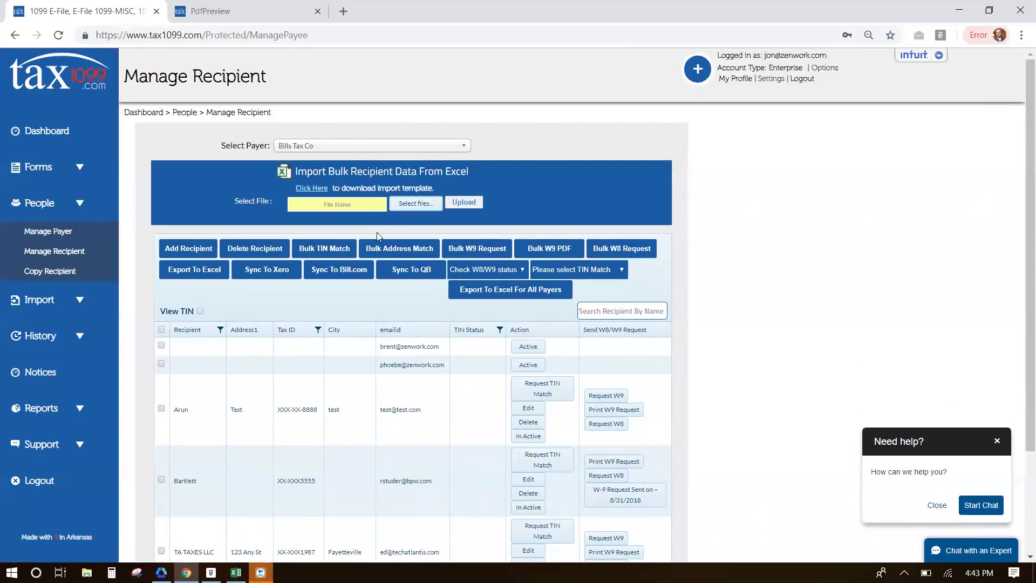
scroll(339, 317, "down", 2)
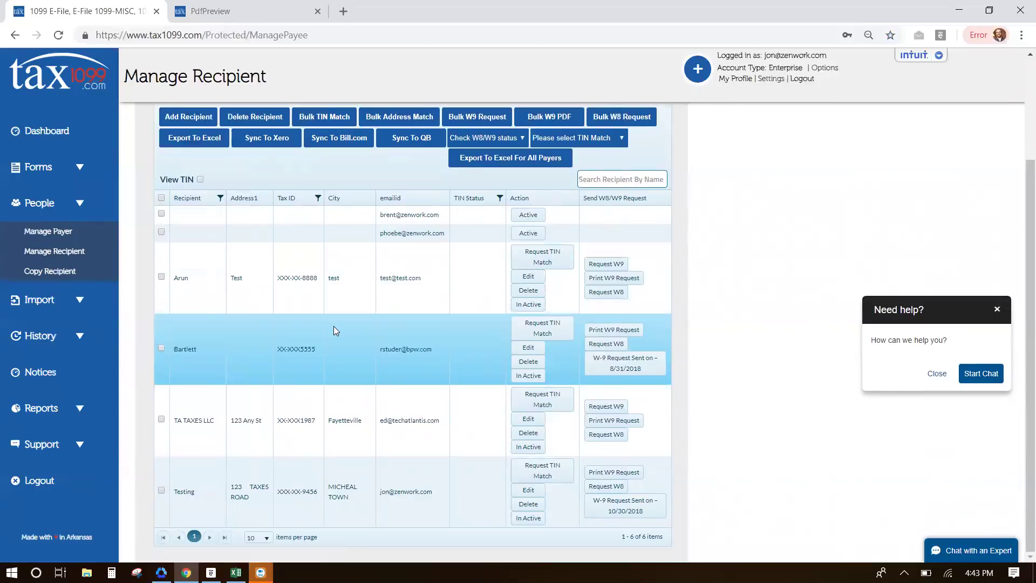
scroll(334, 326, "up", 2)
left_click(433, 145)
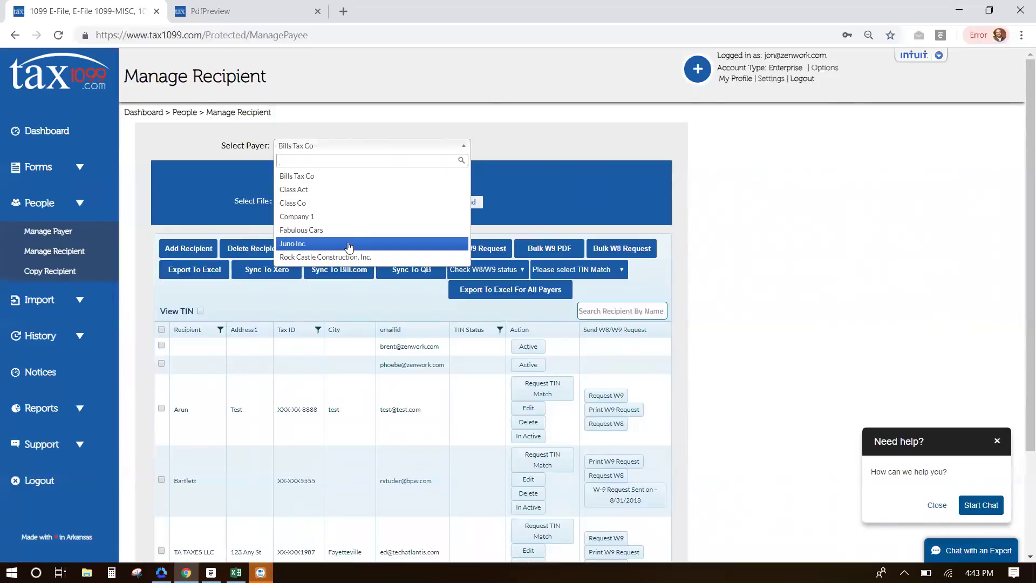
left_click(243, 220)
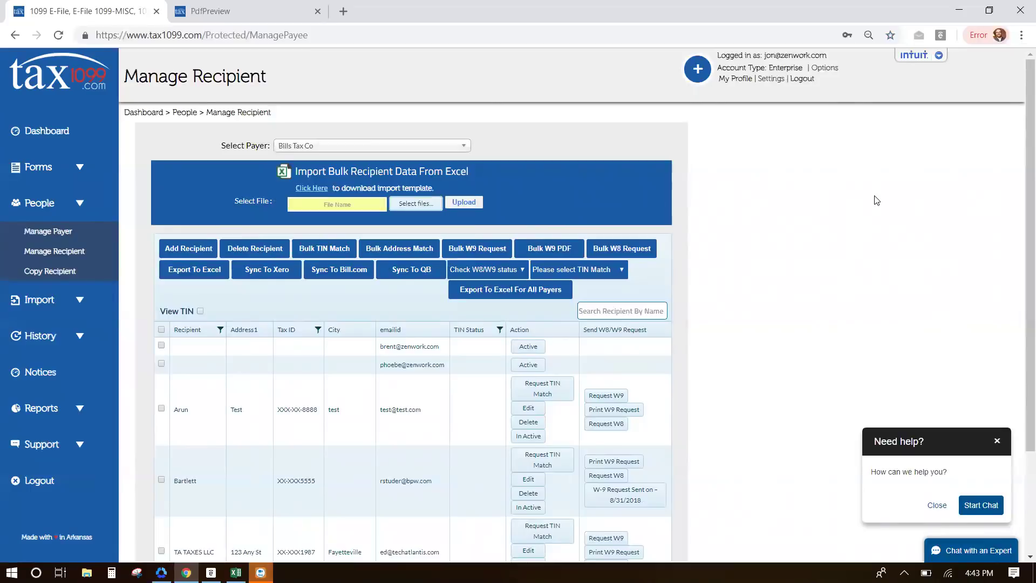
Open the QuickBooks Online import page and view its client choices.
left_click(75, 212)
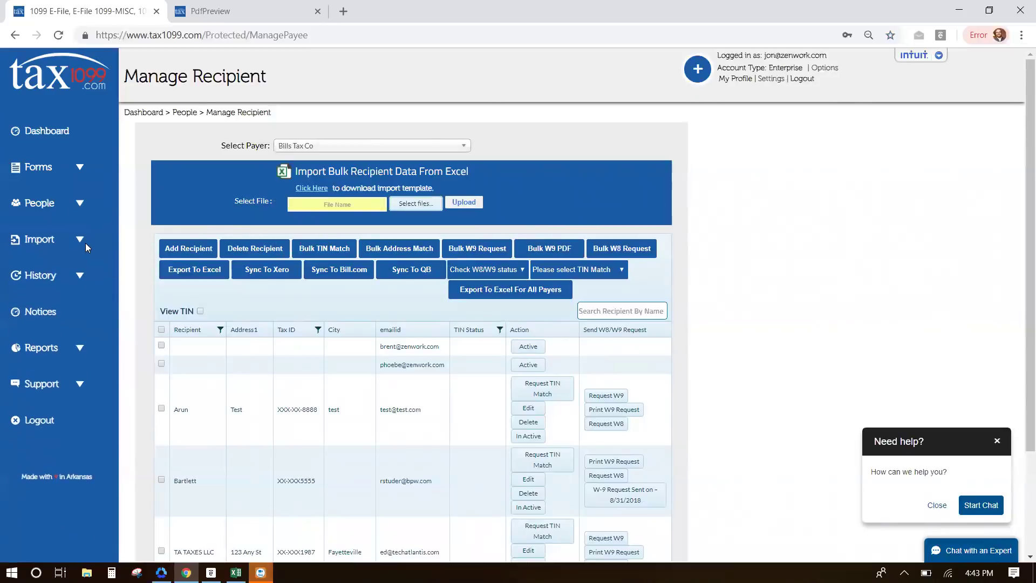
left_click(84, 239)
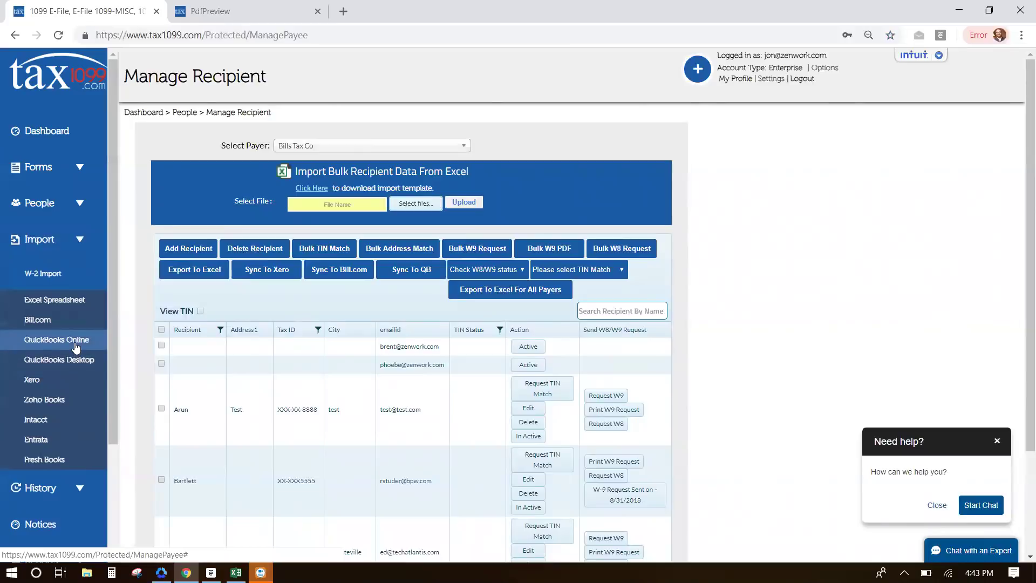
left_click(76, 344)
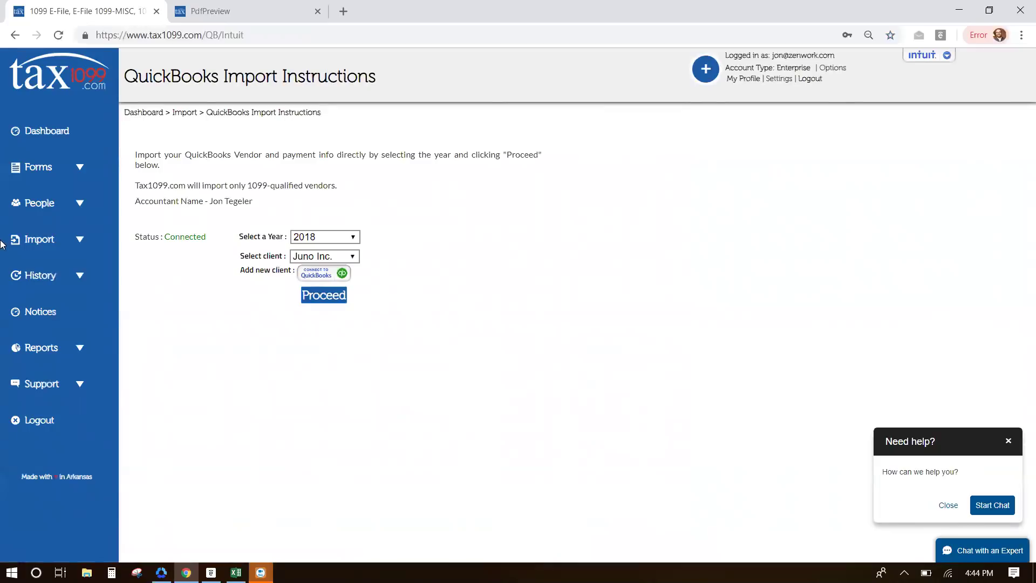
left_click(42, 252)
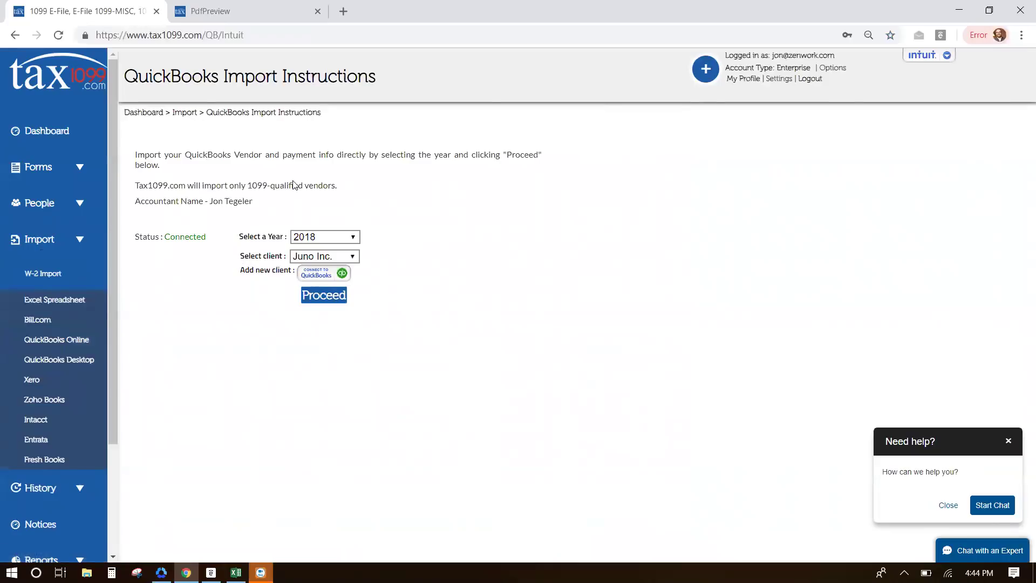
left_click(335, 258)
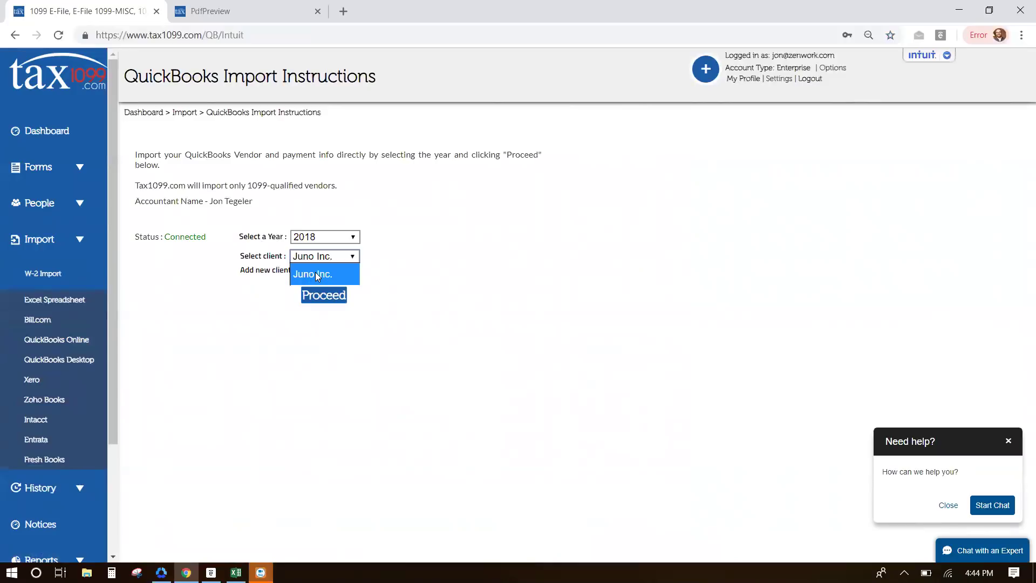
Switch to the 1099 Demo Import.xls workbook in Excel, view its payer columns and the empty rows below, and return to the browser.
mouse_move(235, 572)
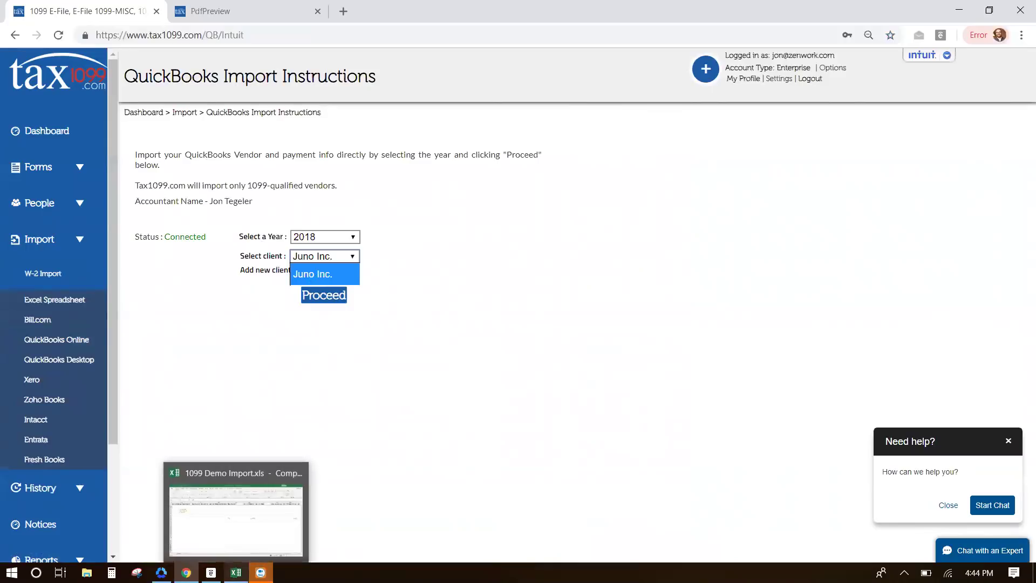
left_click(238, 545)
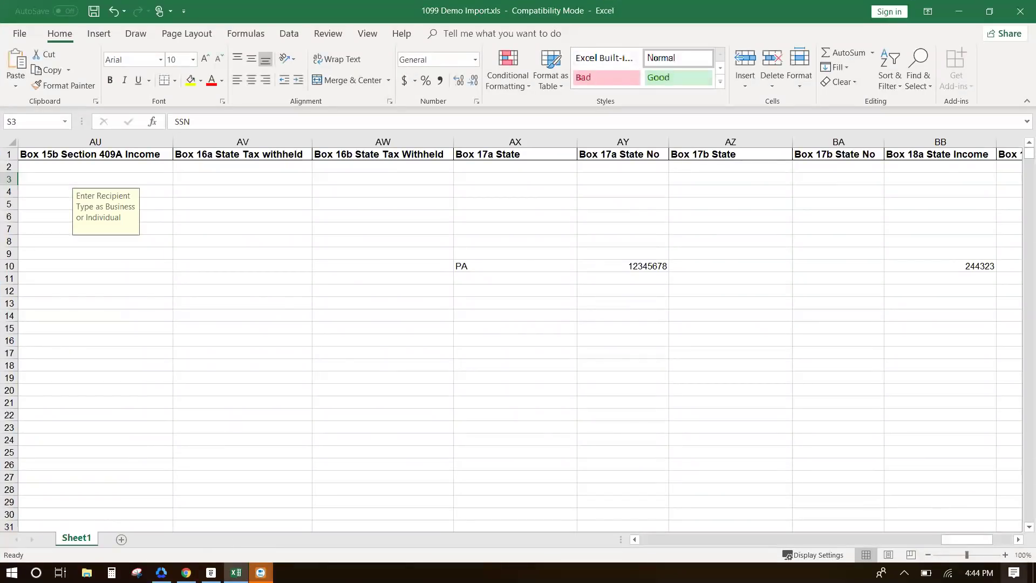
left_click_drag(980, 538, 659, 531)
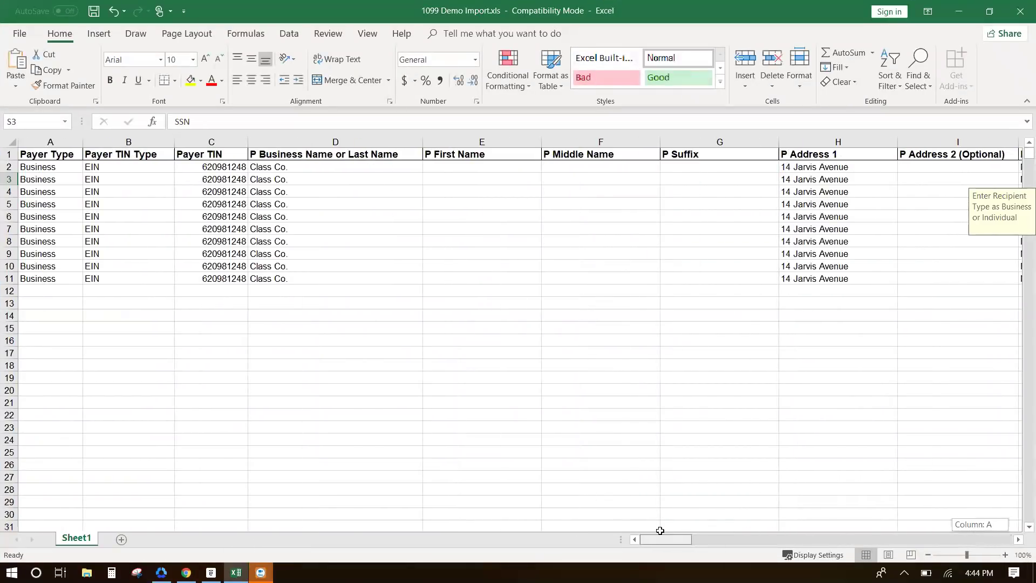
left_click_drag(39, 288, 263, 362)
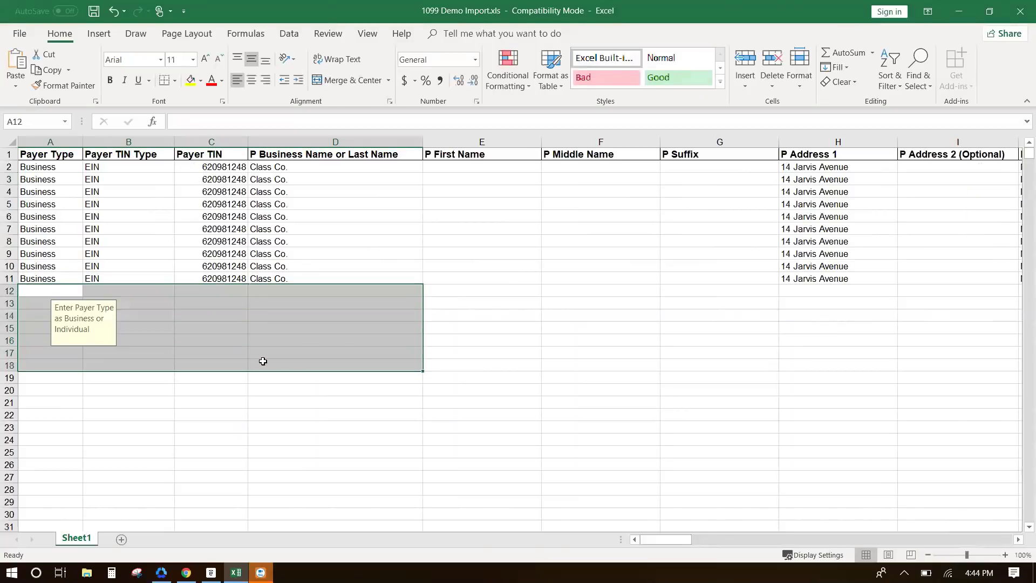
left_click(962, 16)
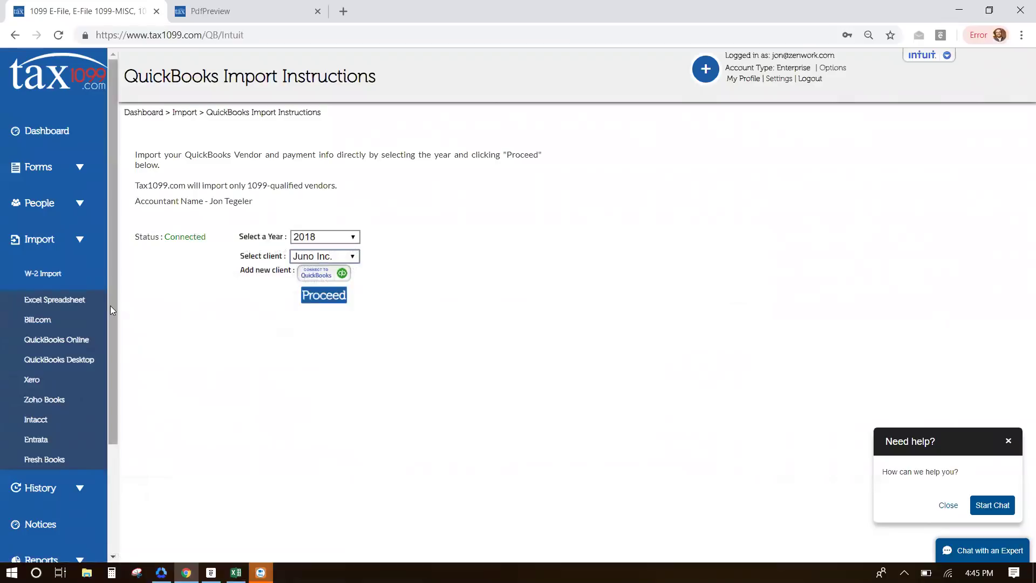
Try to import the 2018 QuickBooks vendor and payment data for client Juno Inc. and dismiss the resulting message.
left_click(341, 257)
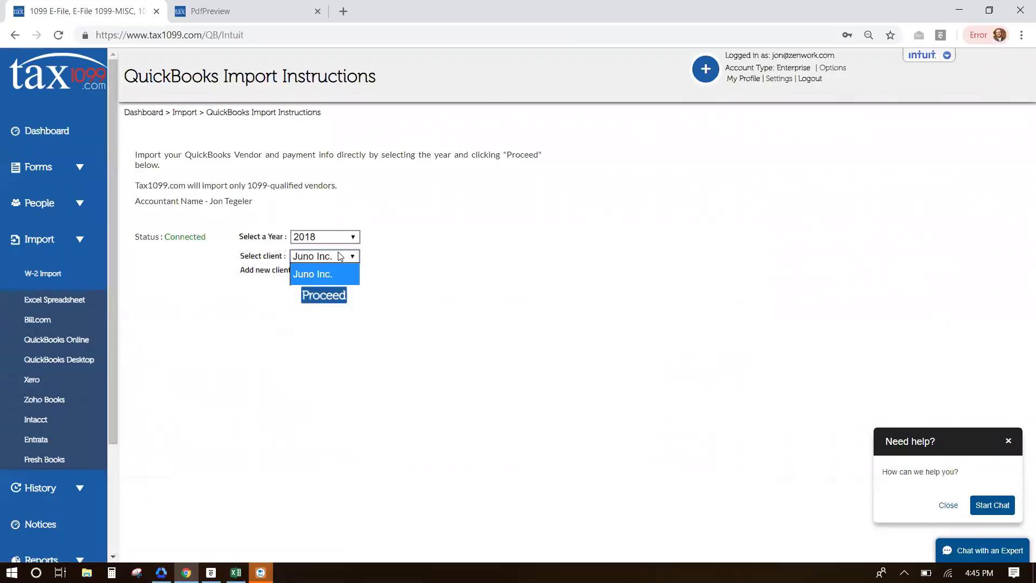
left_click(342, 277)
left_click(335, 294)
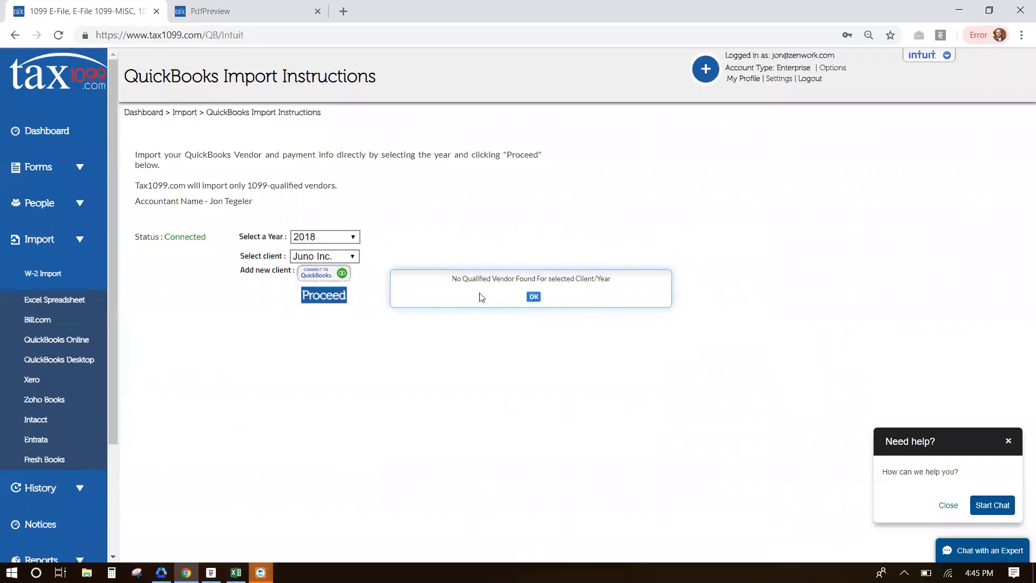
left_click(536, 296)
Start a new QuickBooks import of the 2017 vendor and payment data for client Juno Inc.
left_click(341, 240)
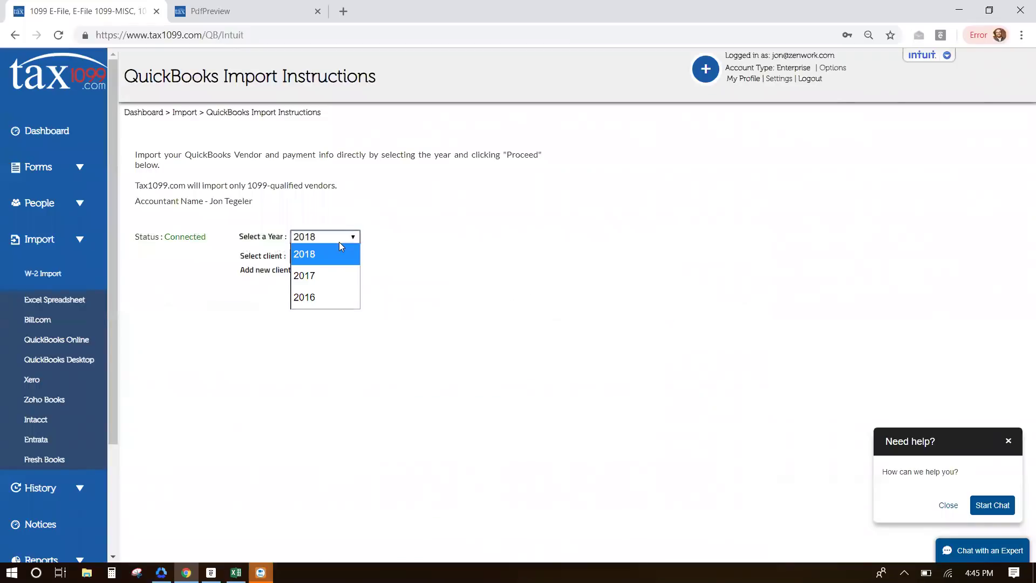
left_click(343, 276)
left_click(324, 296)
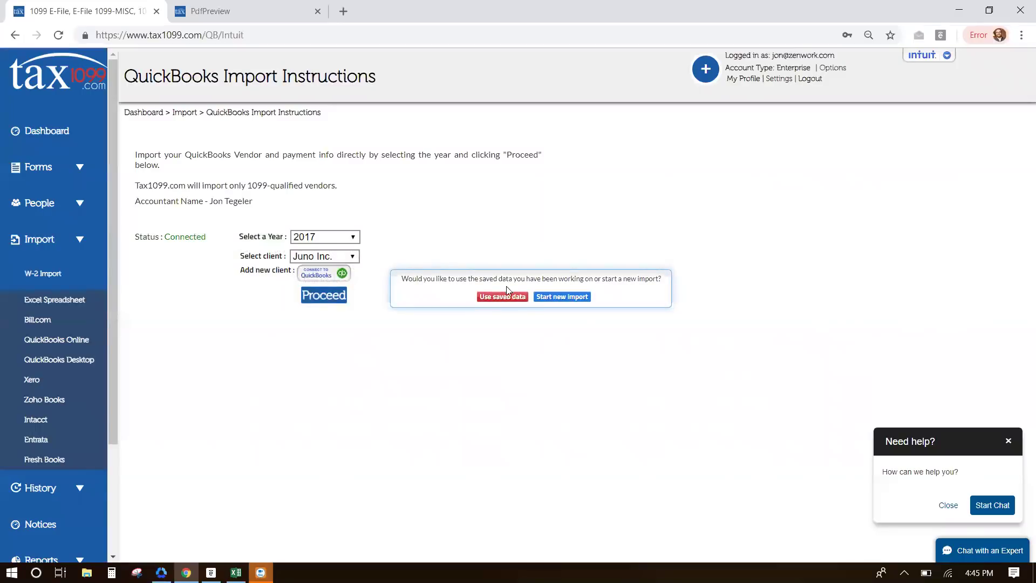
left_click(545, 296)
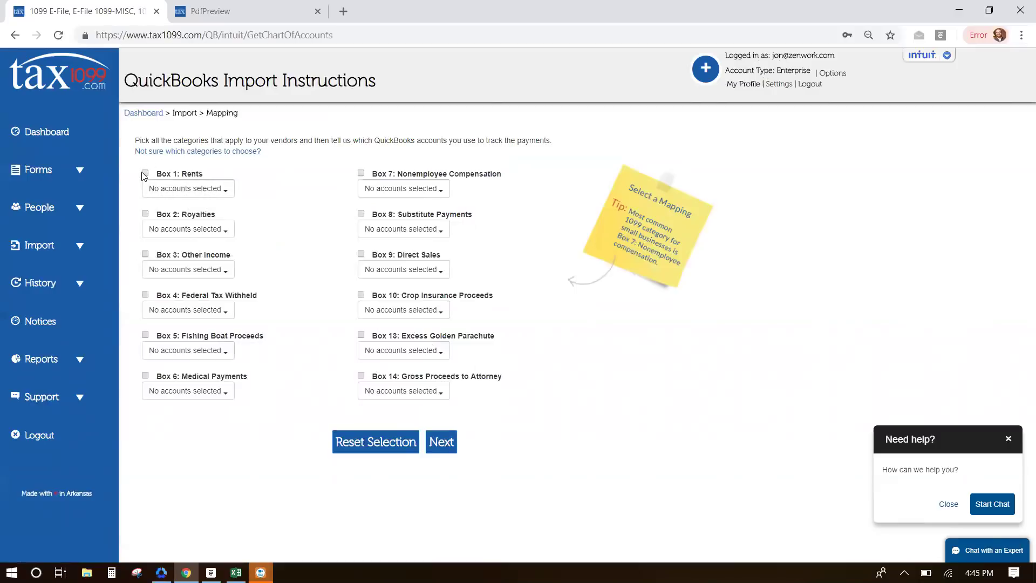
Map all QuickBooks accounts to Box 7: Nonemployee Compensation and continue to the bulk import grid.
left_click(361, 174)
left_click(379, 195)
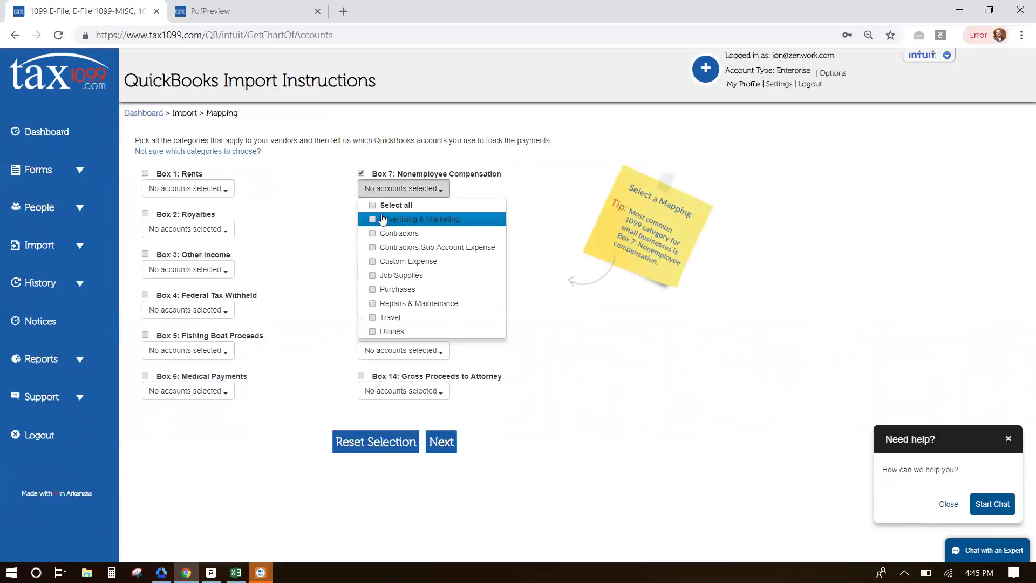
left_click(376, 206)
left_click(552, 456)
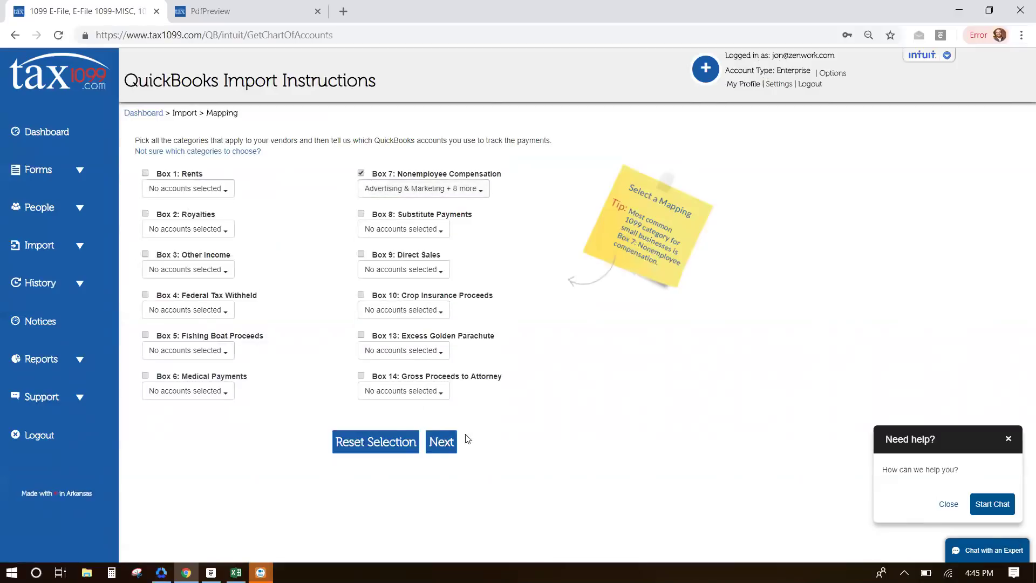
left_click(441, 442)
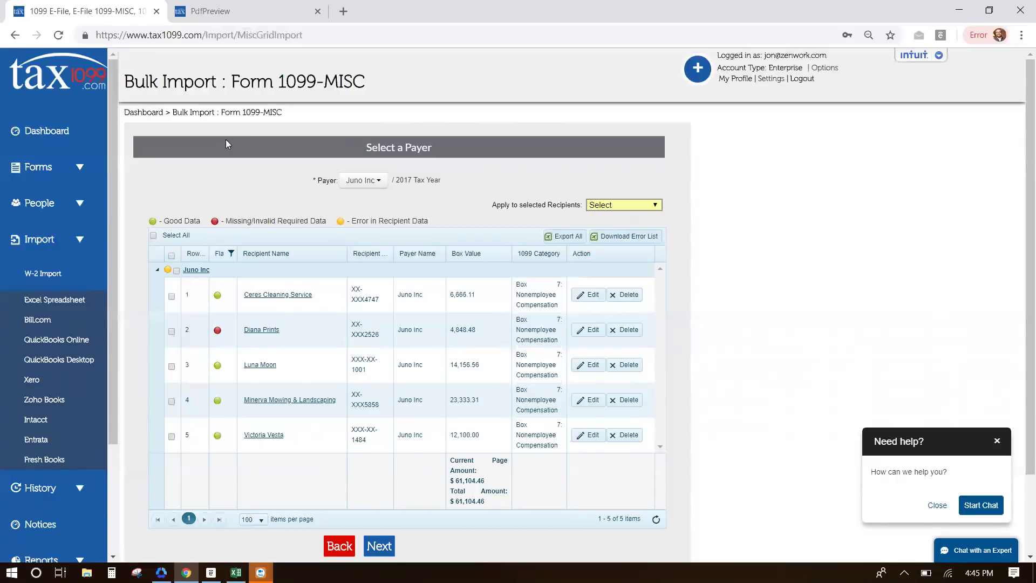
Correct the flagged Diana Prints recipient by entering its zip code and update the record.
scroll(286, 269, "down", 2)
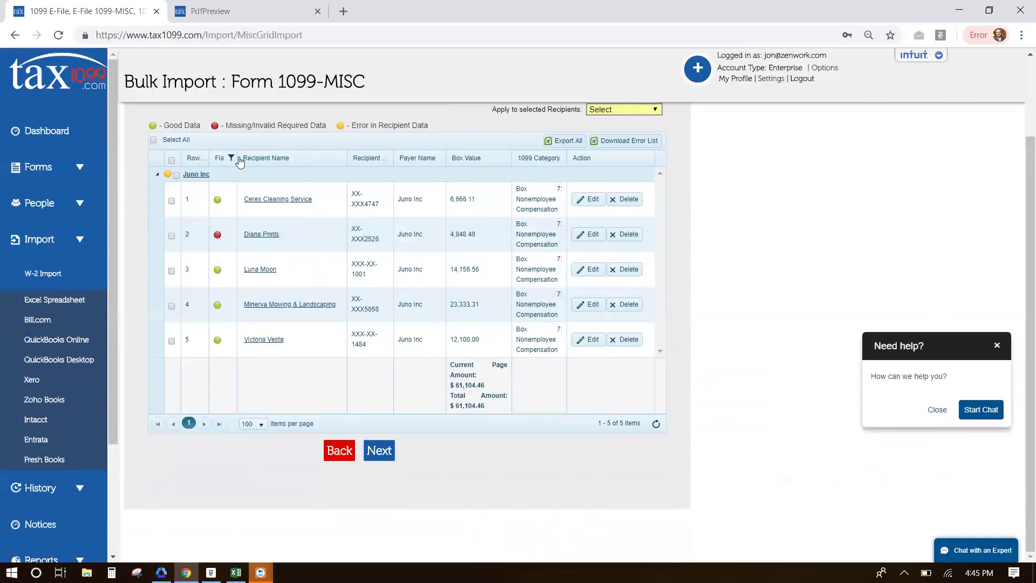
left_click(262, 236)
left_click_drag(474, 308, 310, 335)
type("72701-")
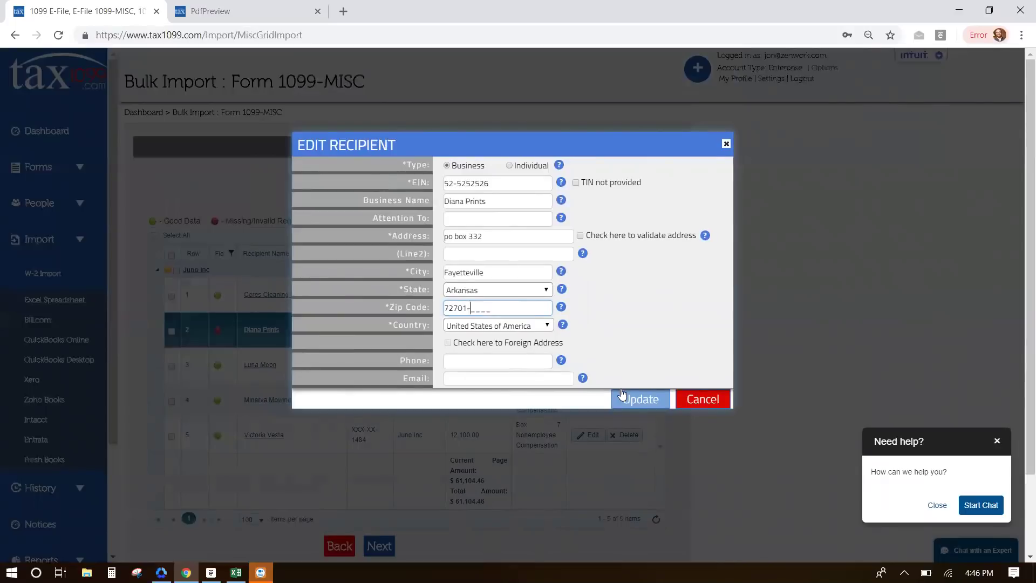
left_click(642, 395)
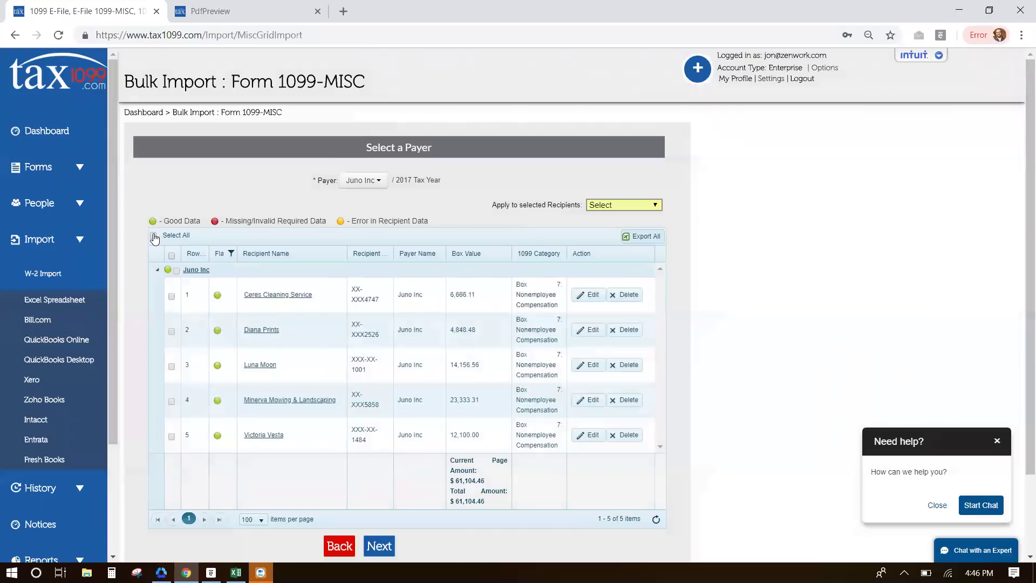
Select all Juno Inc recipients, upload their 1099-MISC records, and dismiss the upload confirmation.
left_click(154, 237)
scroll(402, 365, "down", 2)
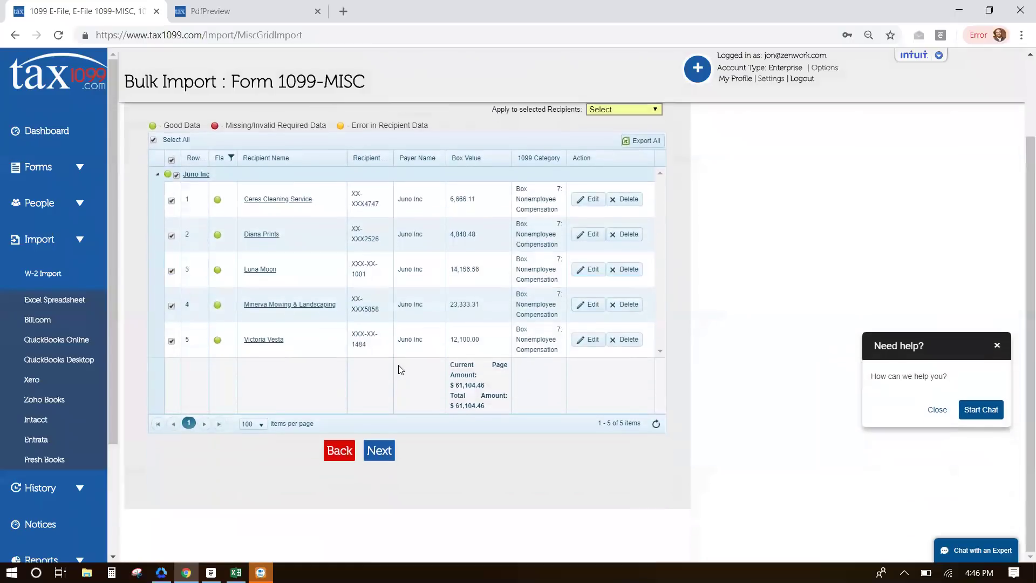
left_click(380, 454)
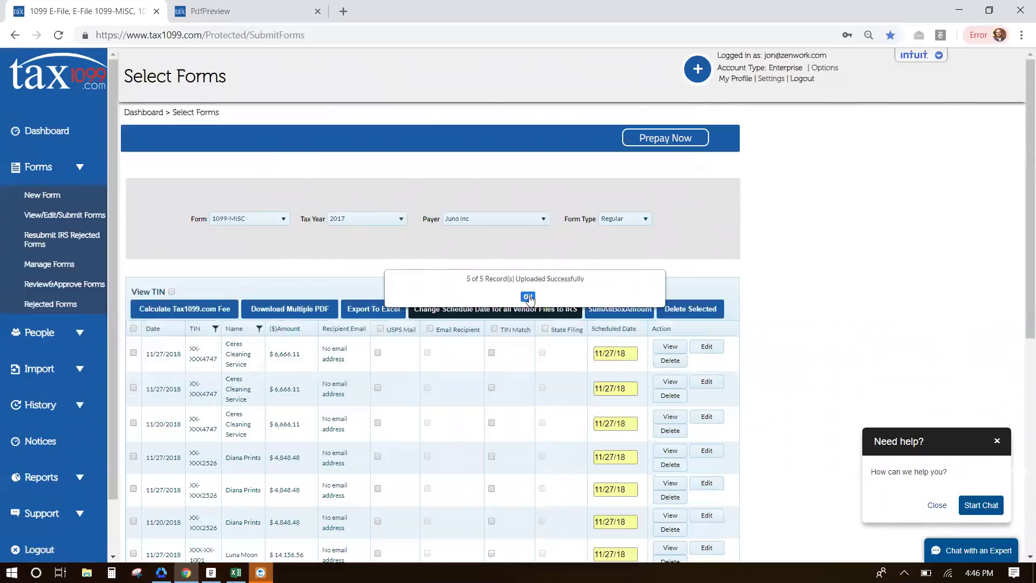
left_click(528, 297)
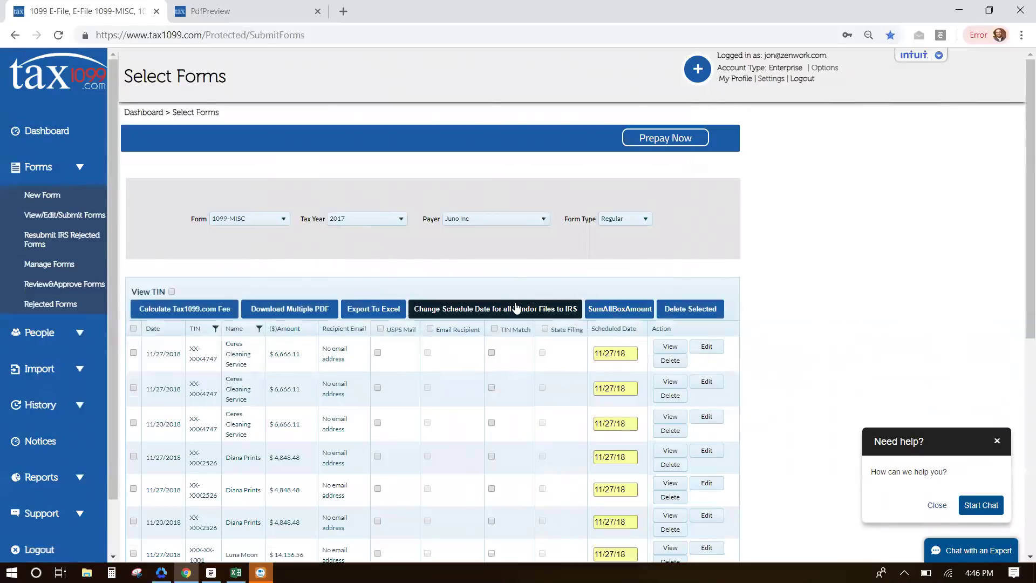
Examine the People options and the list of available reports, from Payer Report to Generate Invoice.
left_click(86, 335)
scroll(89, 351, "down", 2)
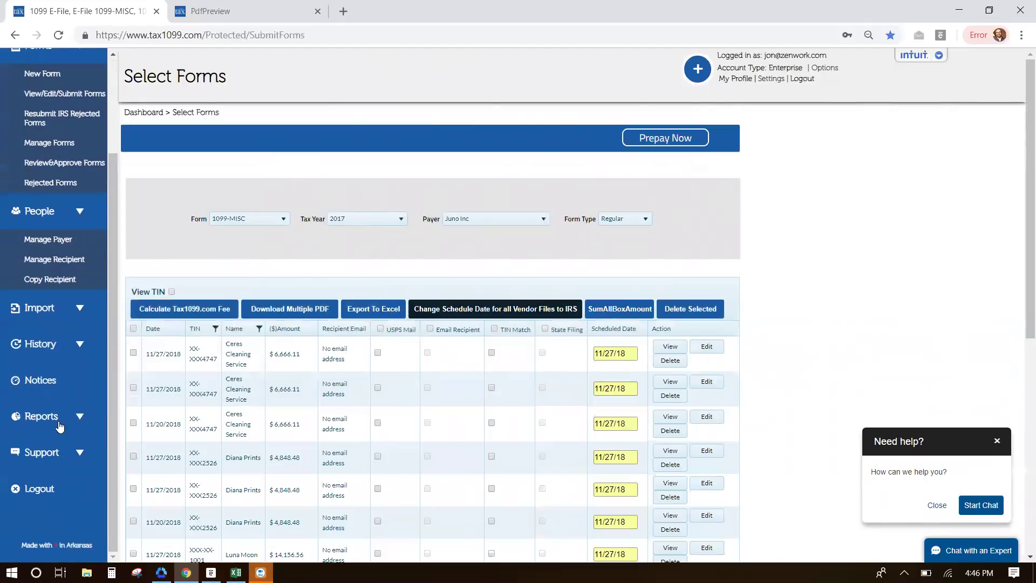
left_click(69, 417)
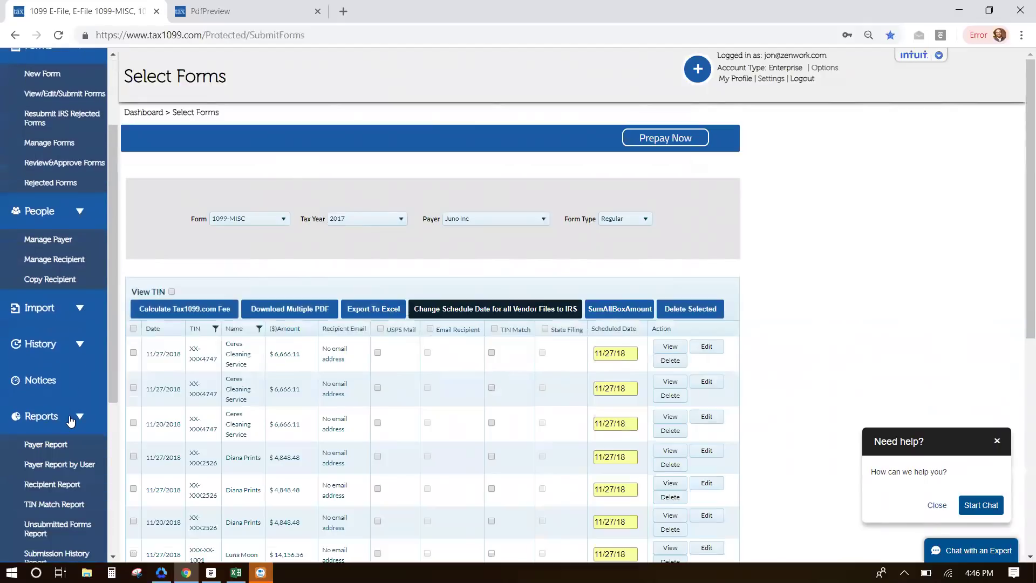
scroll(70, 420, "down", 2)
scroll(70, 422, "down", 2)
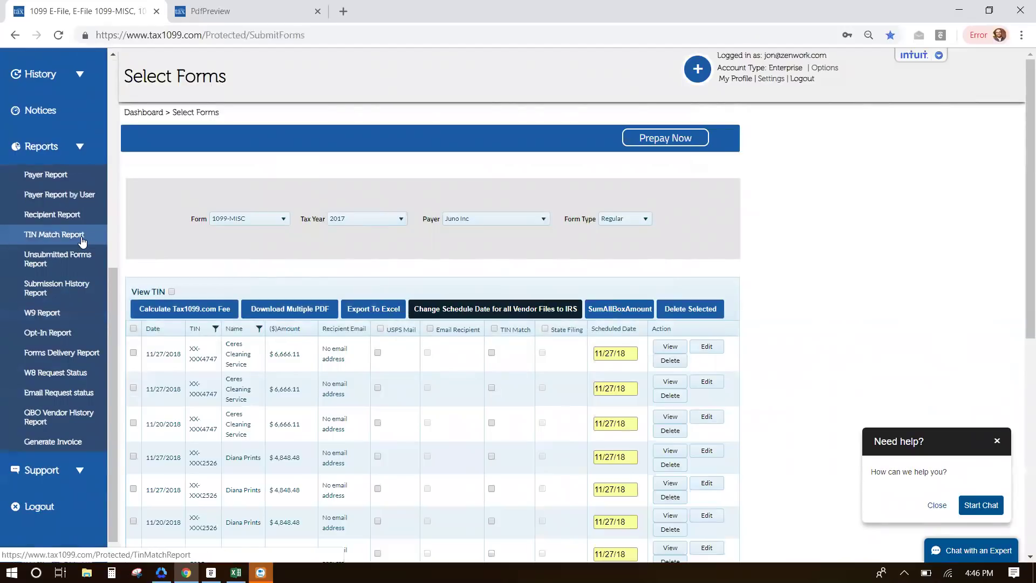
scroll(35, 390, "down", 1)
scroll(34, 390, "down", 1)
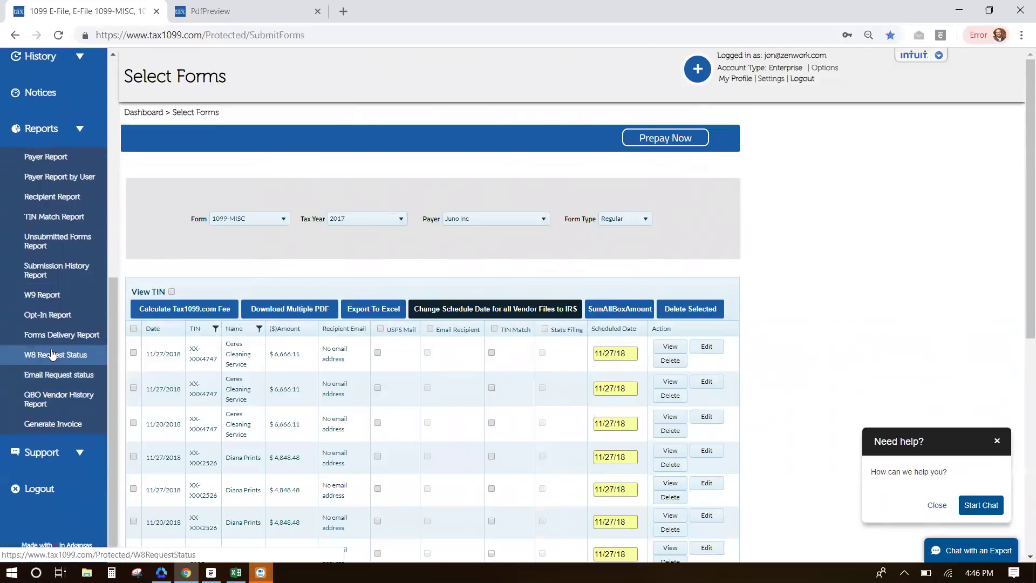
scroll(70, 404, "down", 1)
View the Support resources, open the live chat form, and look back over the Reports and People options.
left_click(75, 453)
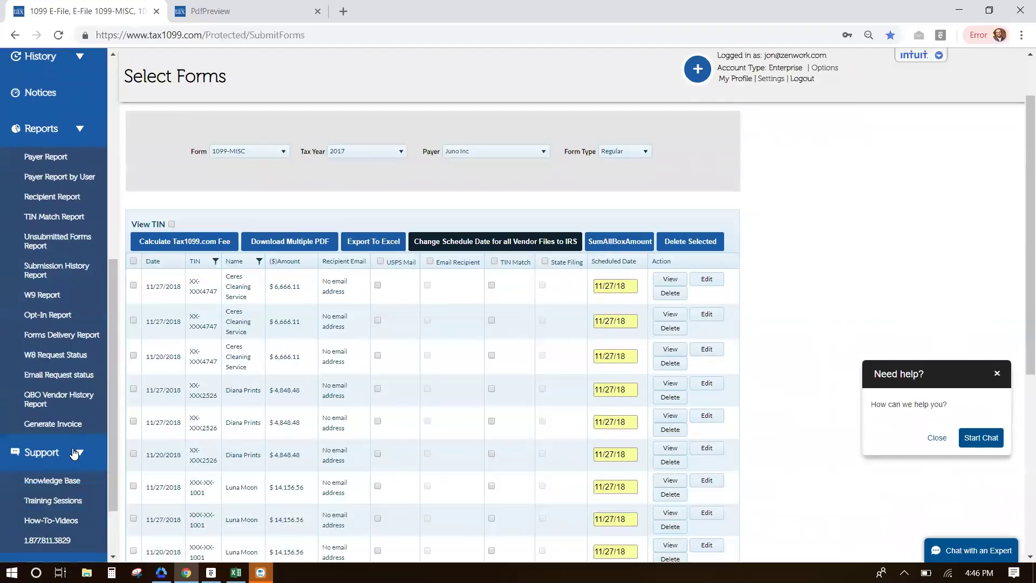
scroll(75, 453, "down", 1)
scroll(74, 454, "down", 1)
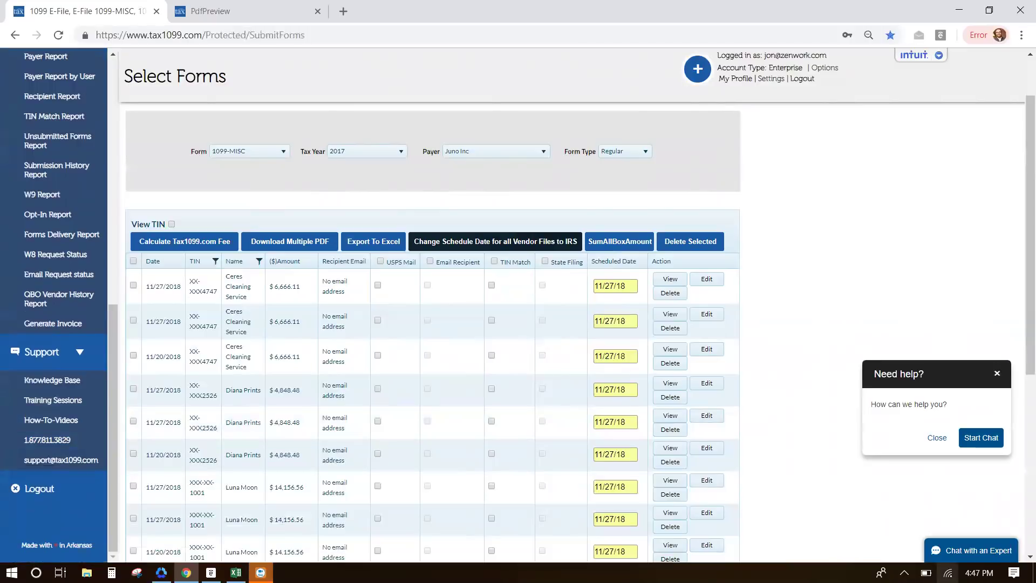
left_click(966, 553)
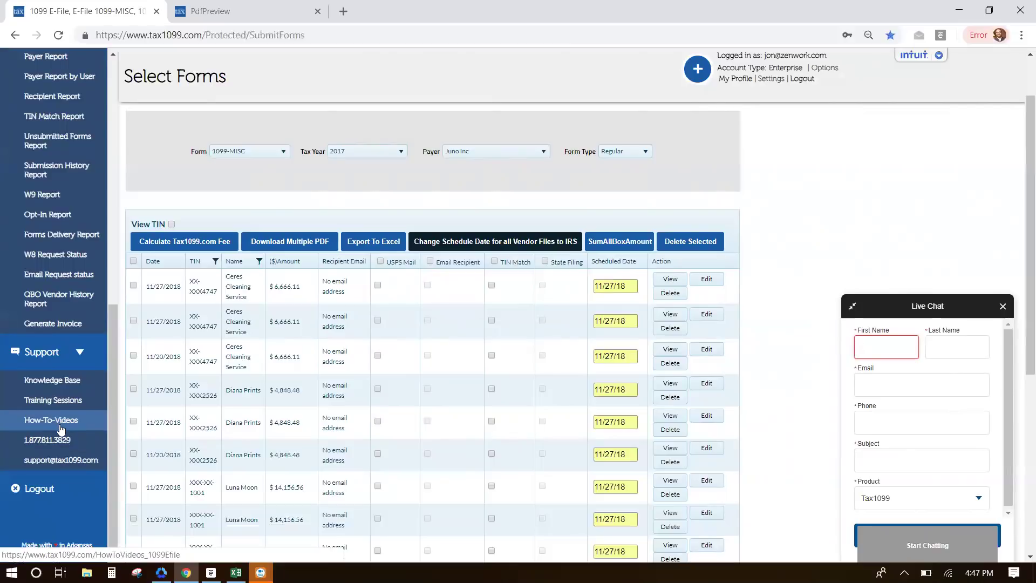
scroll(63, 423, "up", 2)
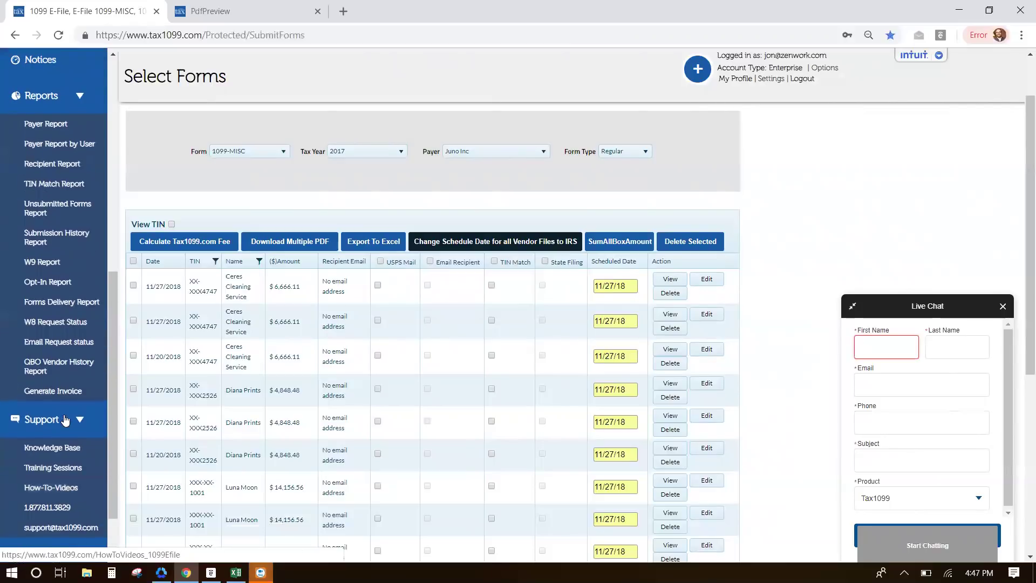
scroll(65, 420, "up", 5)
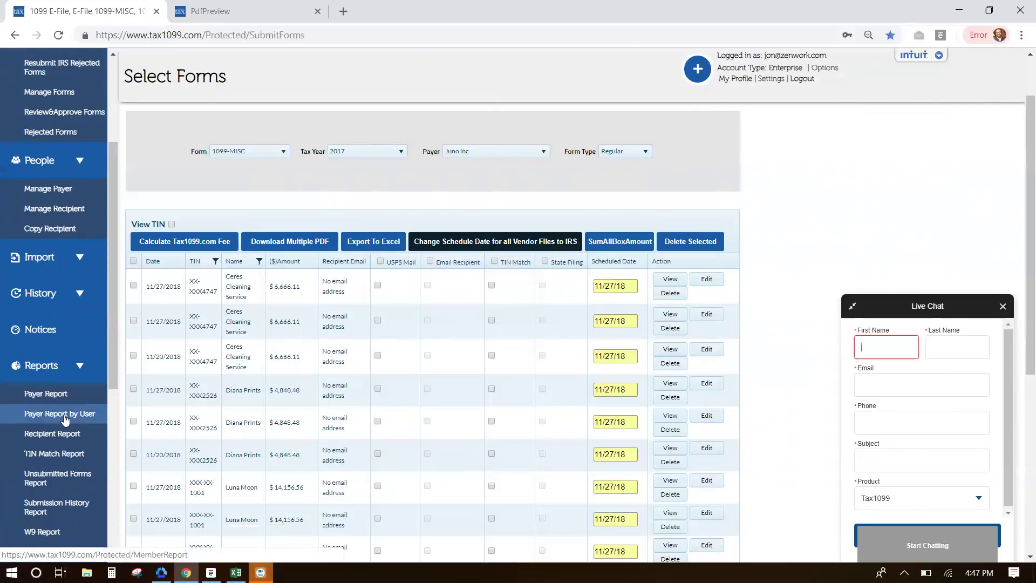